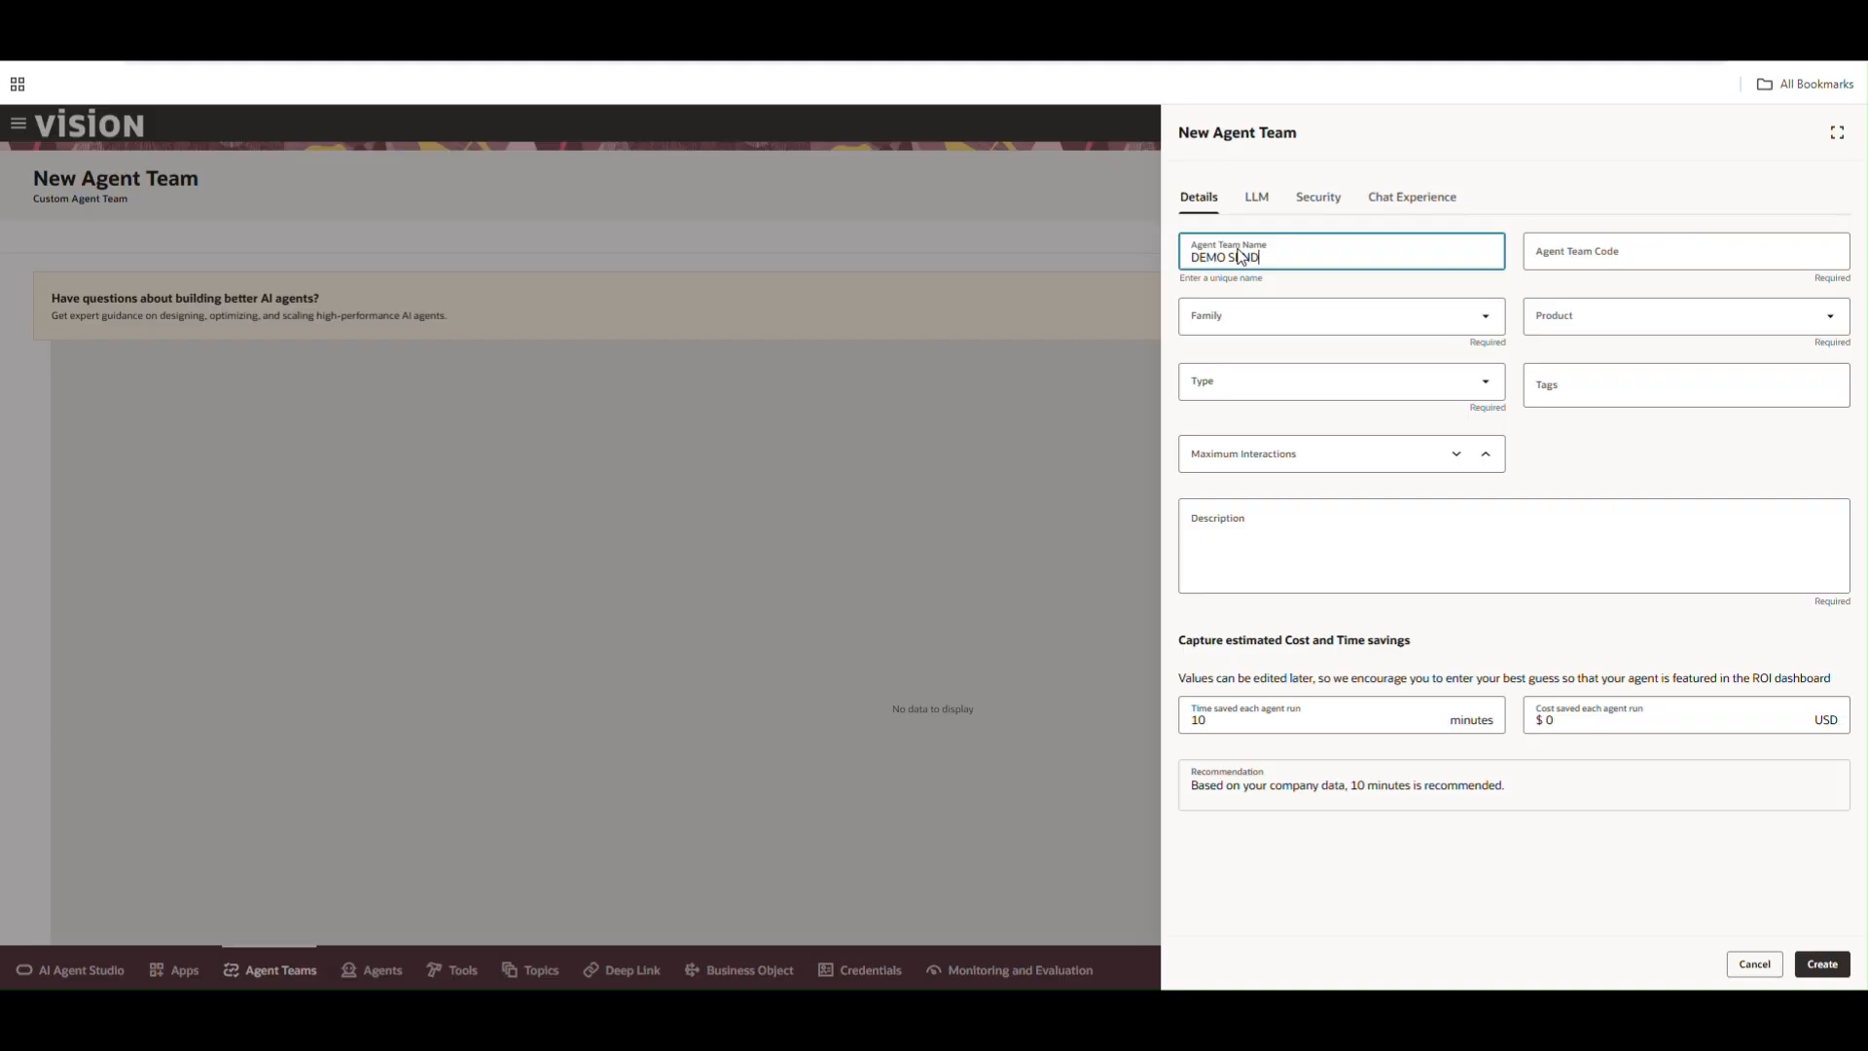
Set the new agent team's Family to FIN, Product to Financial Common, and Type to Workflow
left_click(1310, 309)
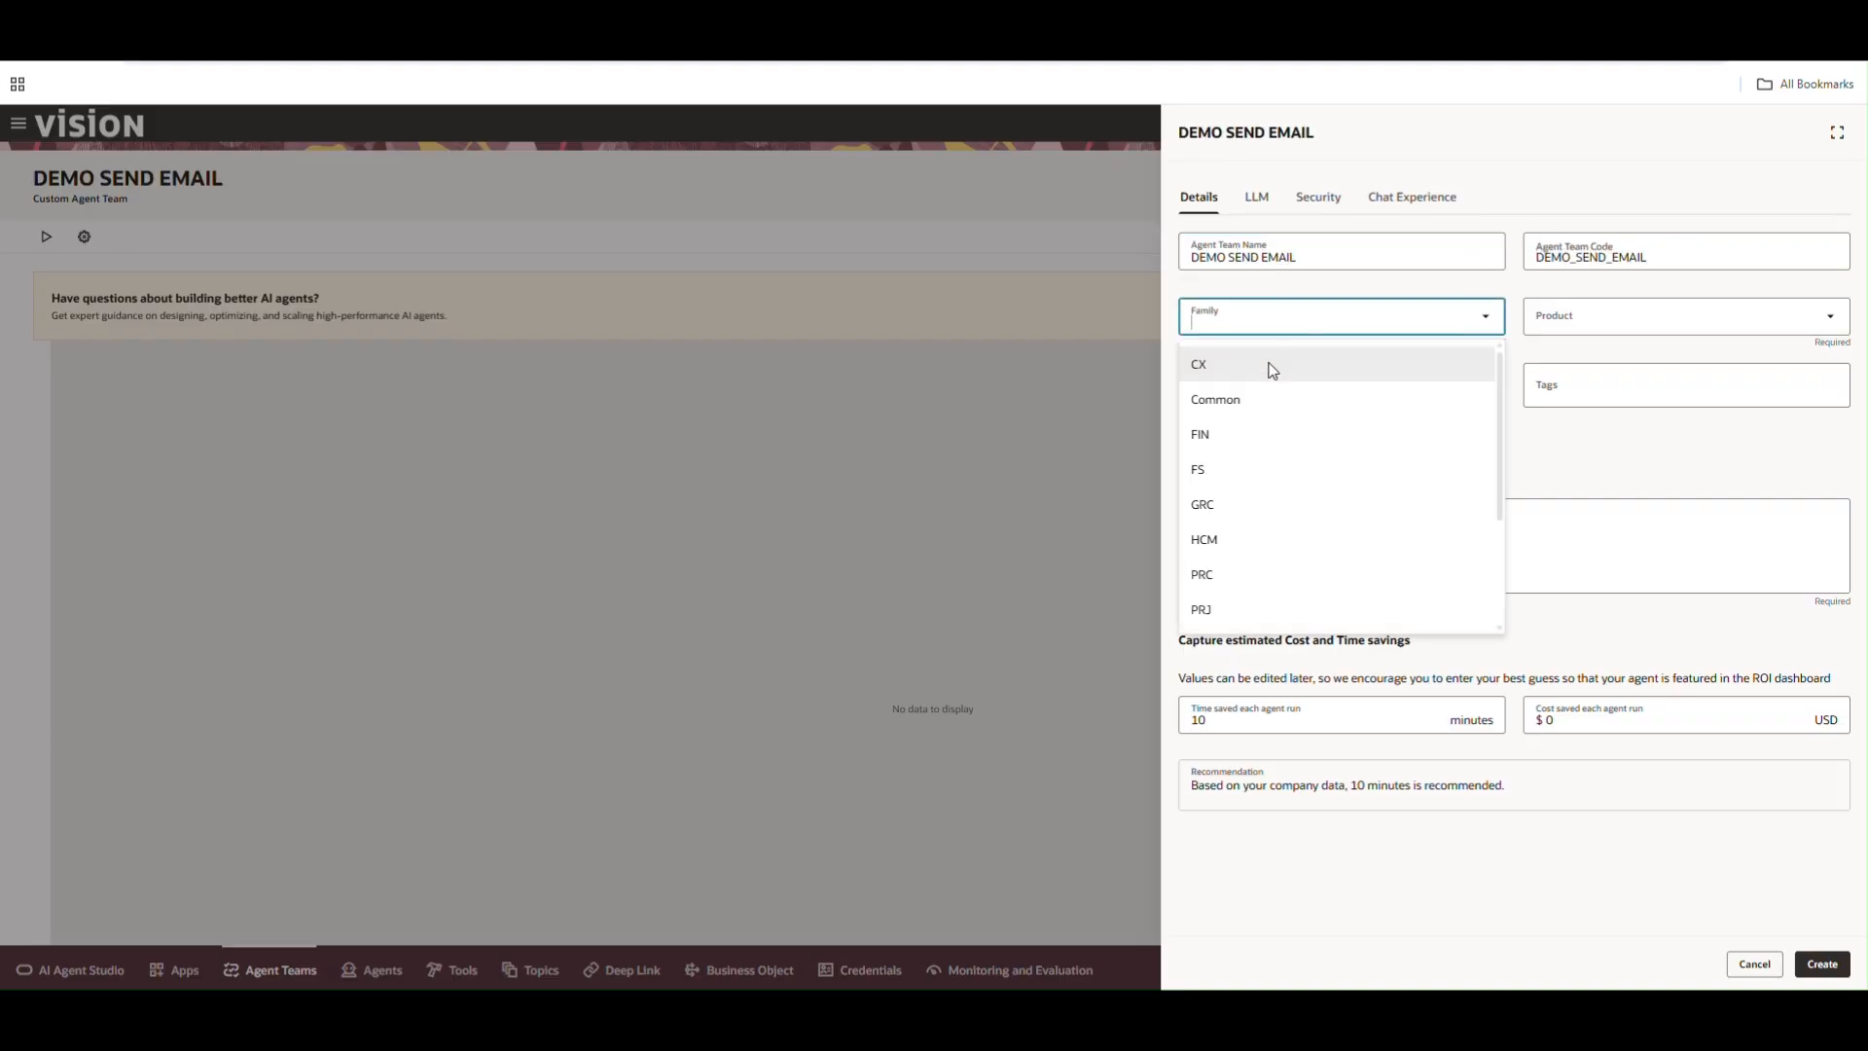
left_click(1254, 434)
left_click(1622, 317)
left_click(1592, 398)
left_click(1292, 395)
left_click(1265, 484)
Describe the team as 'This is to send email for communications' and review the LLM model settings
left_click(1321, 547)
type("This")
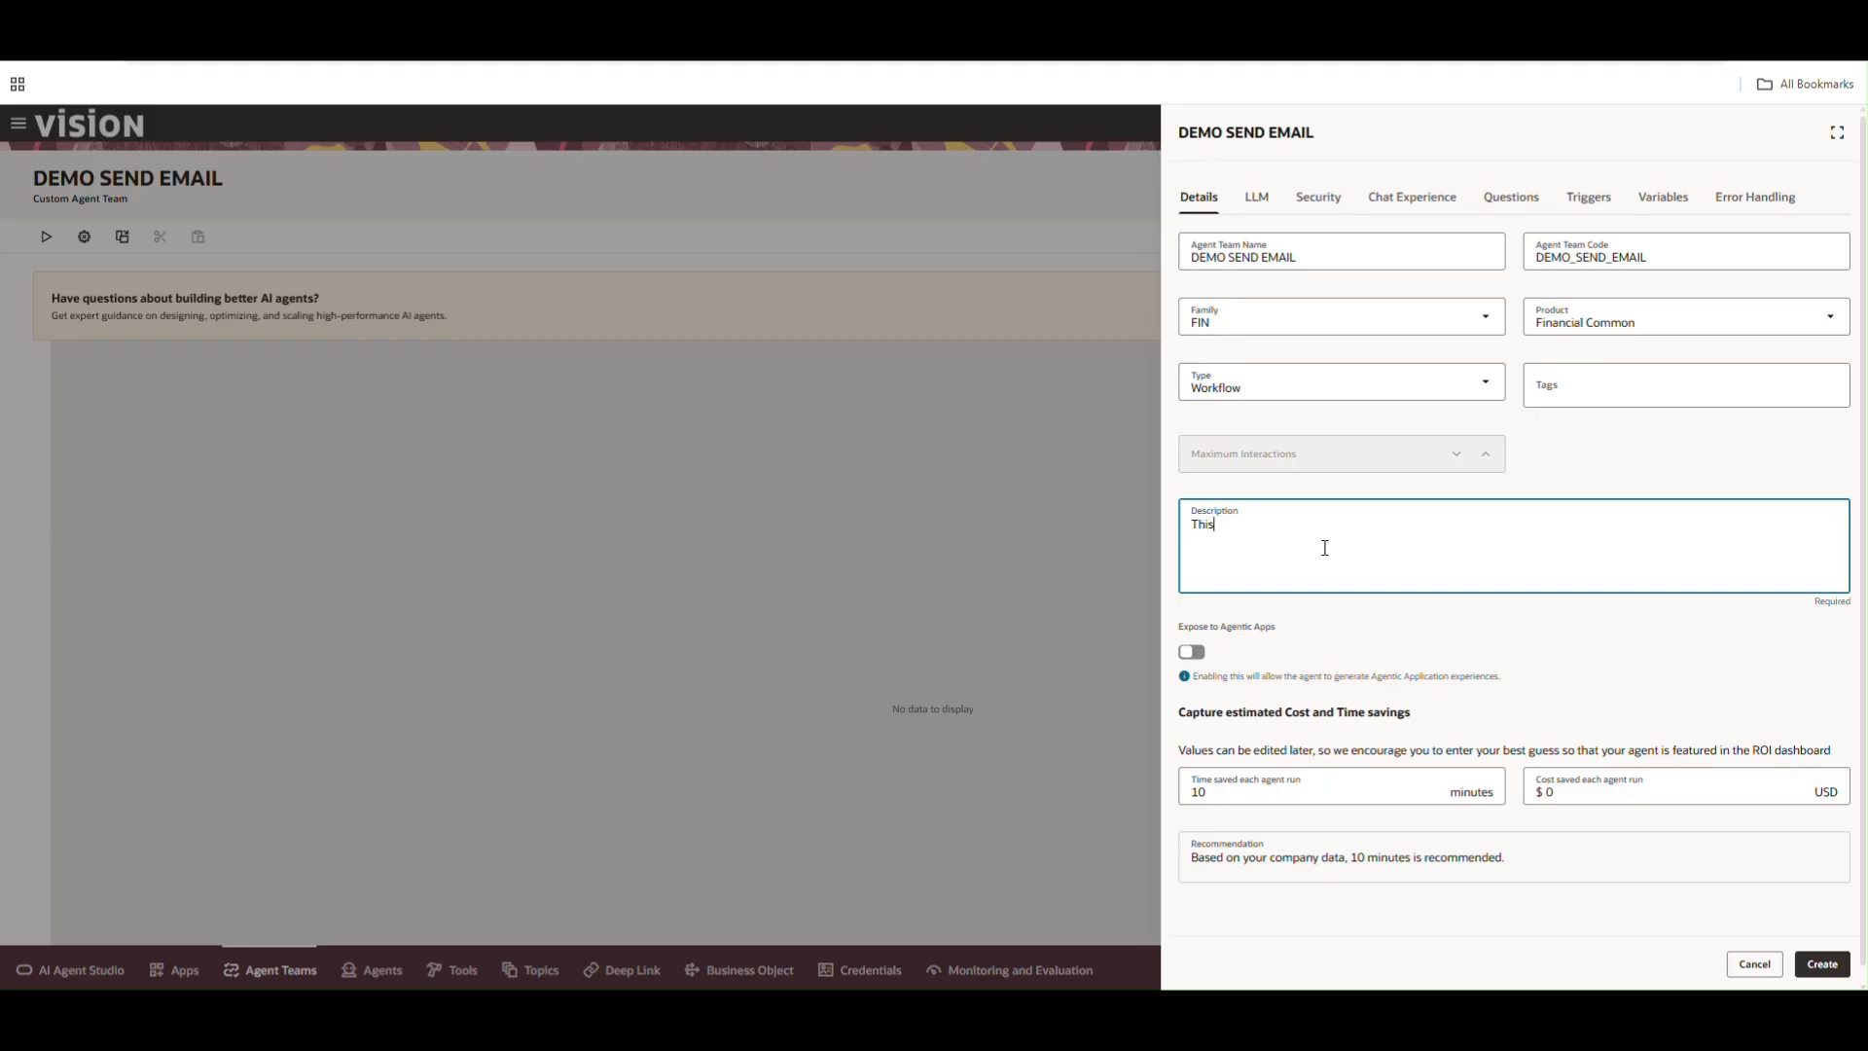
type(" is to send email for communications")
left_click(1255, 198)
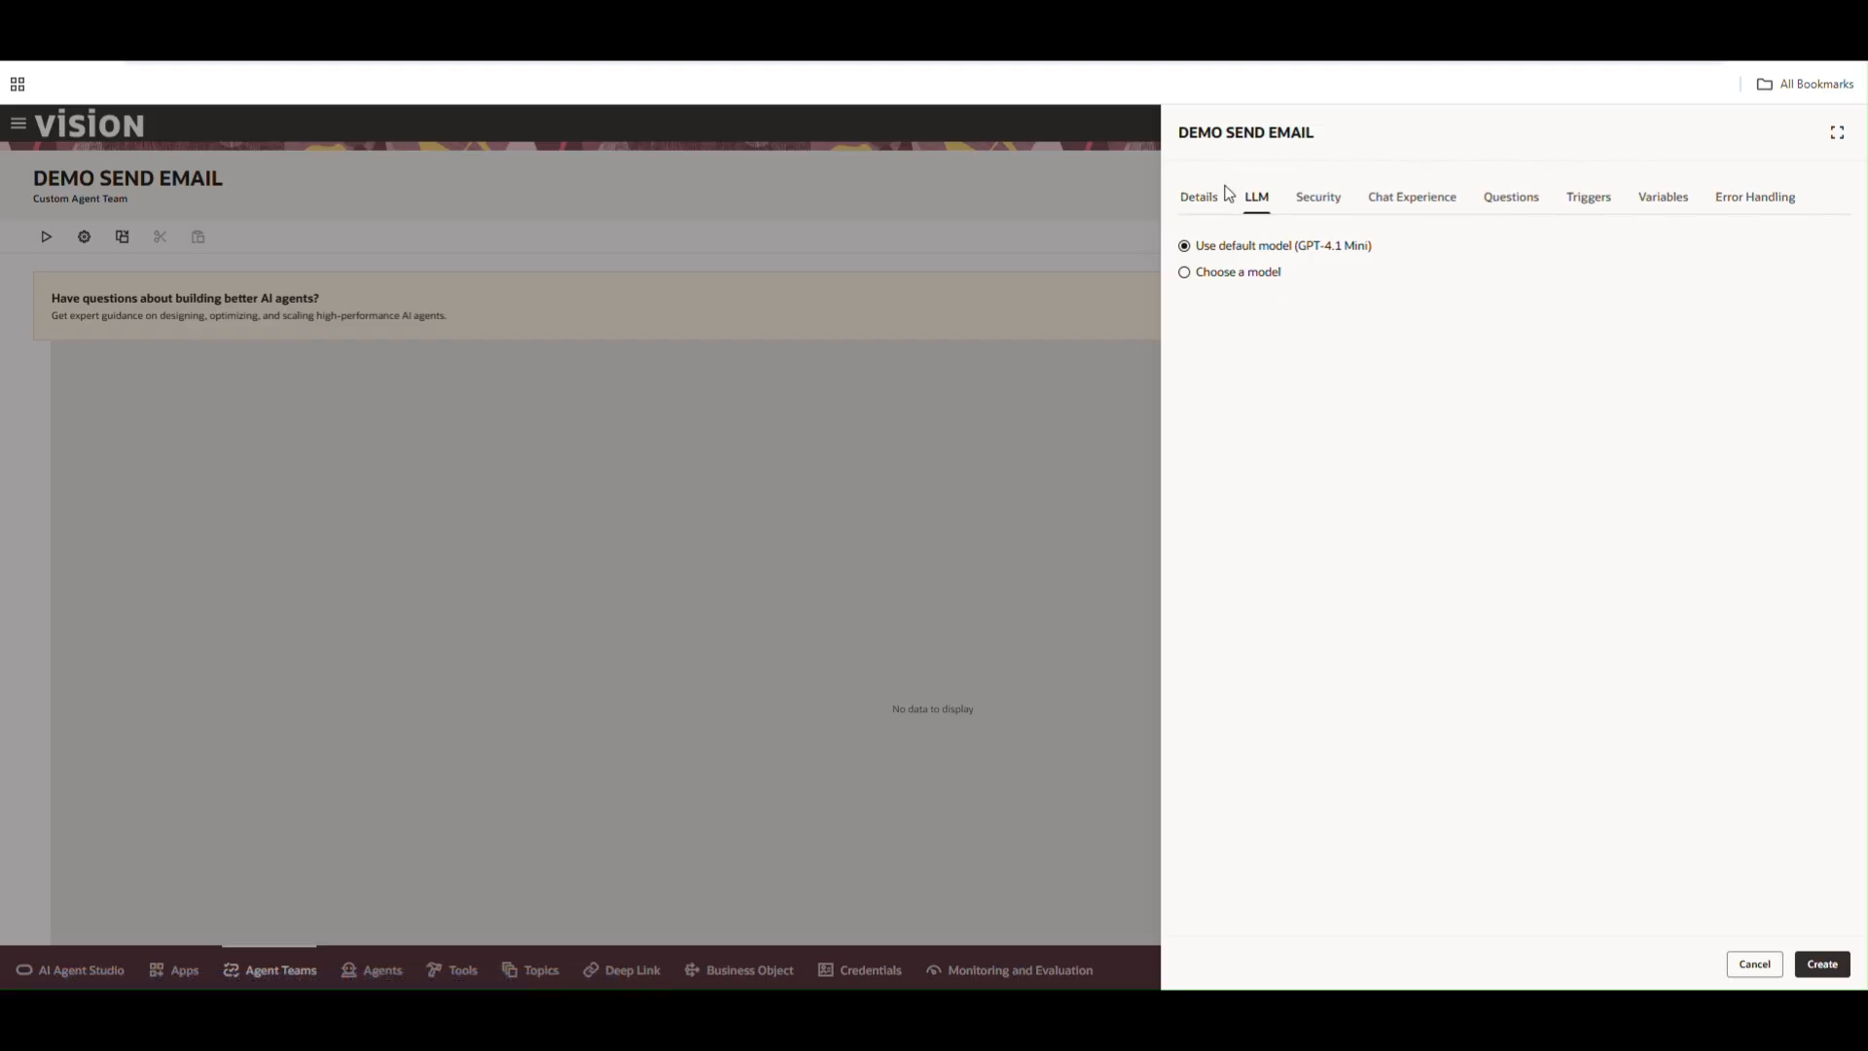
left_click(1199, 200)
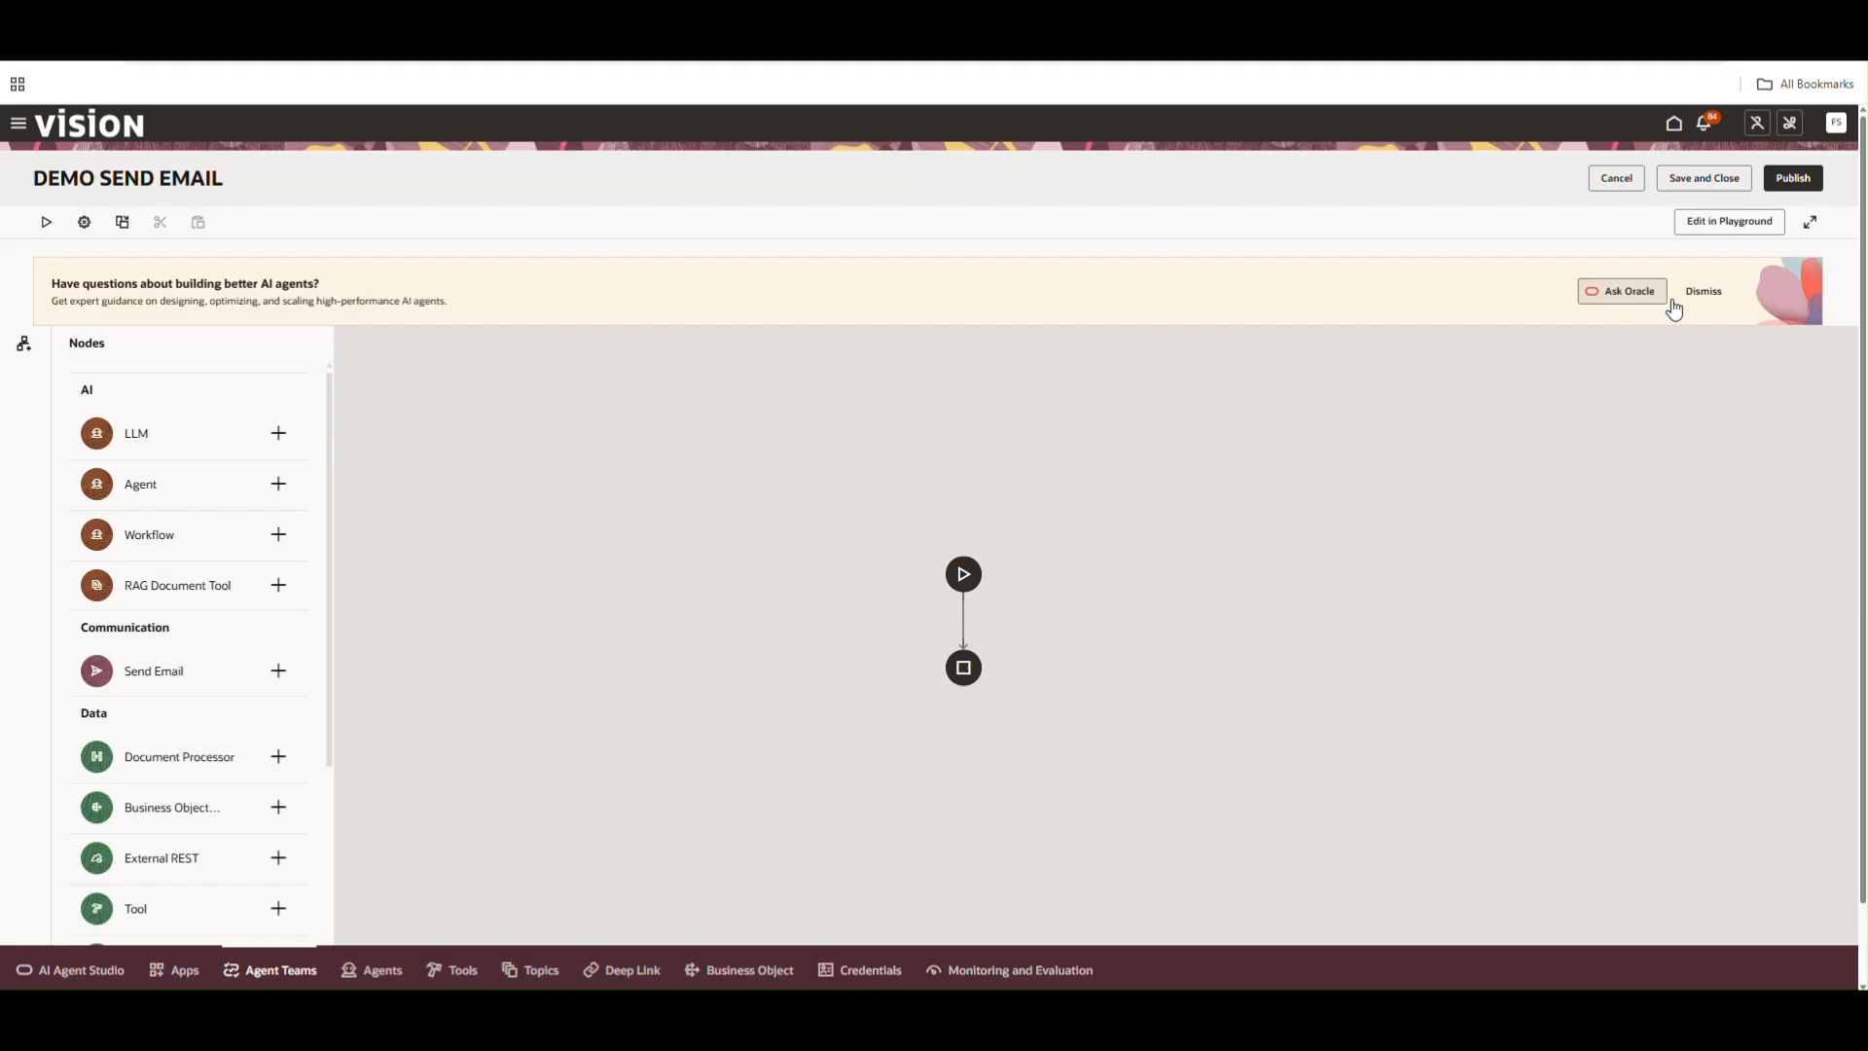
Dismiss the AI agents guidance banner above the workflow canvas
left_click(1704, 291)
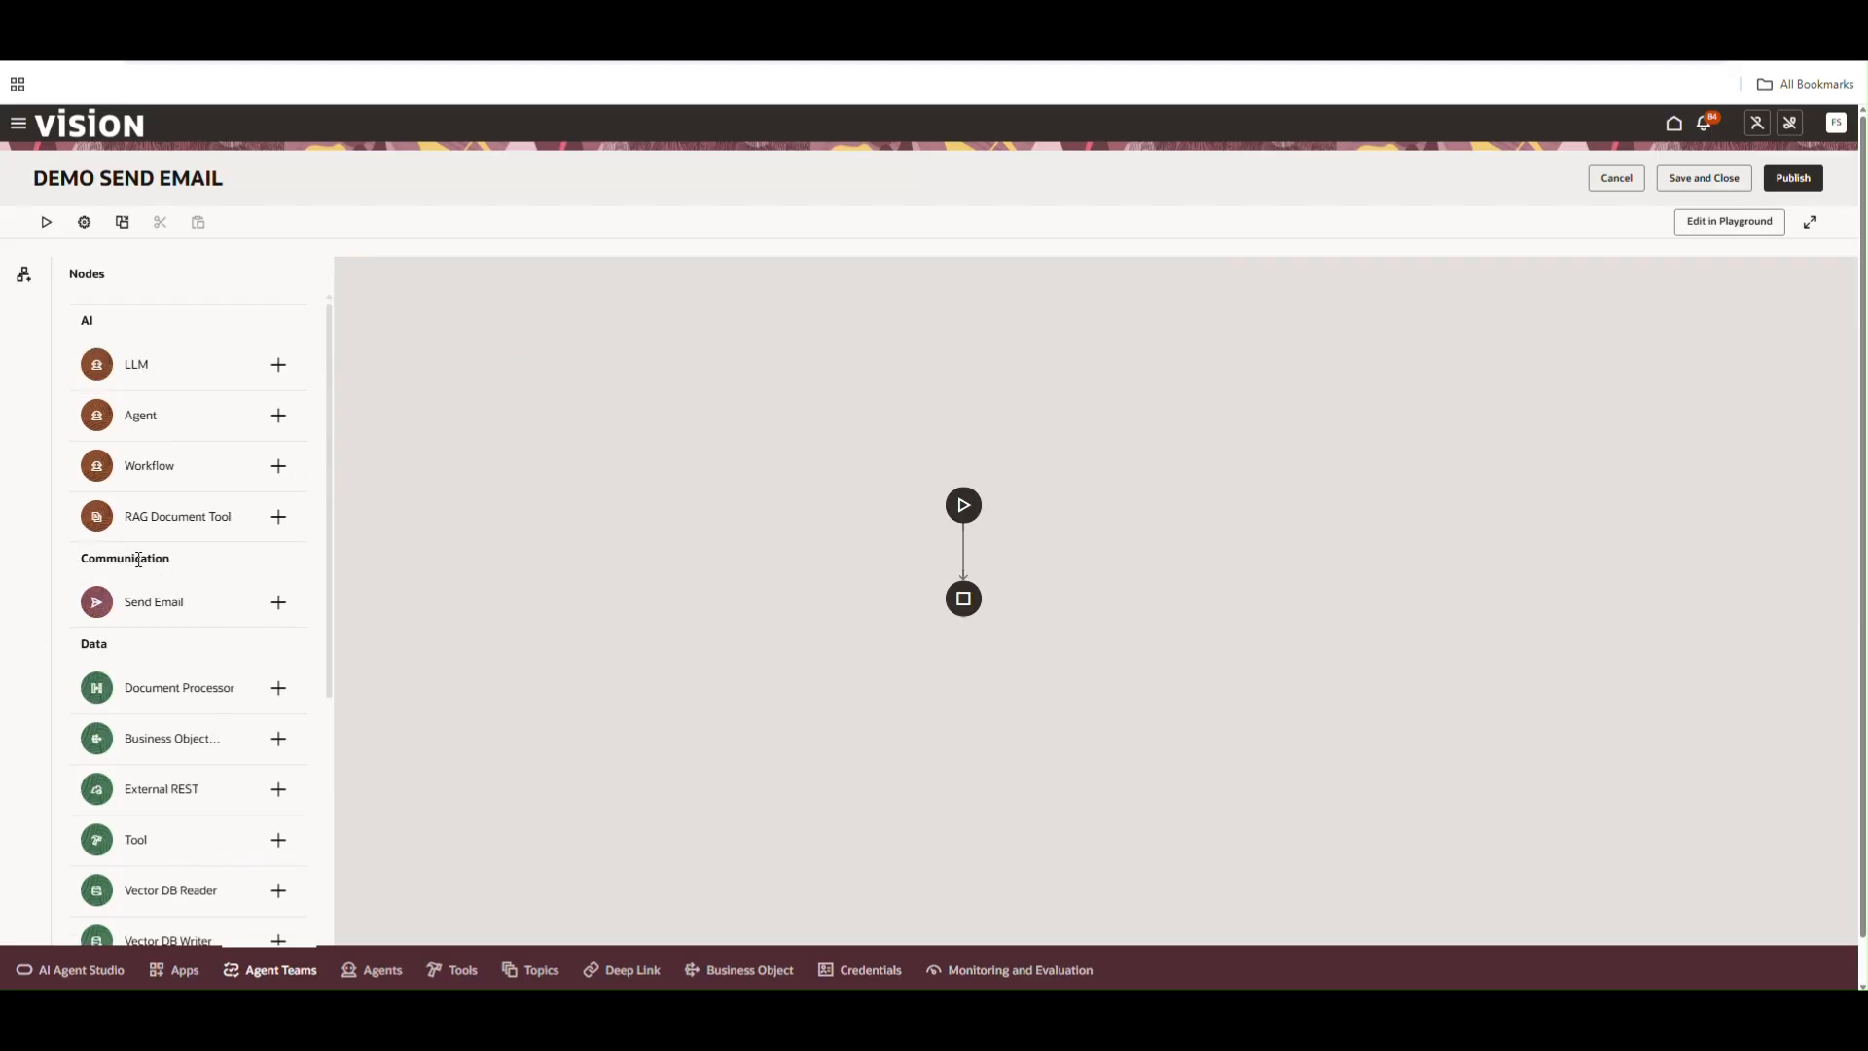
Open a new Send Email node and examine its Name, Recipients, CC, Email Subject and Email Template fields
left_click(279, 604)
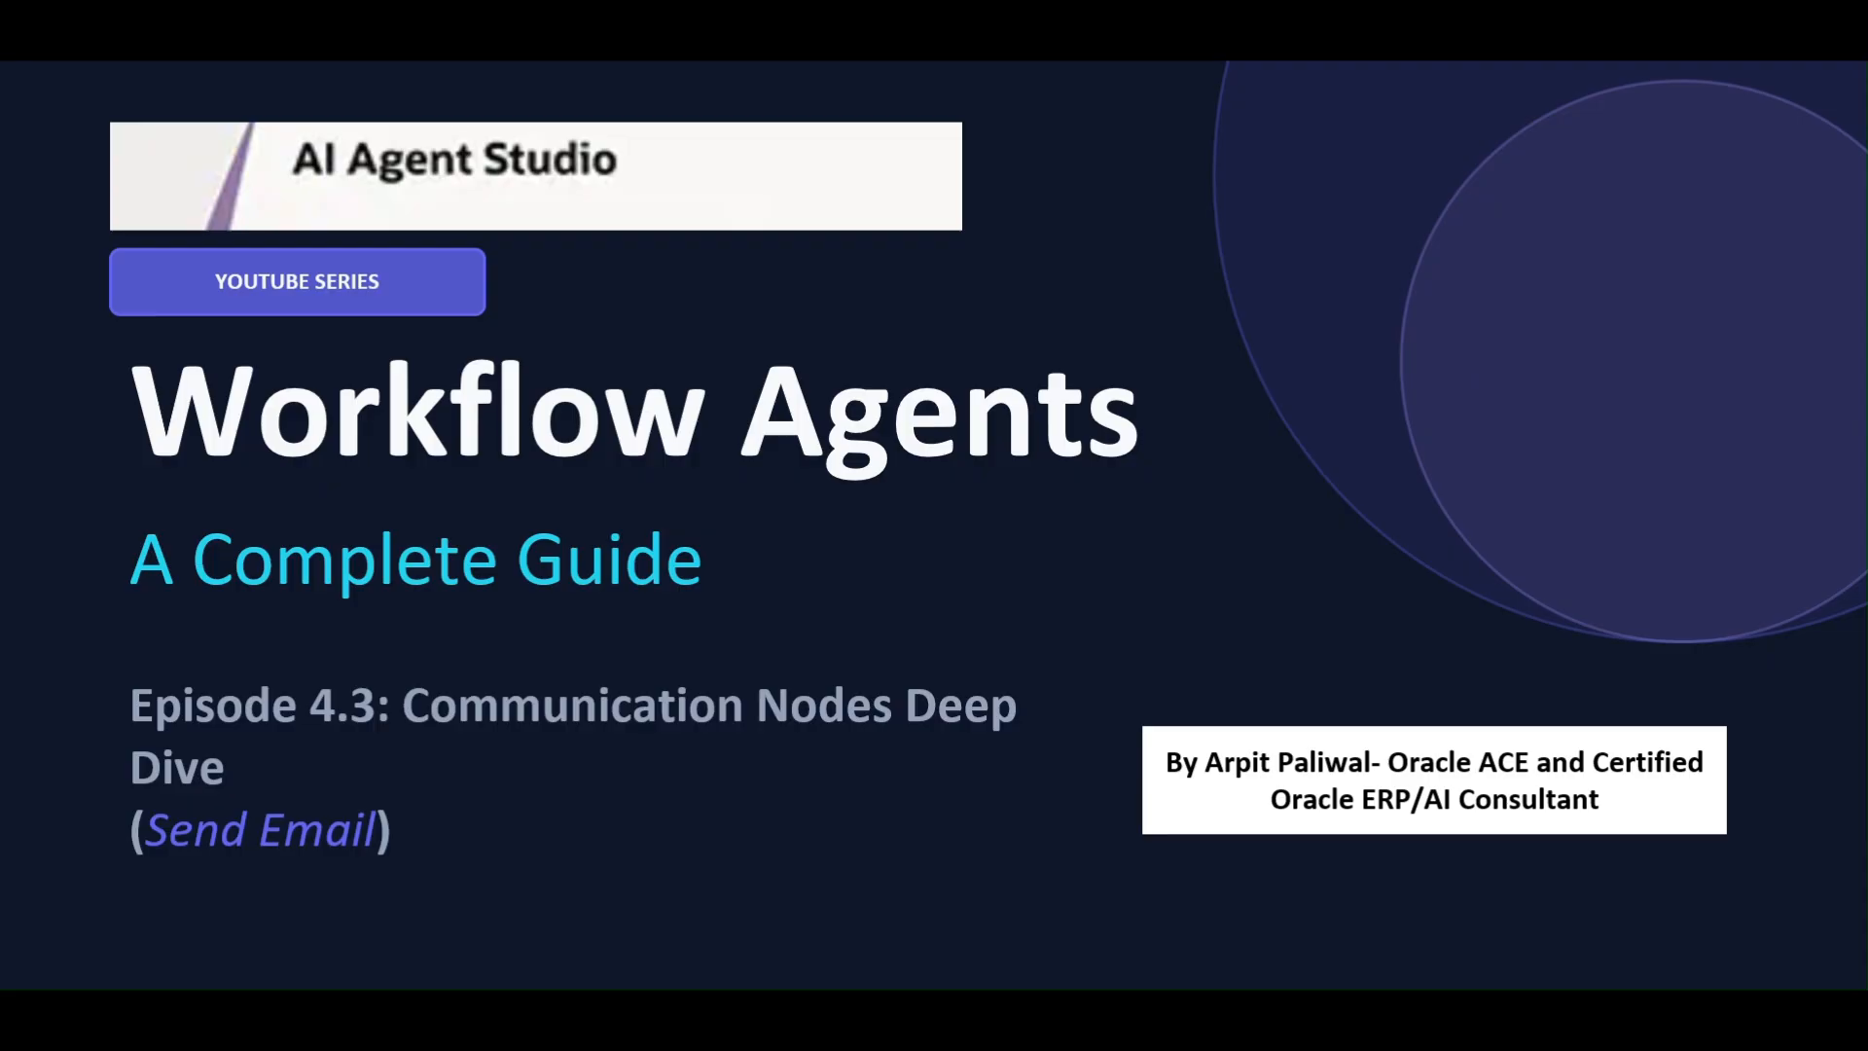
key("alt+Tab")
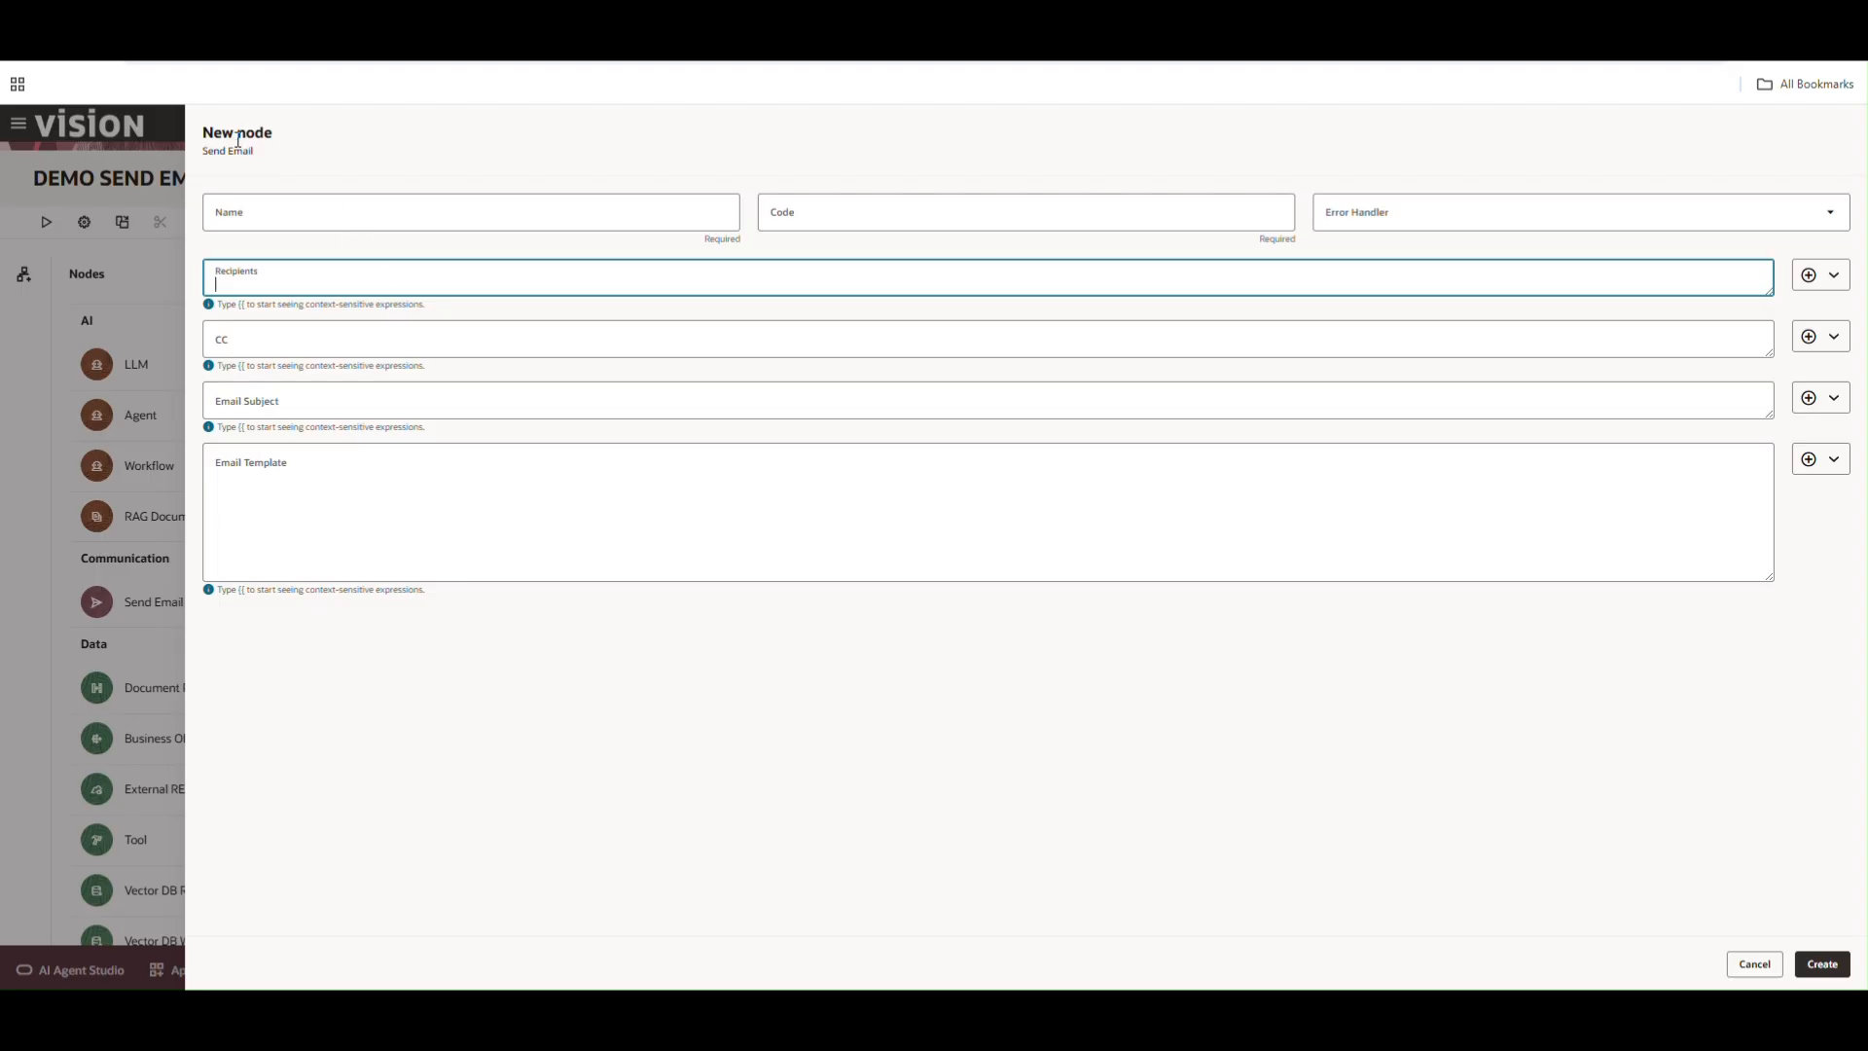
left_click(346, 219)
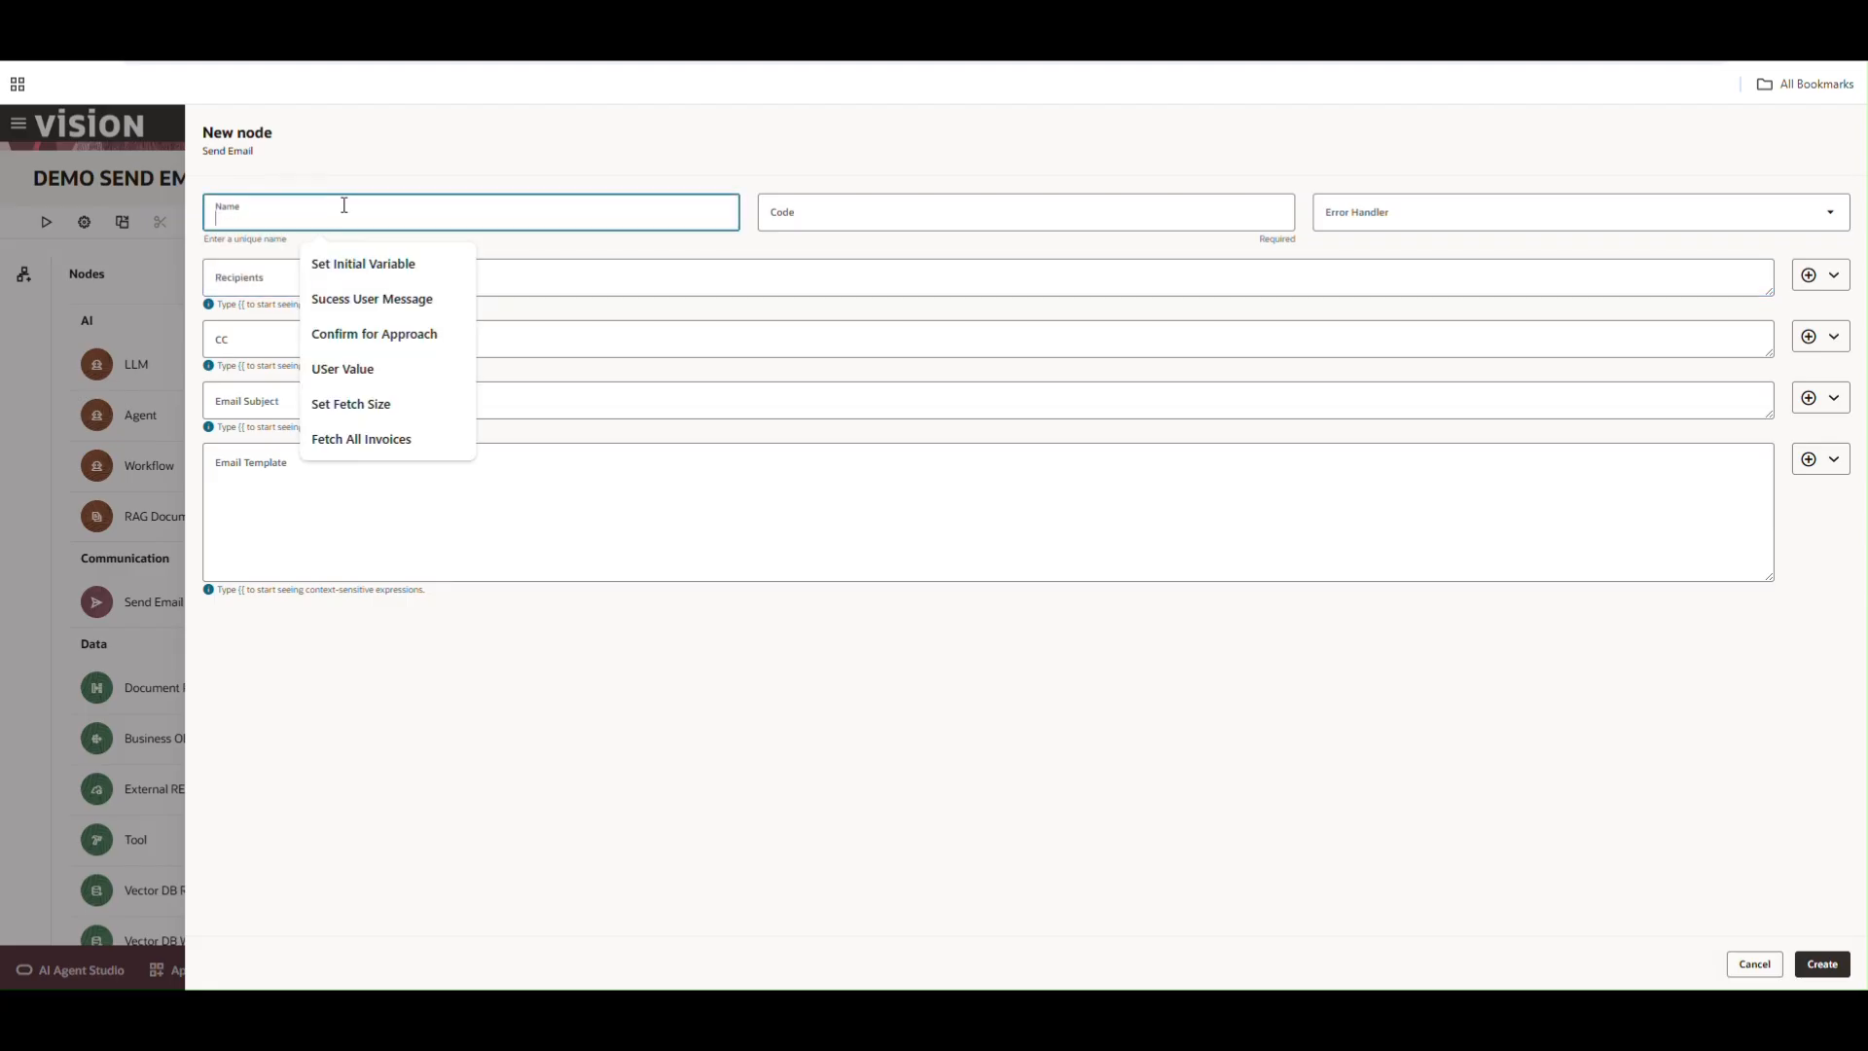
left_click(537, 376)
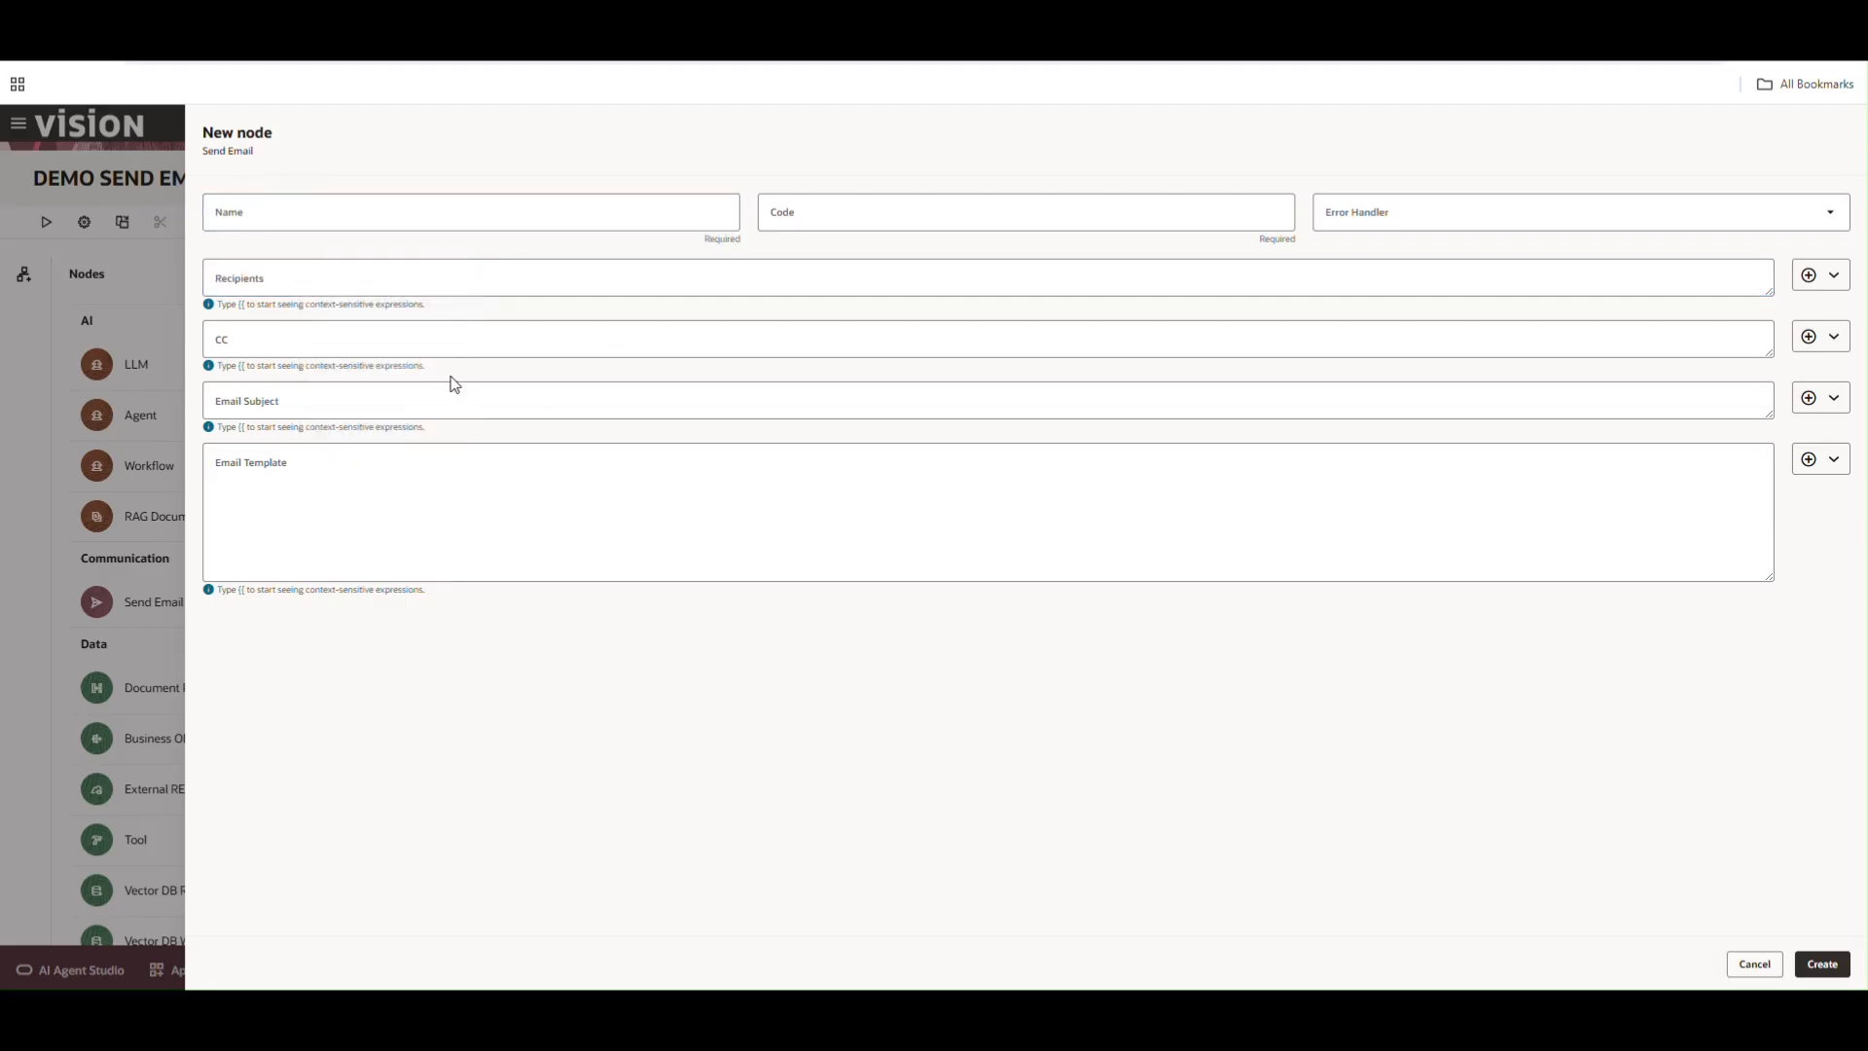
left_click(249, 288)
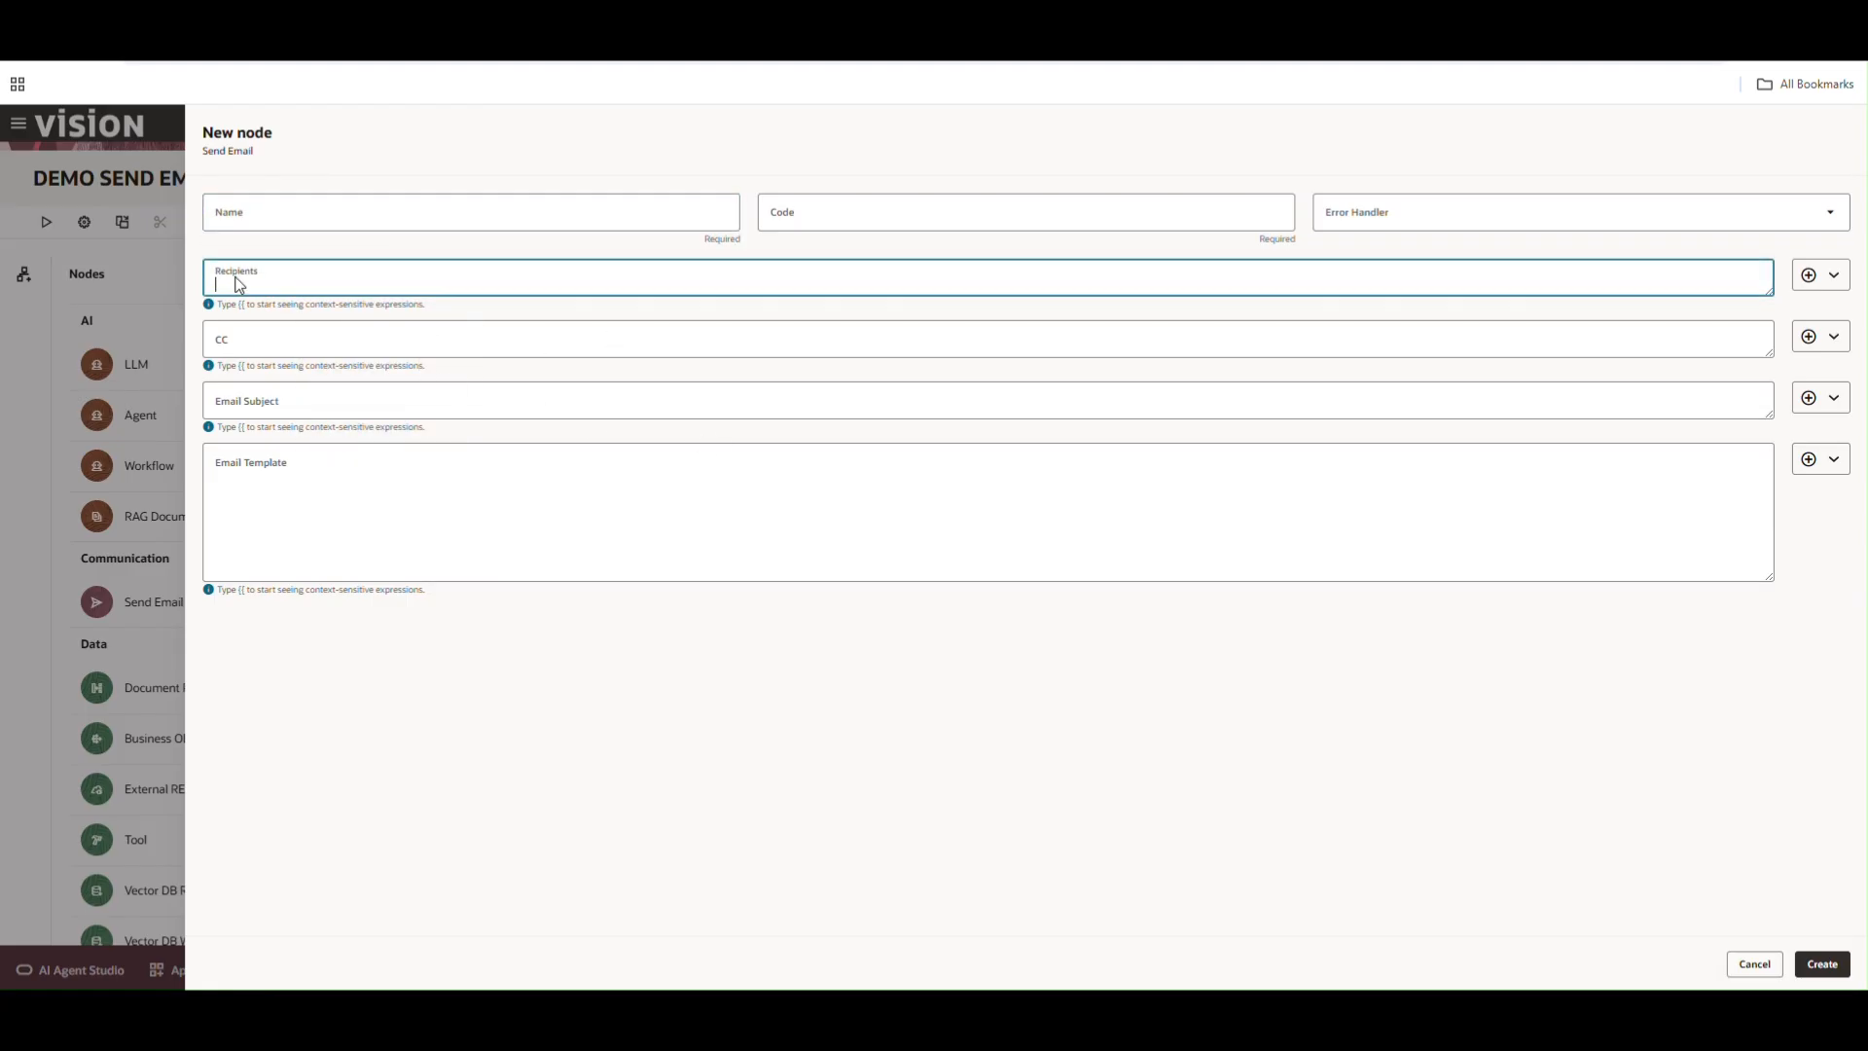
left_click(281, 343)
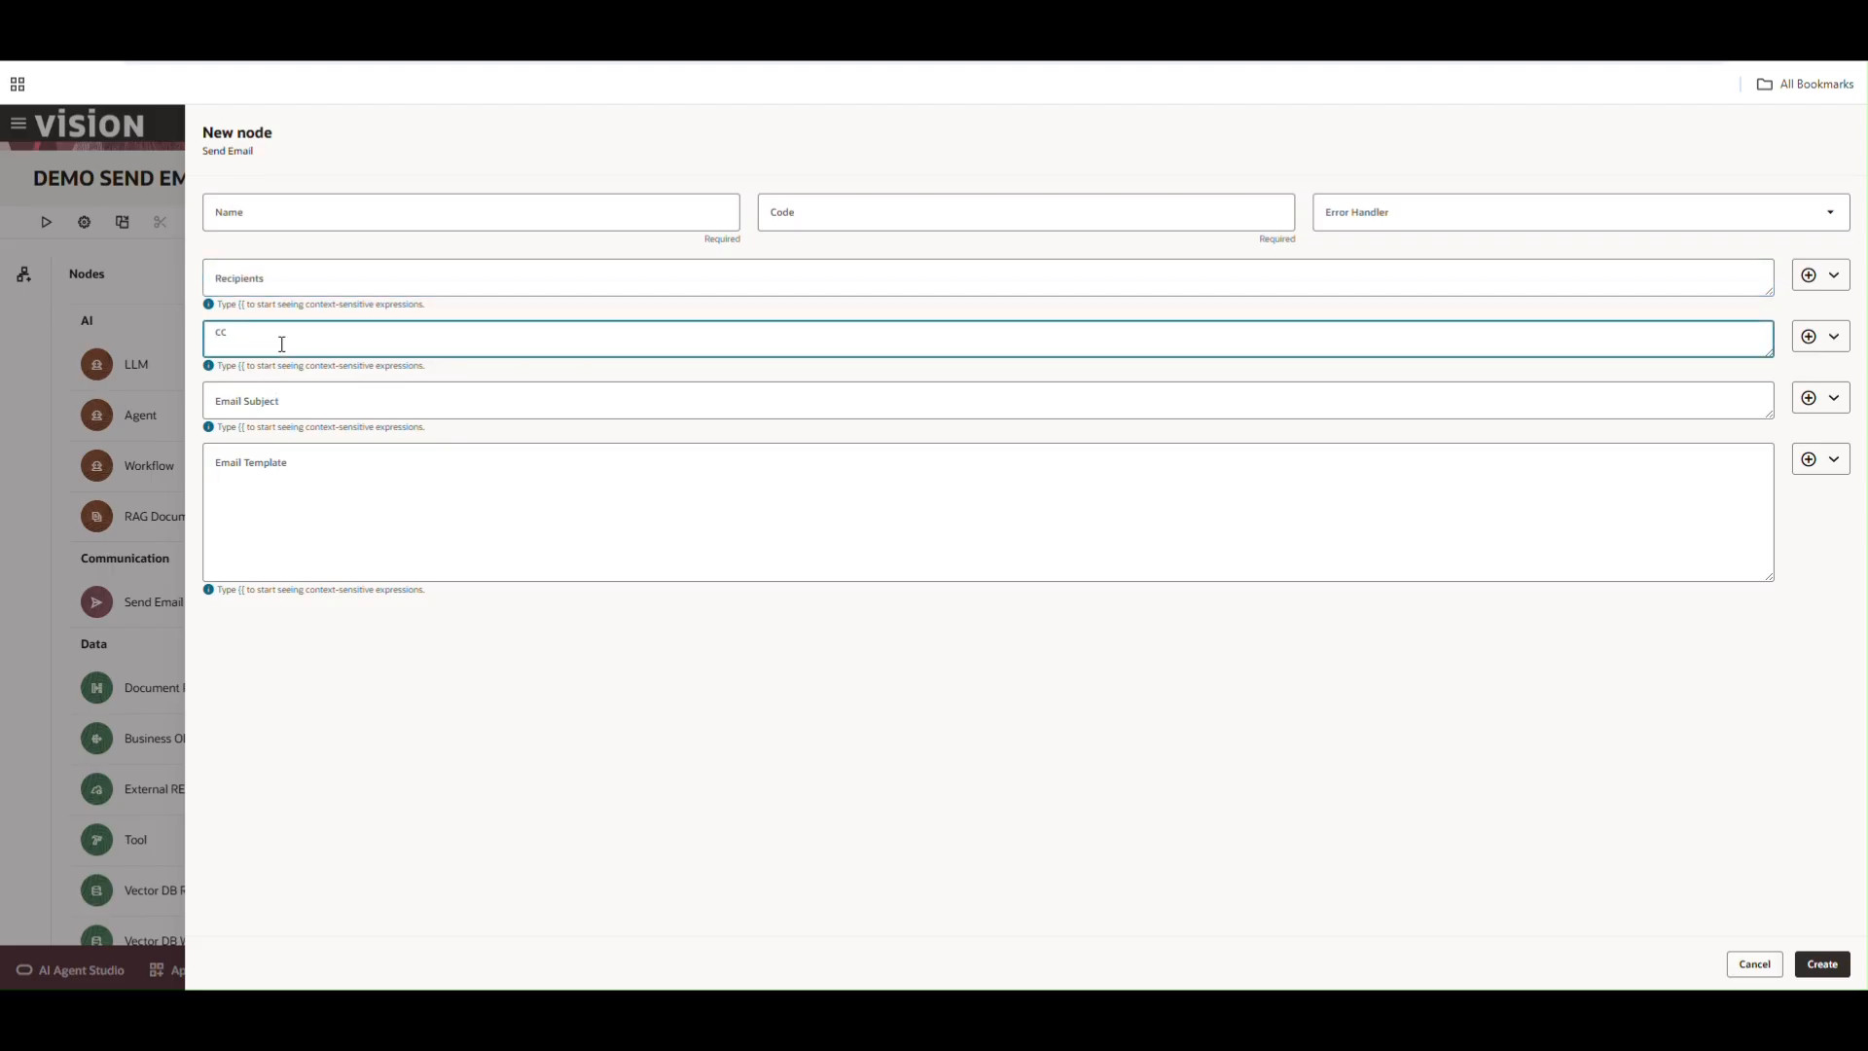
left_click(279, 399)
left_click(291, 488)
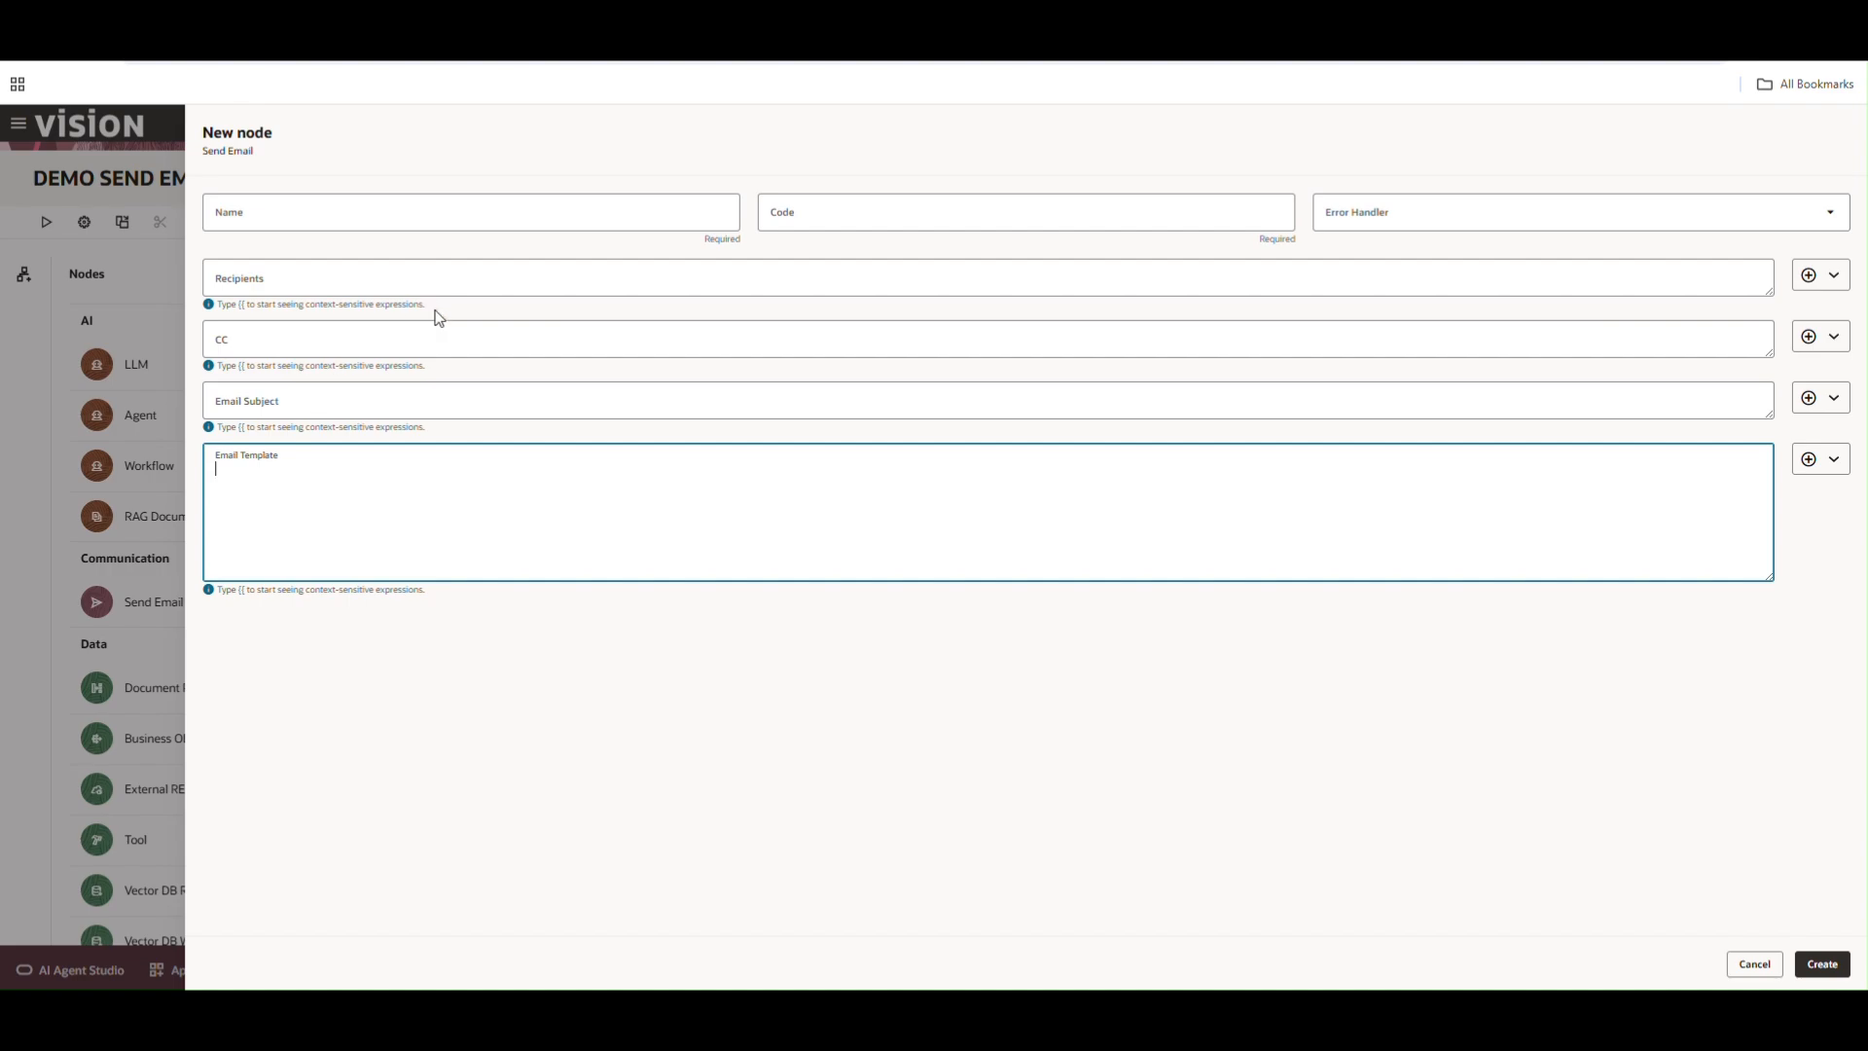
Browse the Recipients expression-insert menu, then cancel the new Send Email node
triple_click(405, 304)
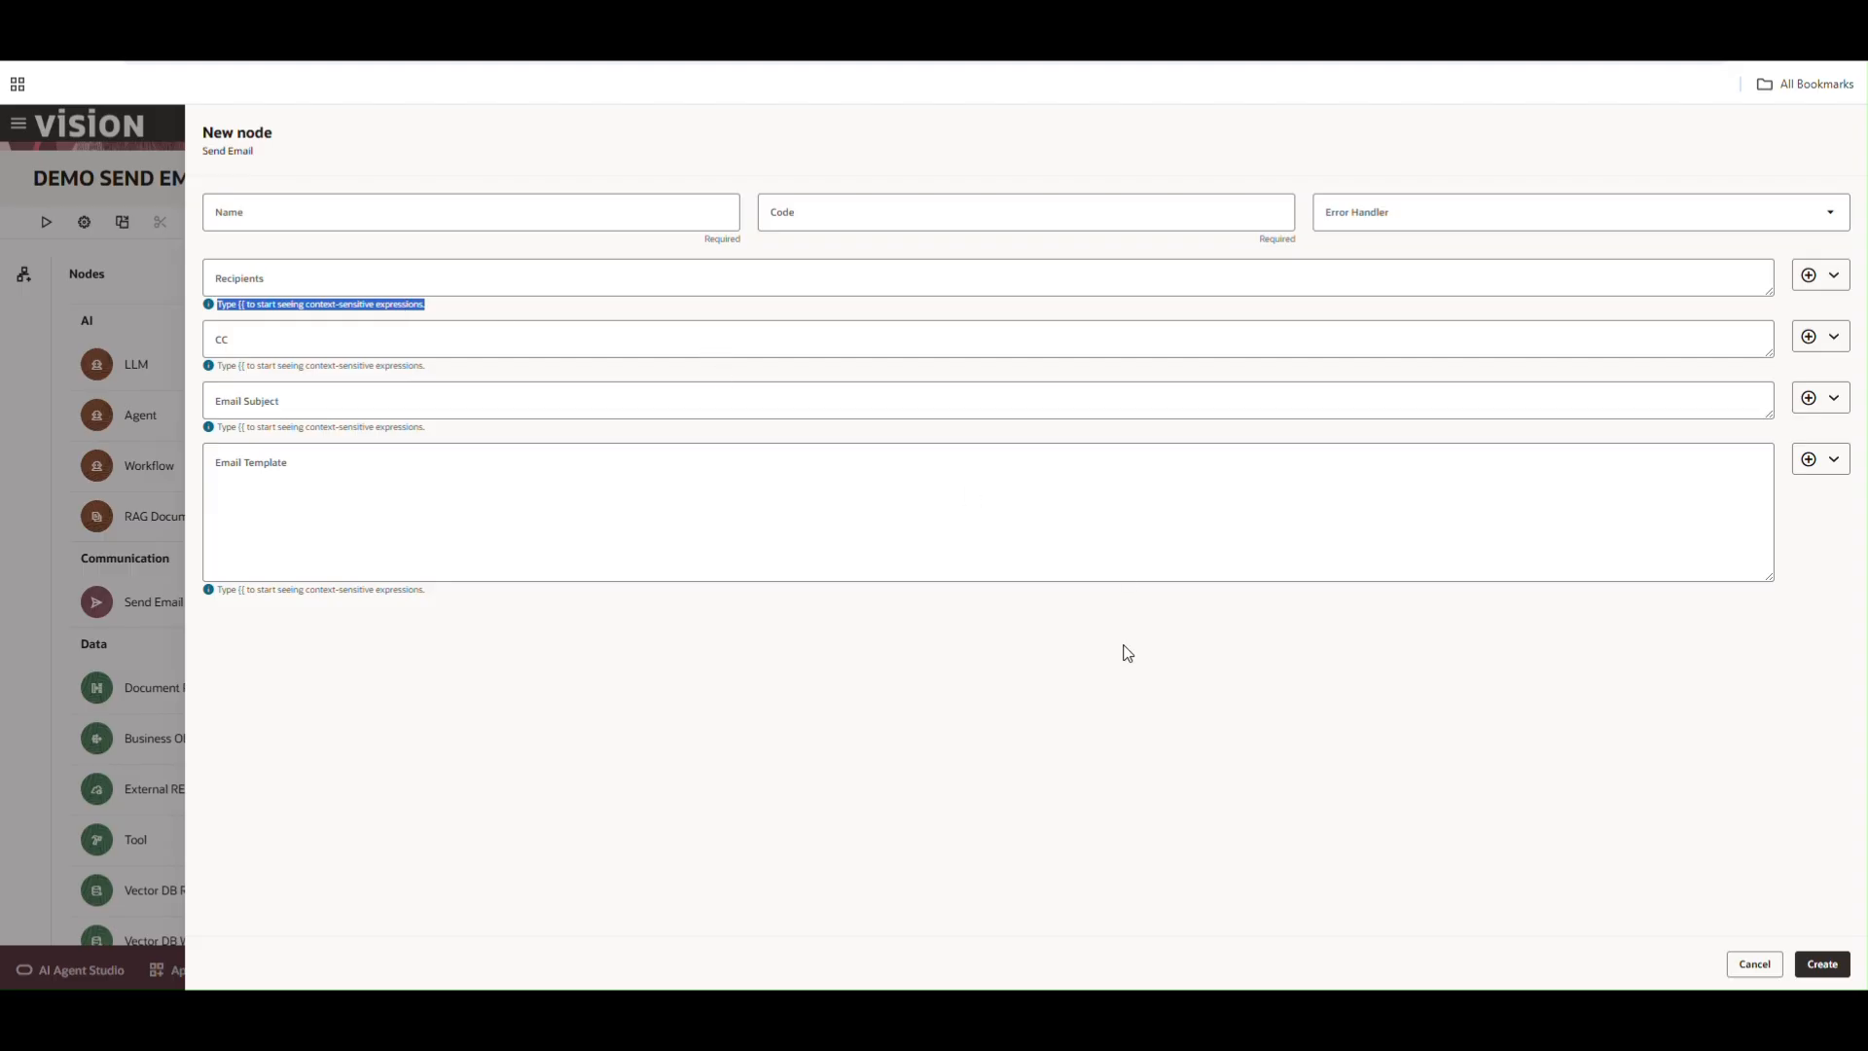
left_click(1800, 277)
mouse_move(1798, 328)
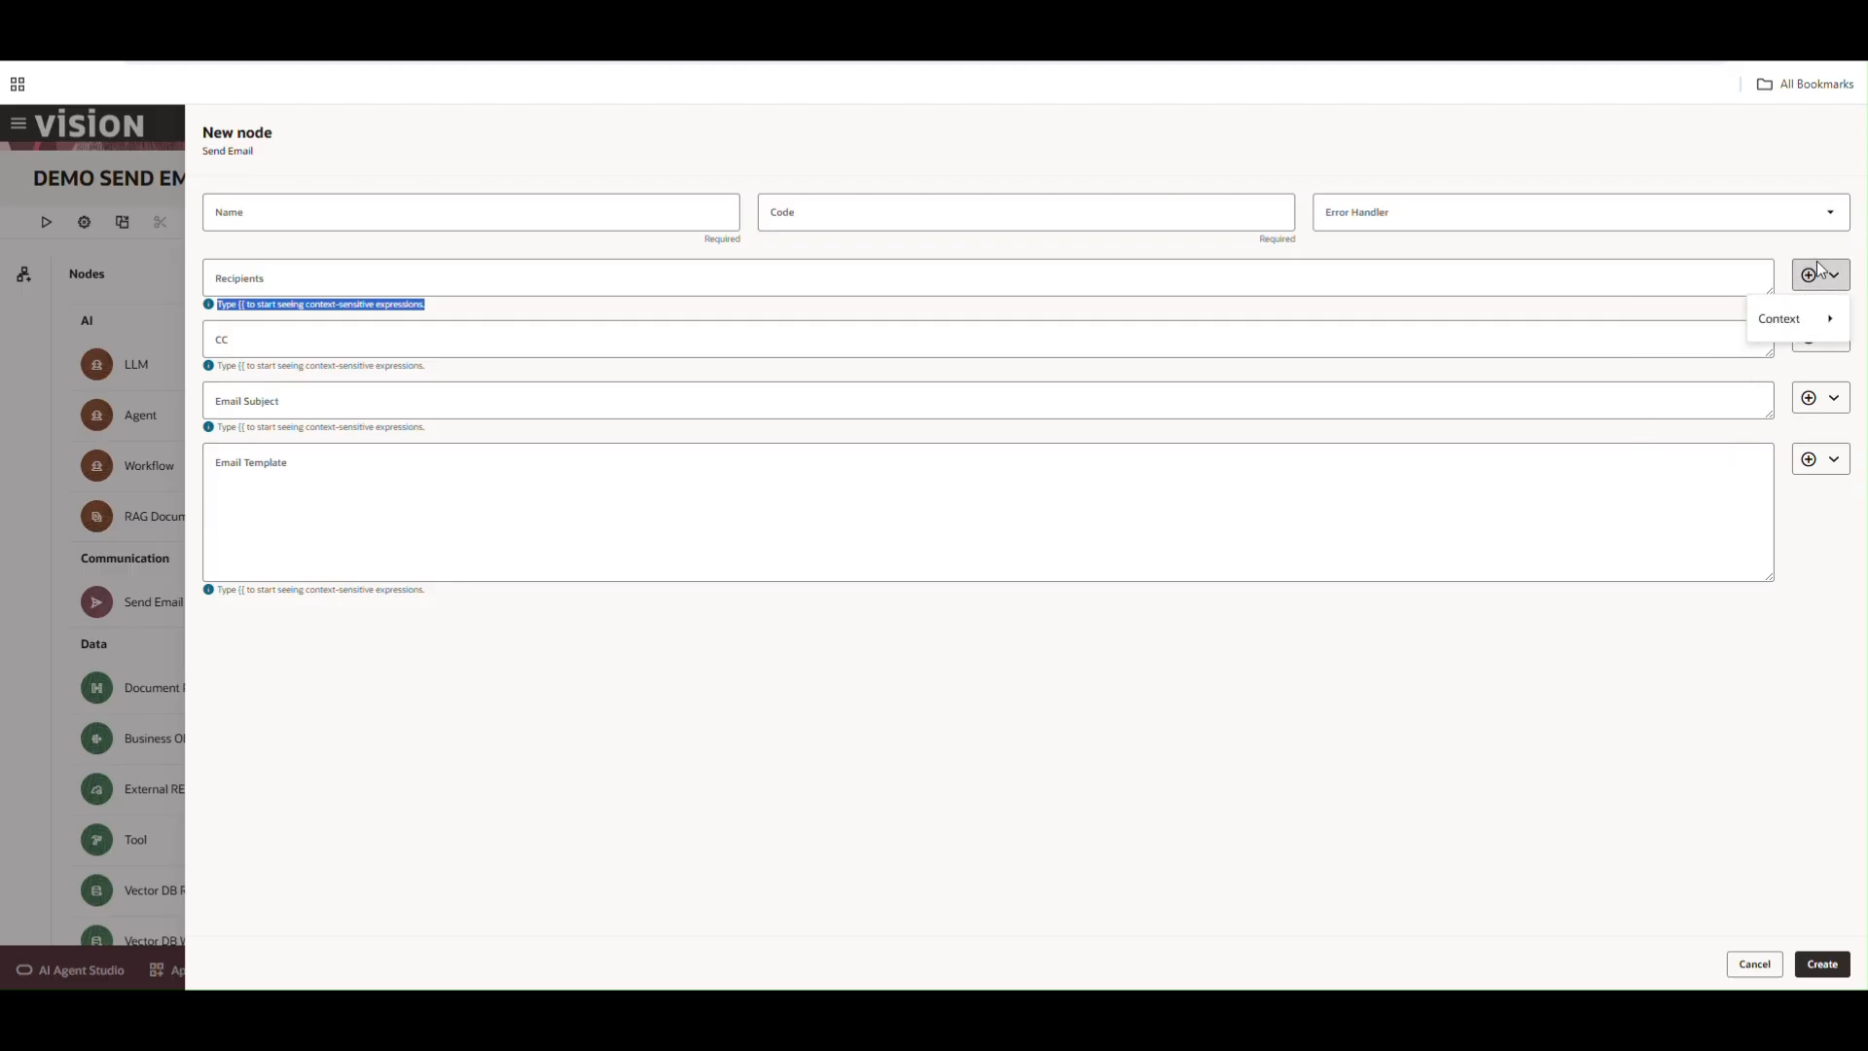
mouse_move(1698, 502)
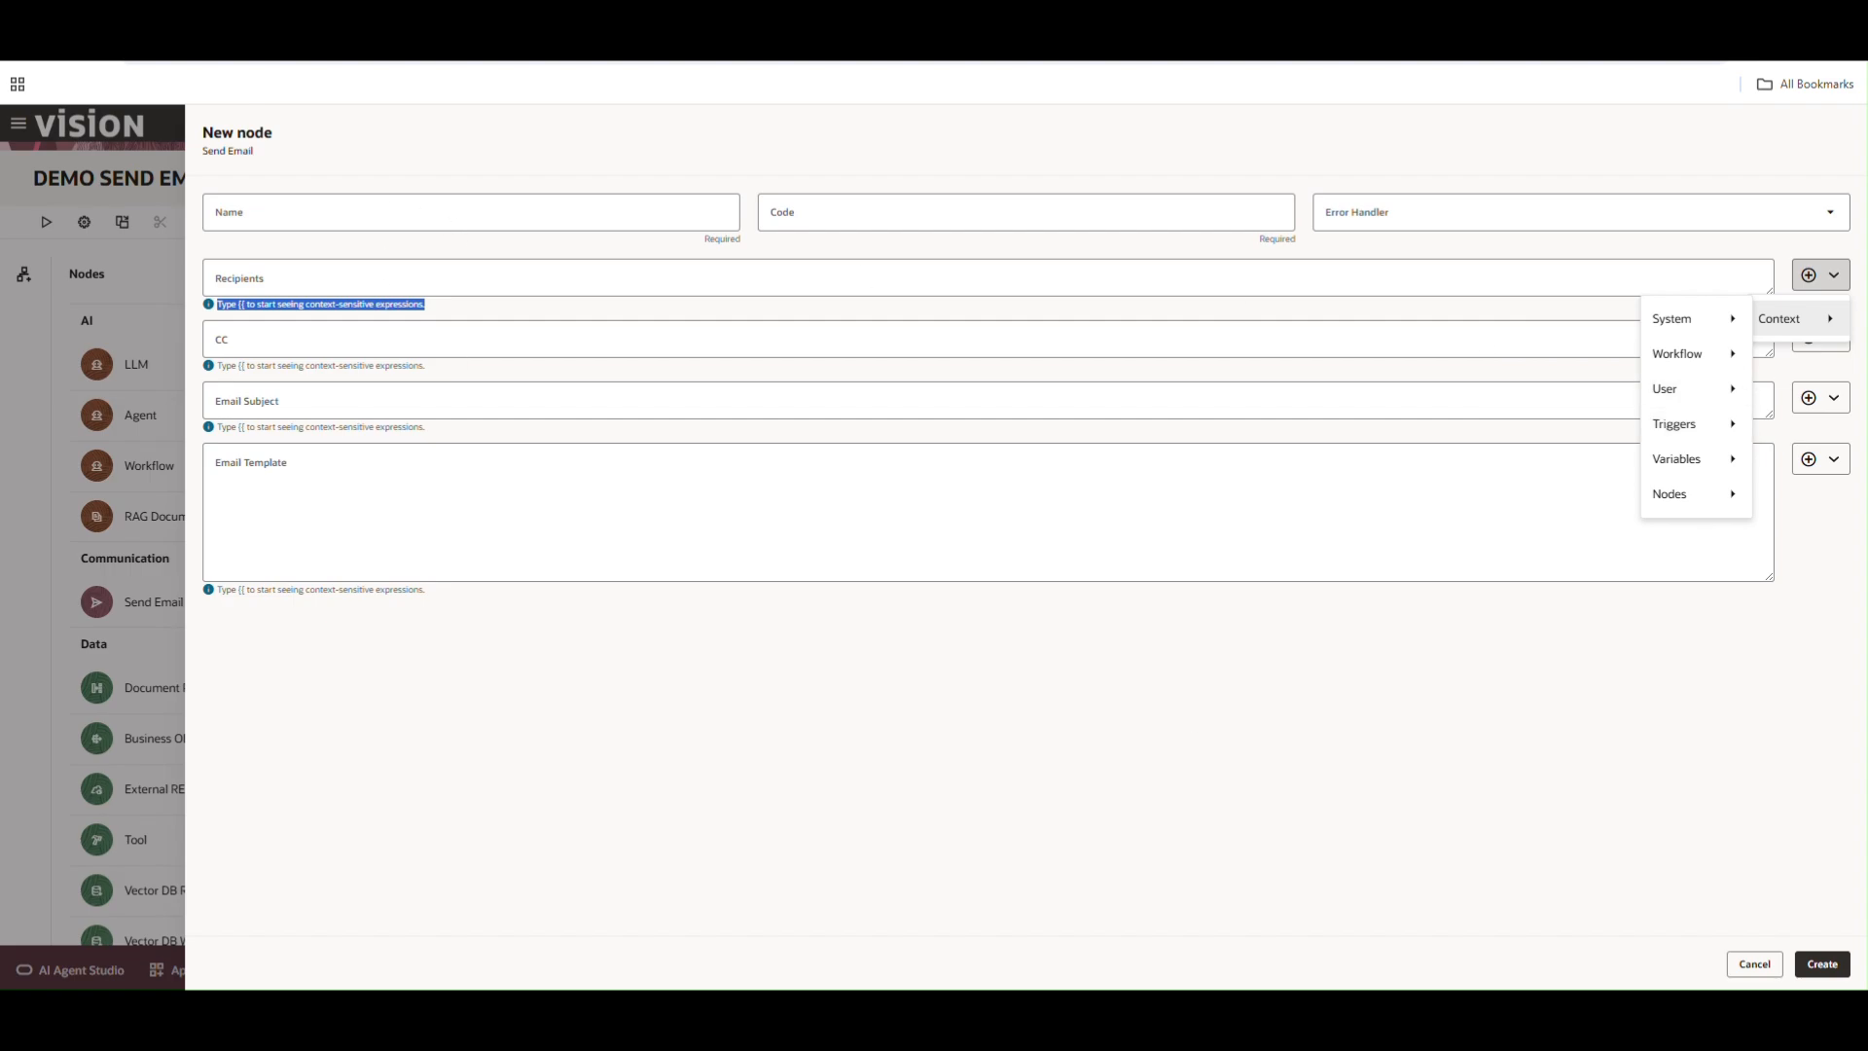
key("Escape")
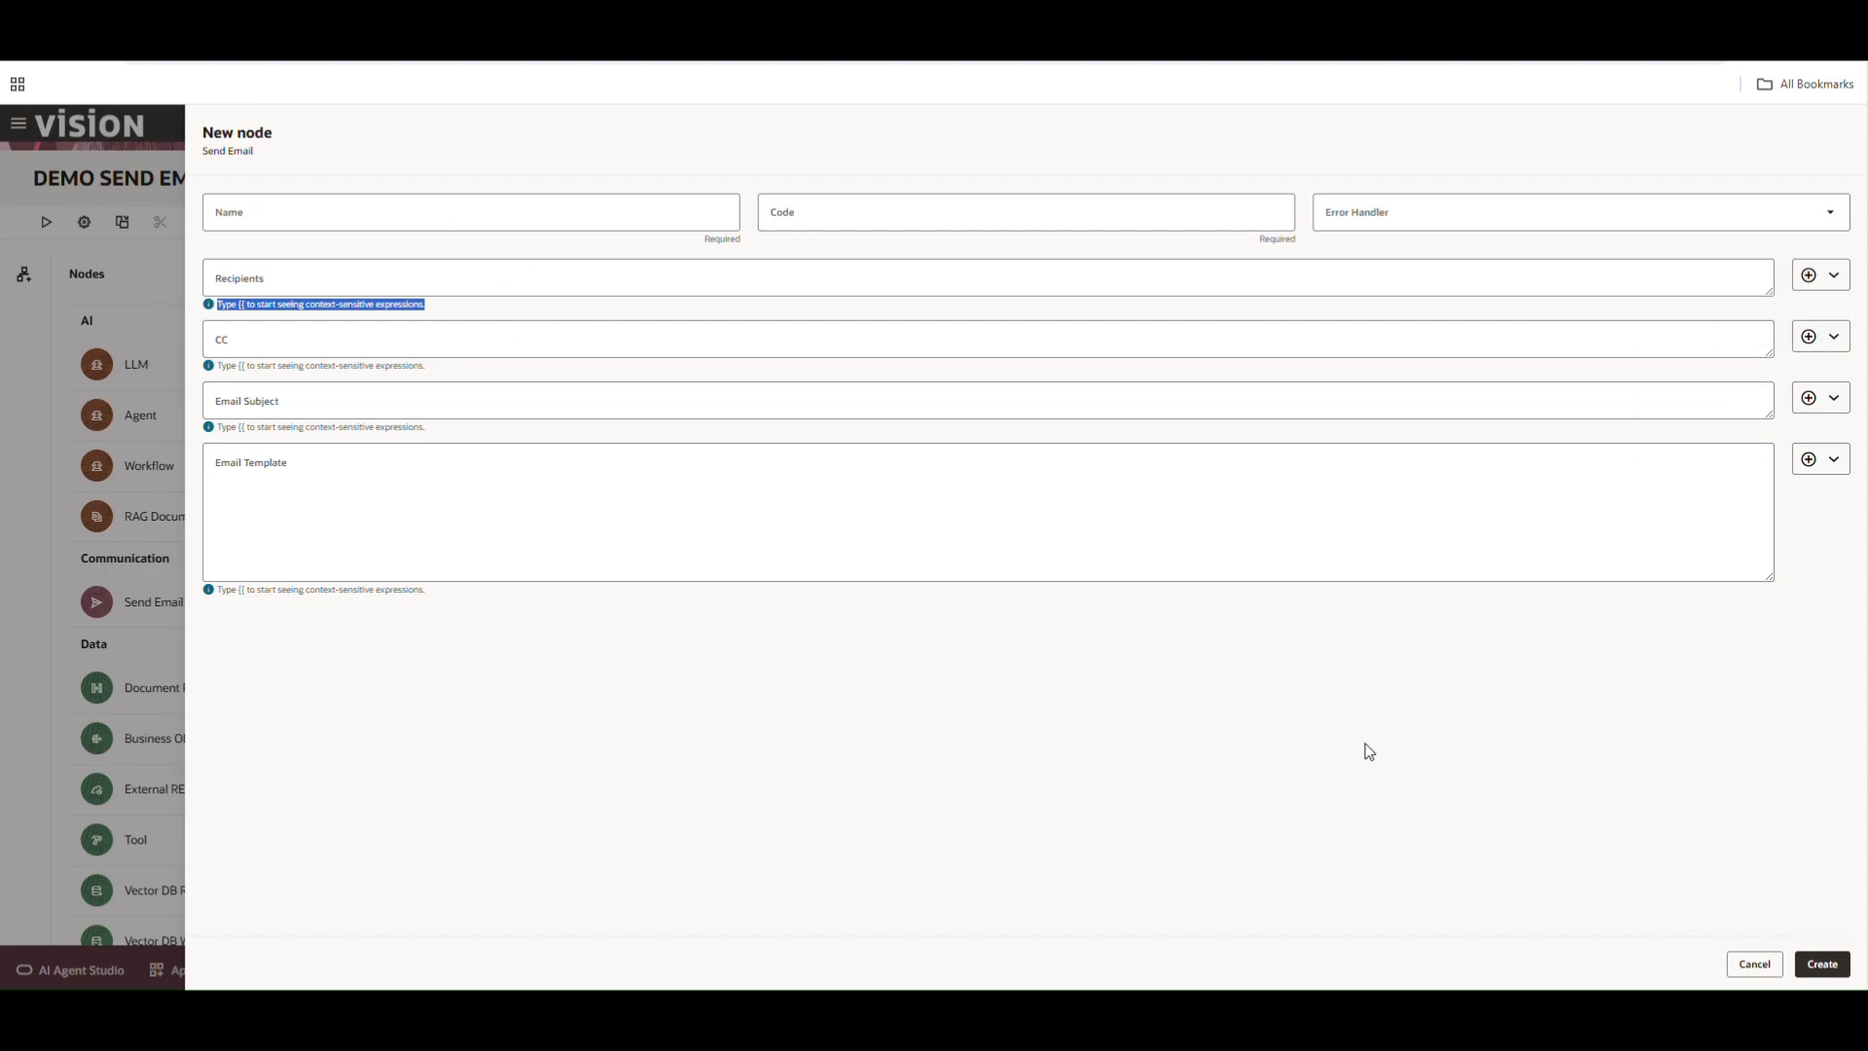
left_click(1755, 965)
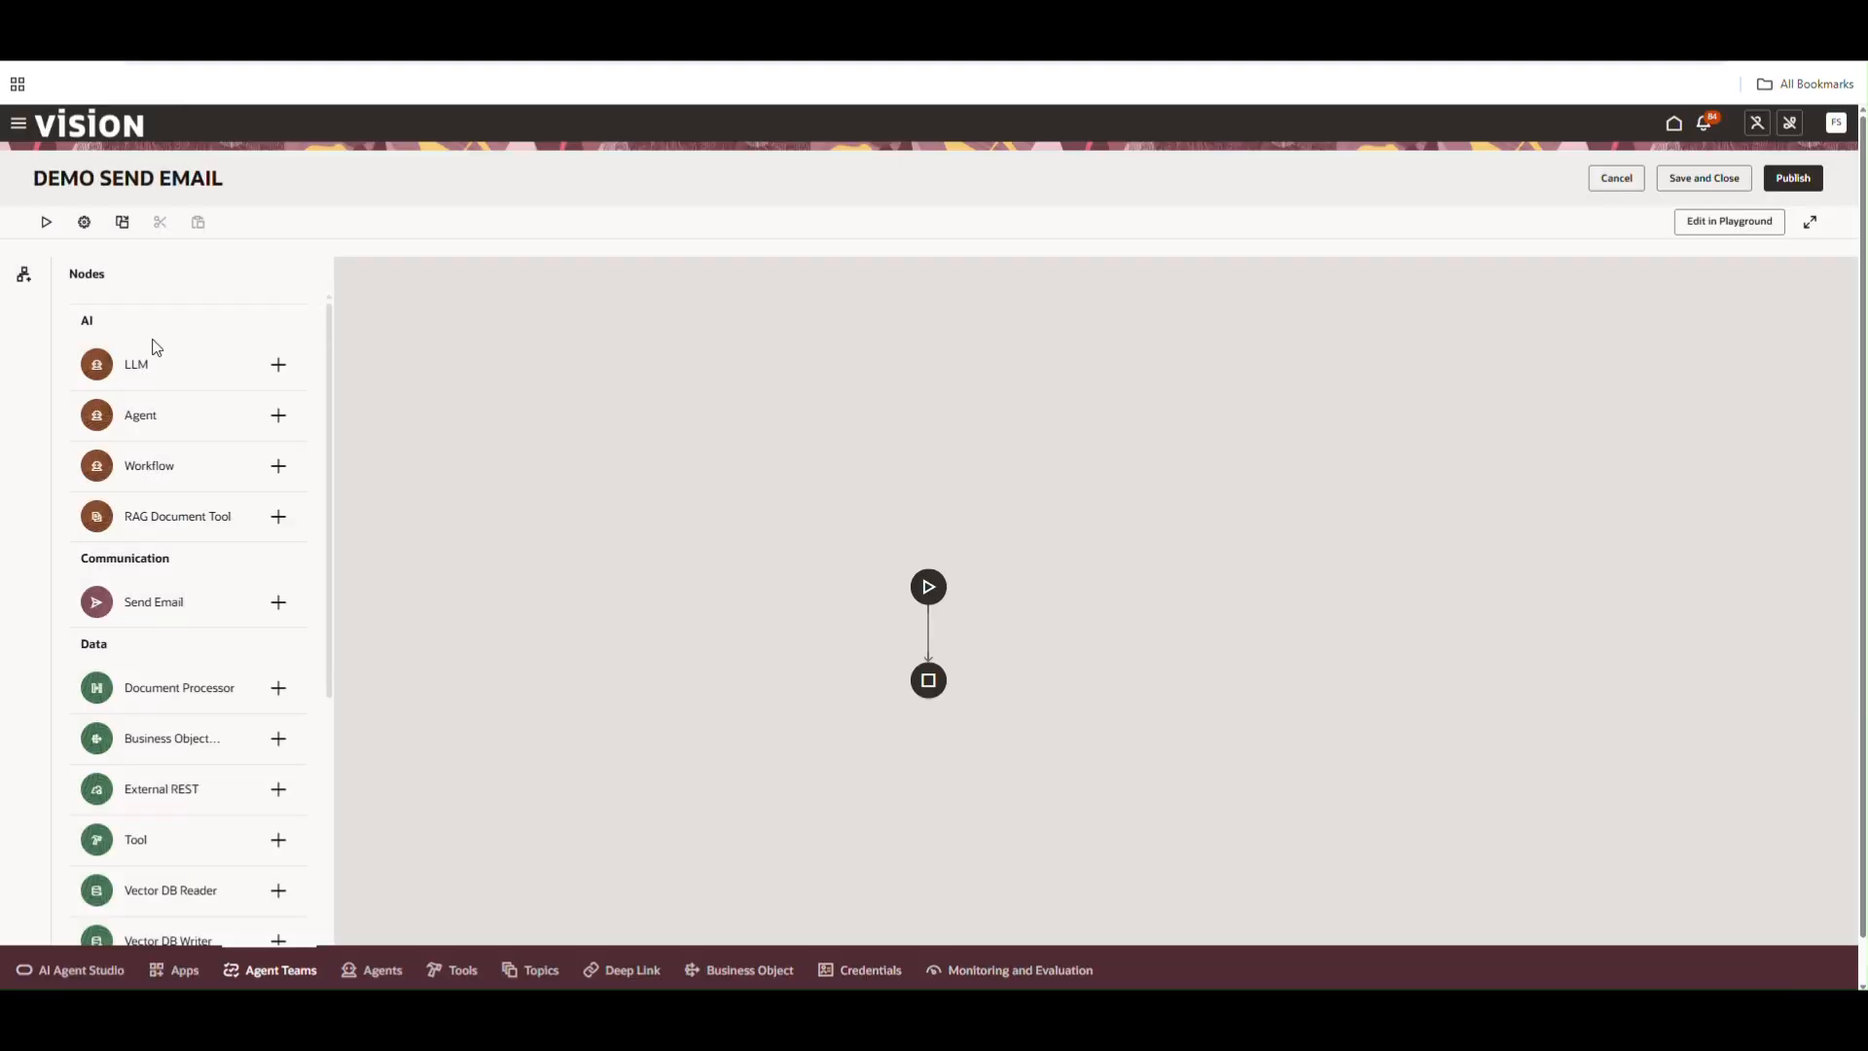
Add a team variable named EmailID in the team's variable settings
left_click(84, 222)
left_click(1694, 195)
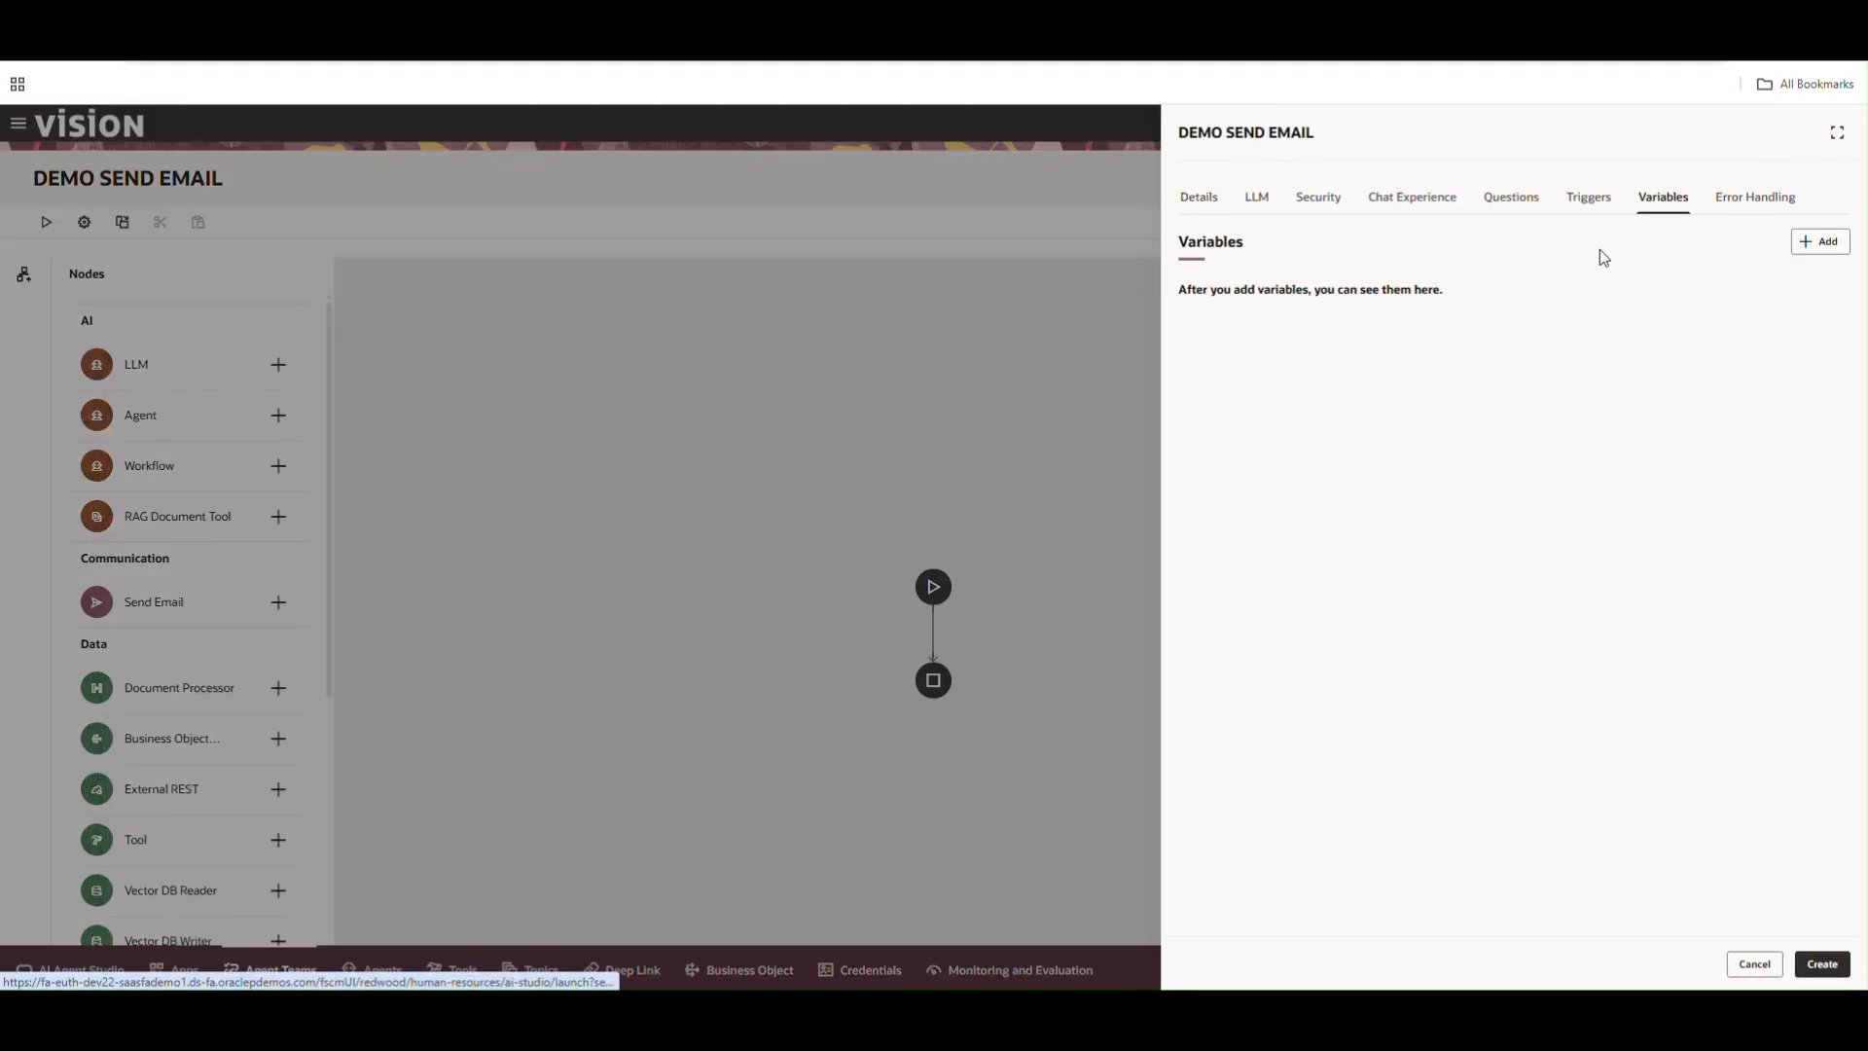
left_click(1818, 240)
left_click(1262, 314)
type("Email ID")
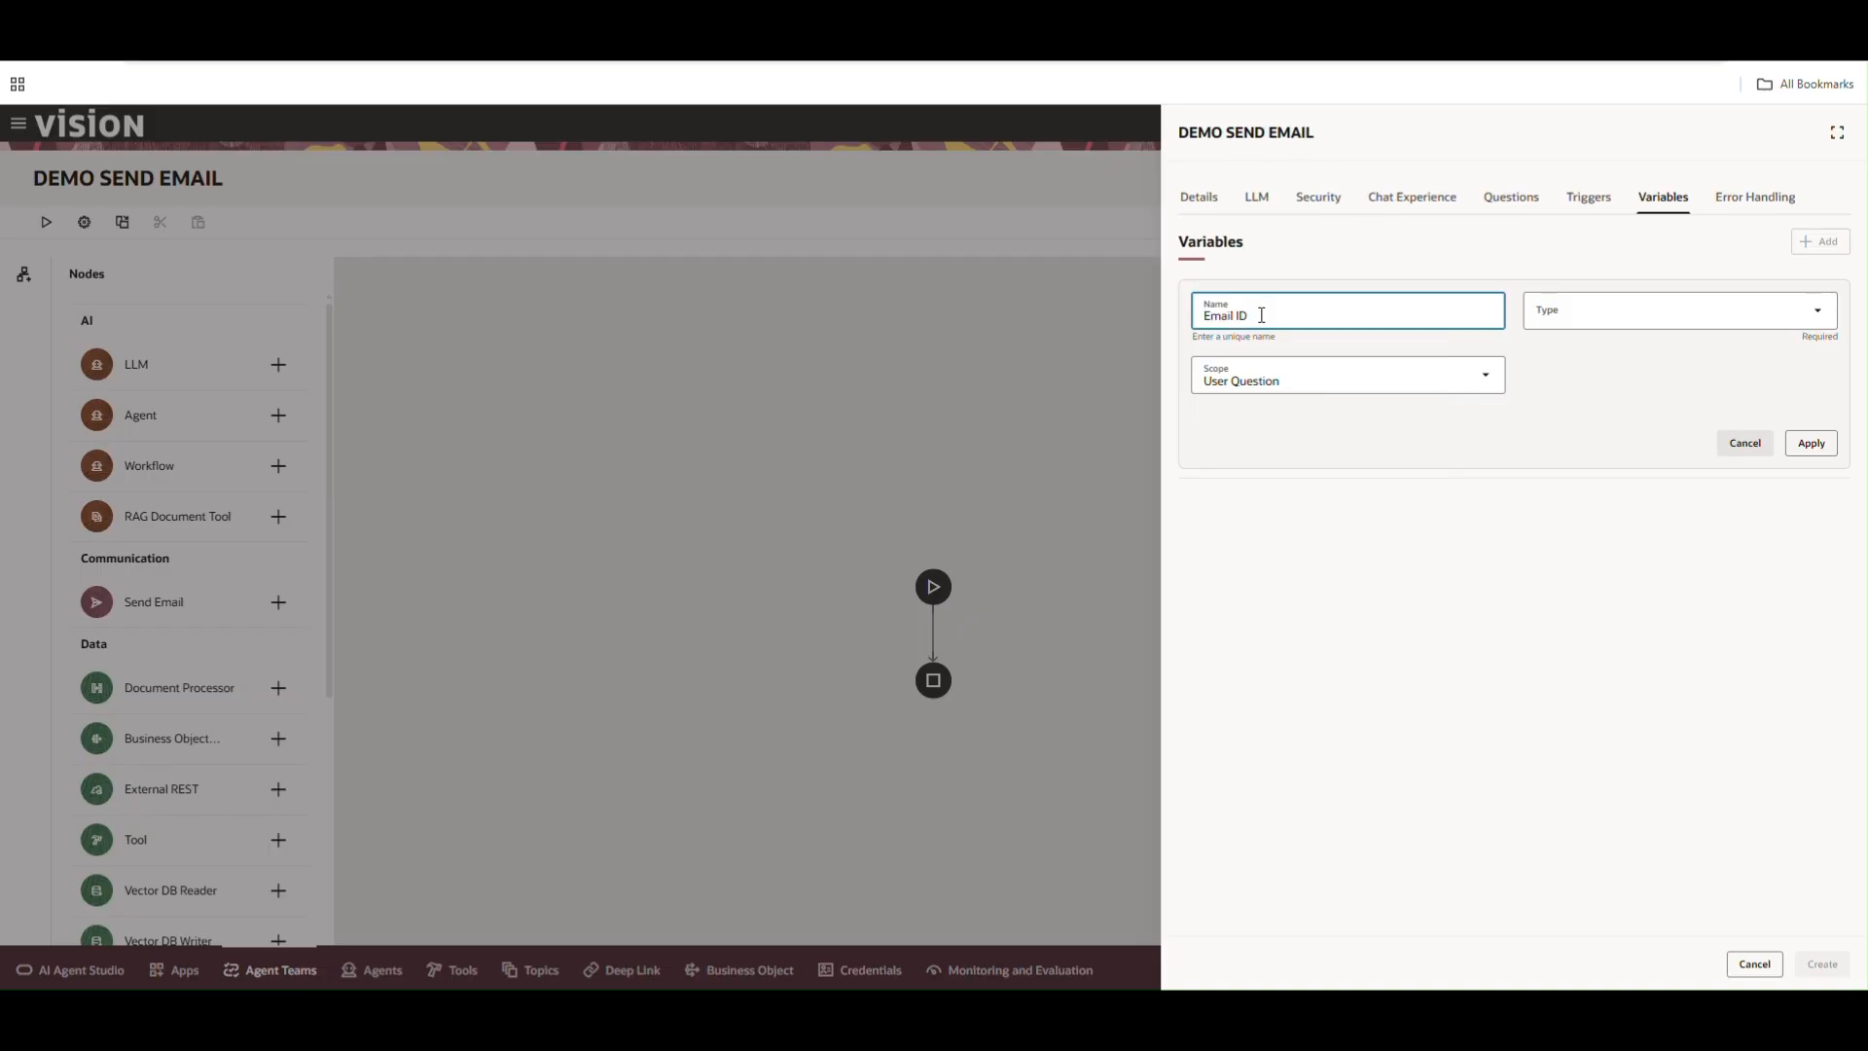
left_click(1238, 314)
key("BackSpace")
Set the EmailID variable's type to String, apply it, and save the team settings
left_click(1655, 311)
left_click(1567, 568)
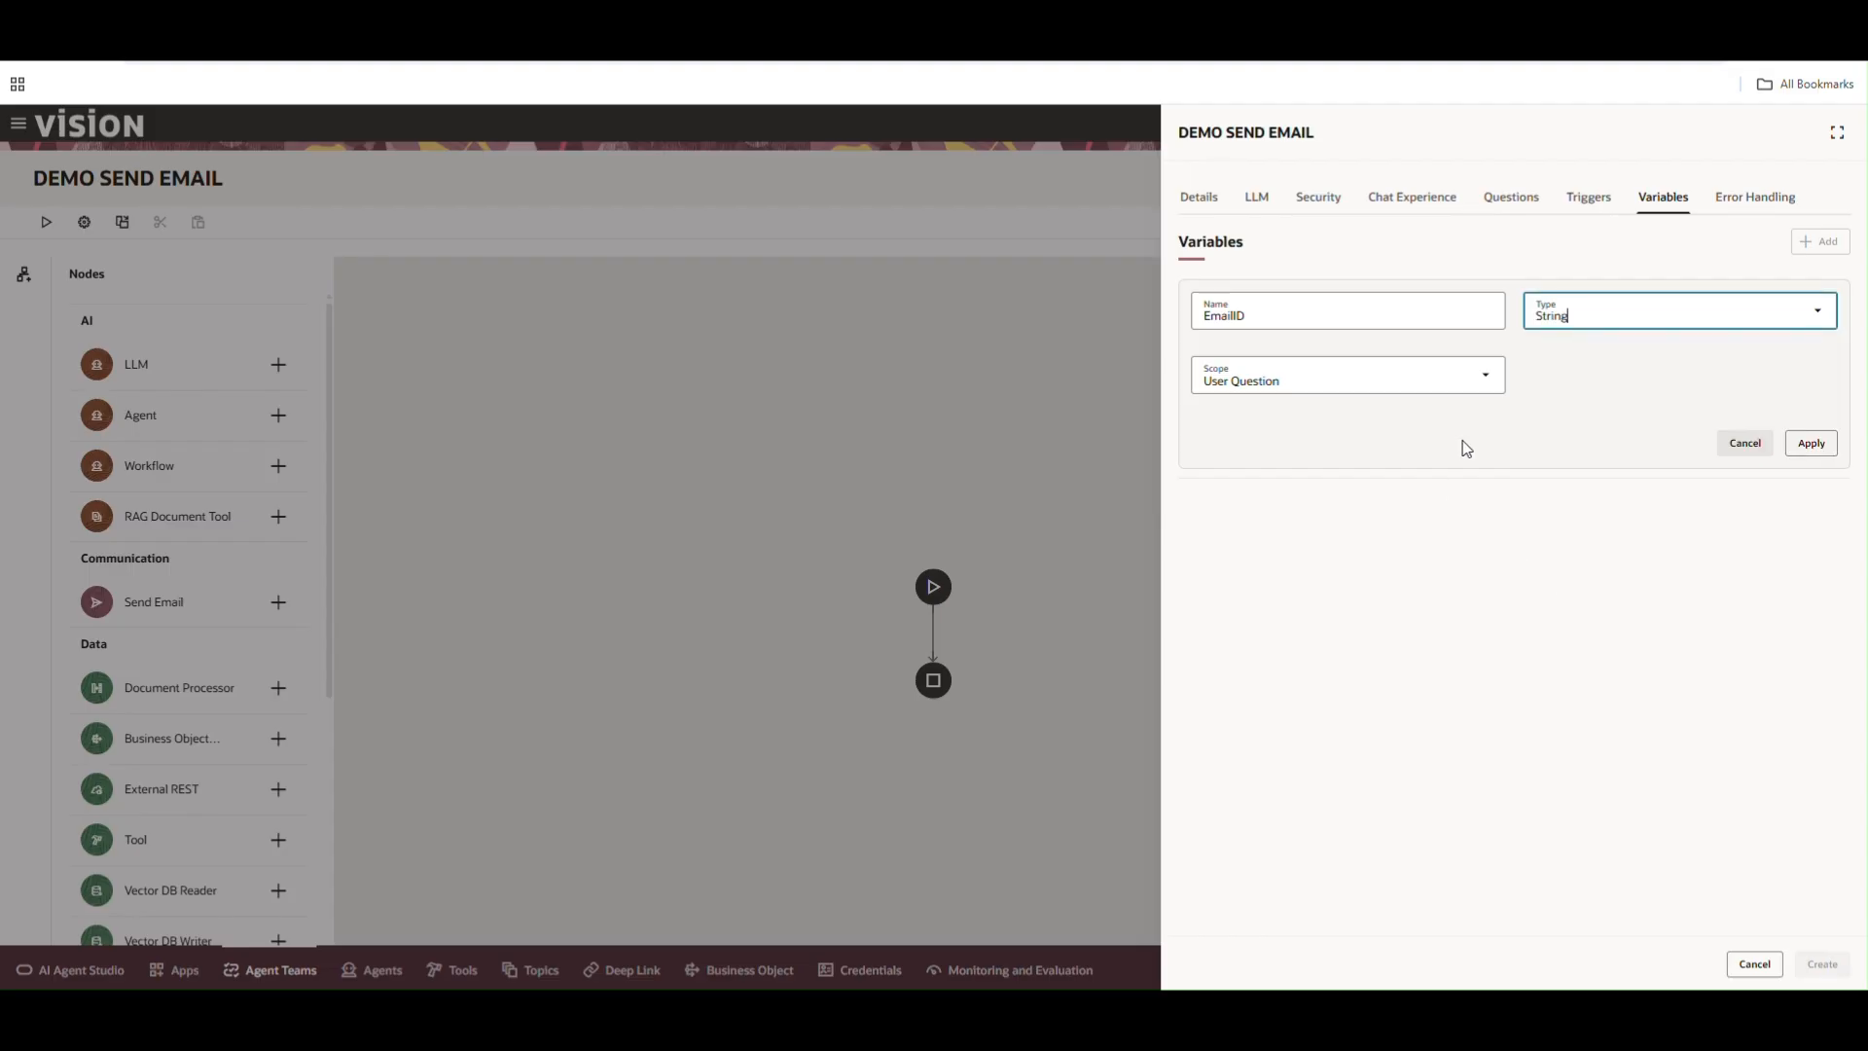
left_click(1812, 442)
left_click(1822, 965)
Add a Set Variables node named Set Initial Variable
scroll(184, 671, "down", 5)
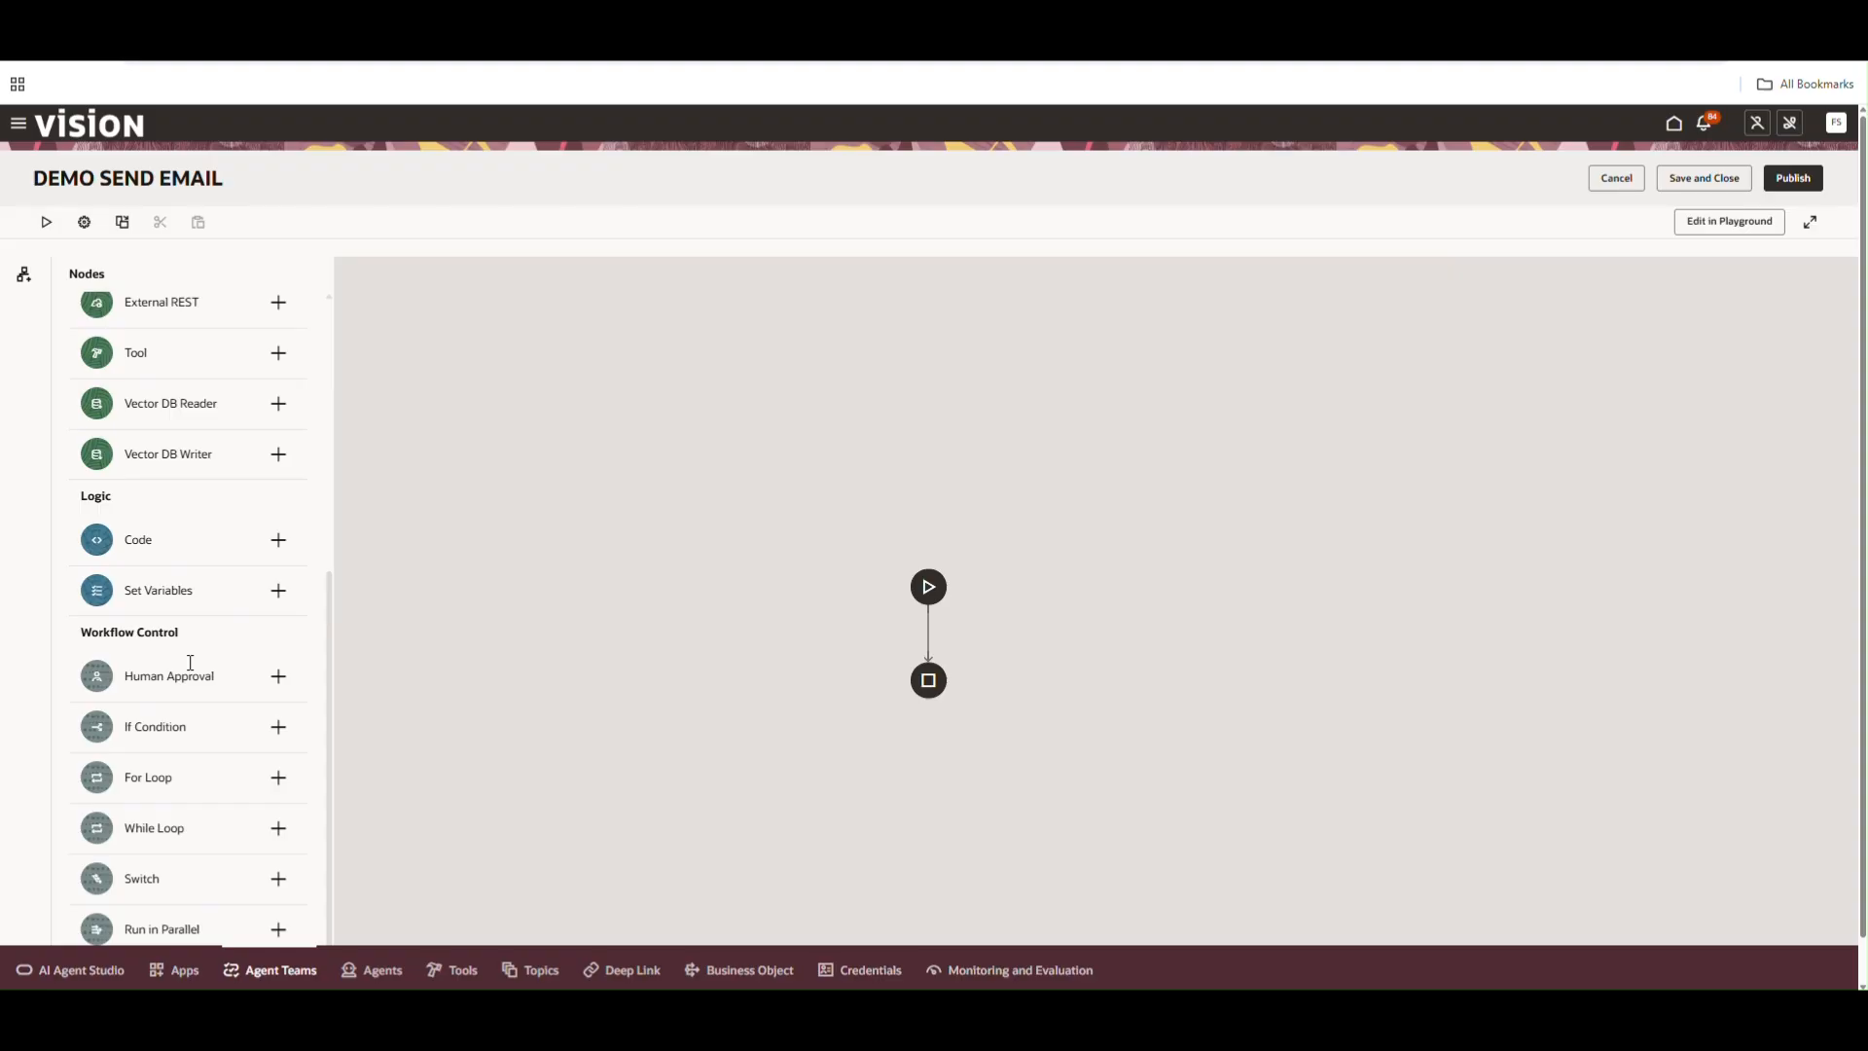
left_click(278, 590)
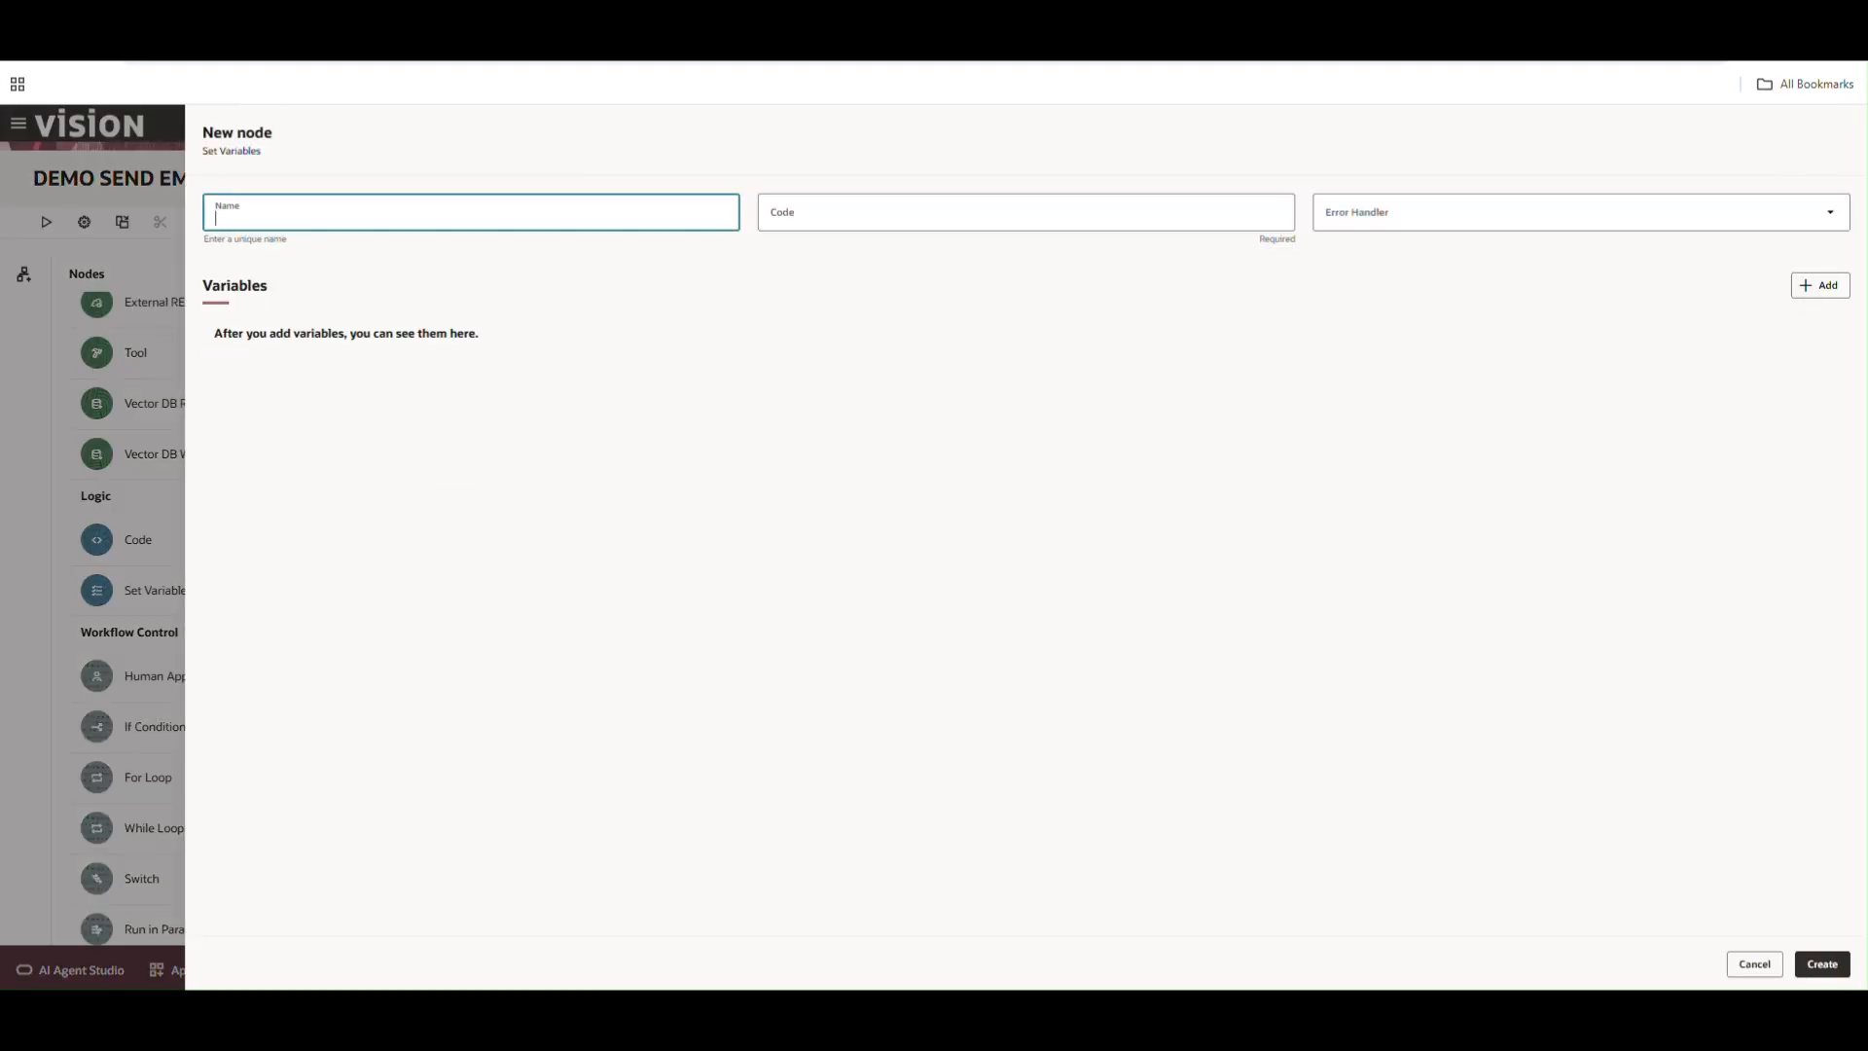
left_click(311, 223)
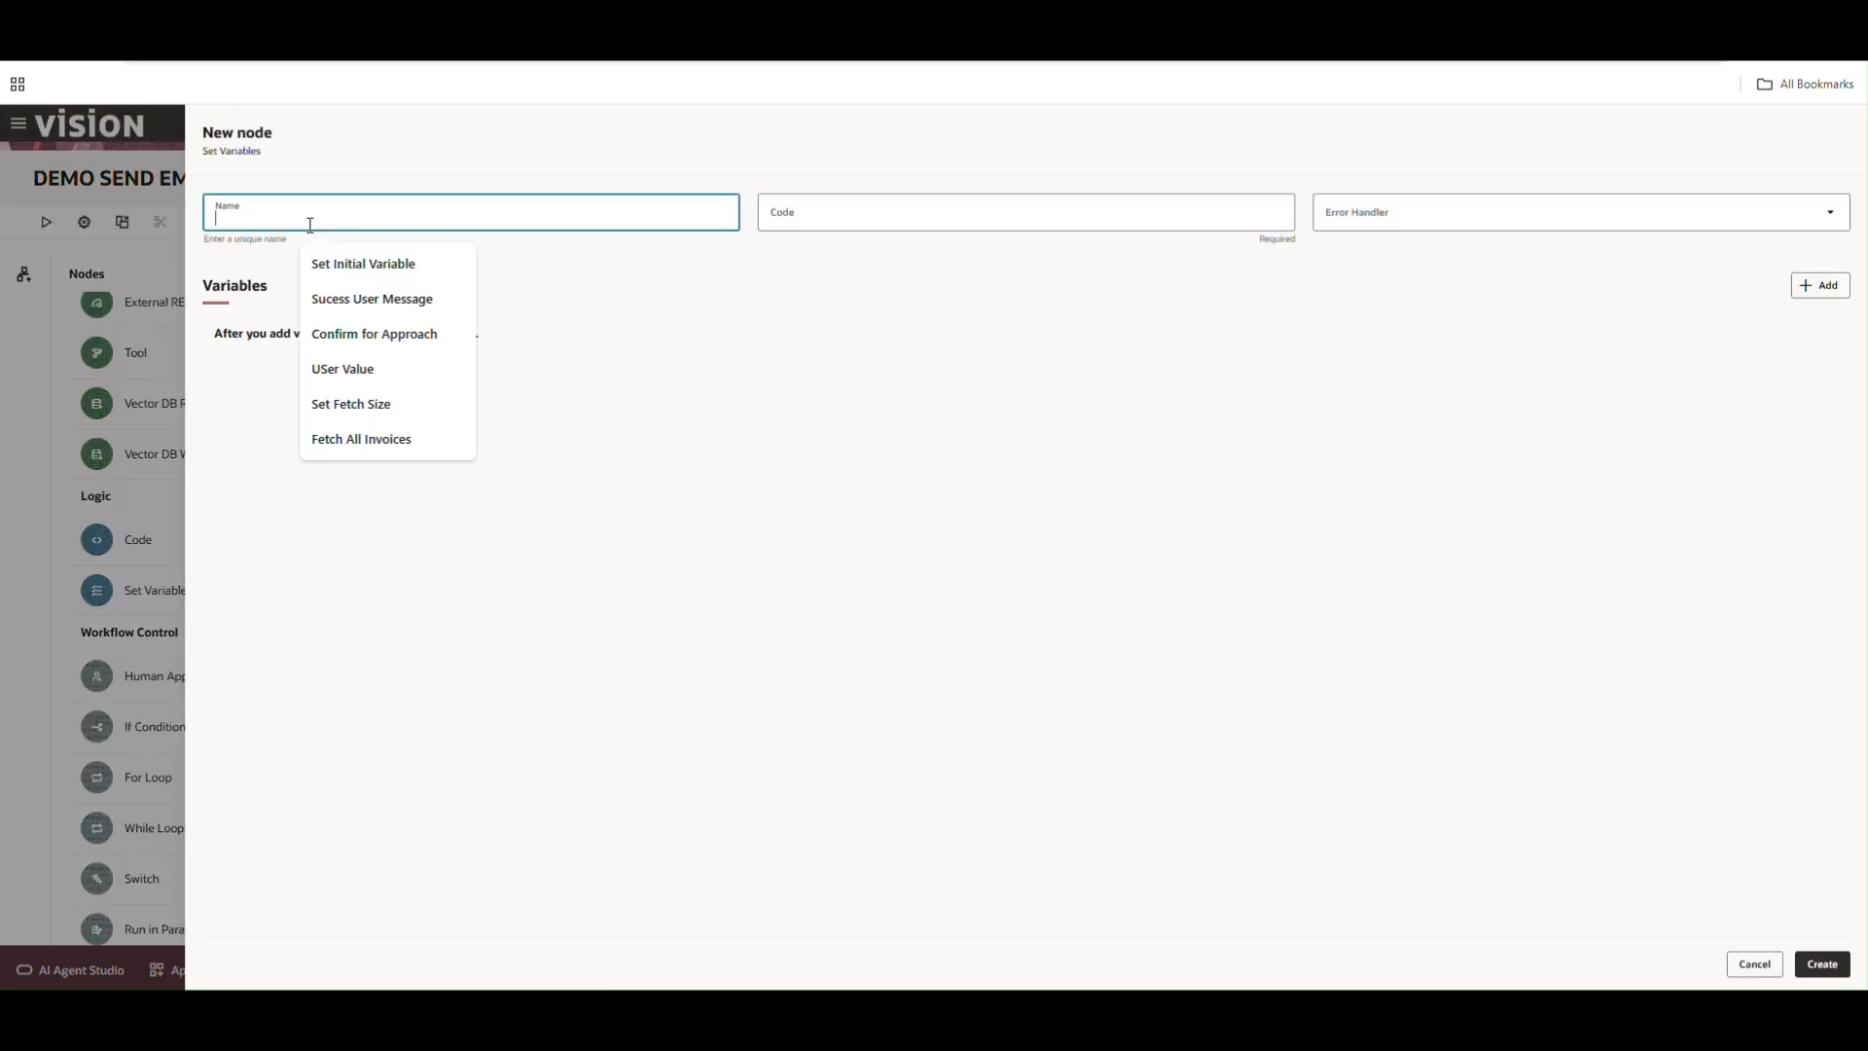
left_click(370, 280)
Assign a pasted recipient email value to the EmailID variable and create the node
left_click(1806, 288)
left_click(300, 352)
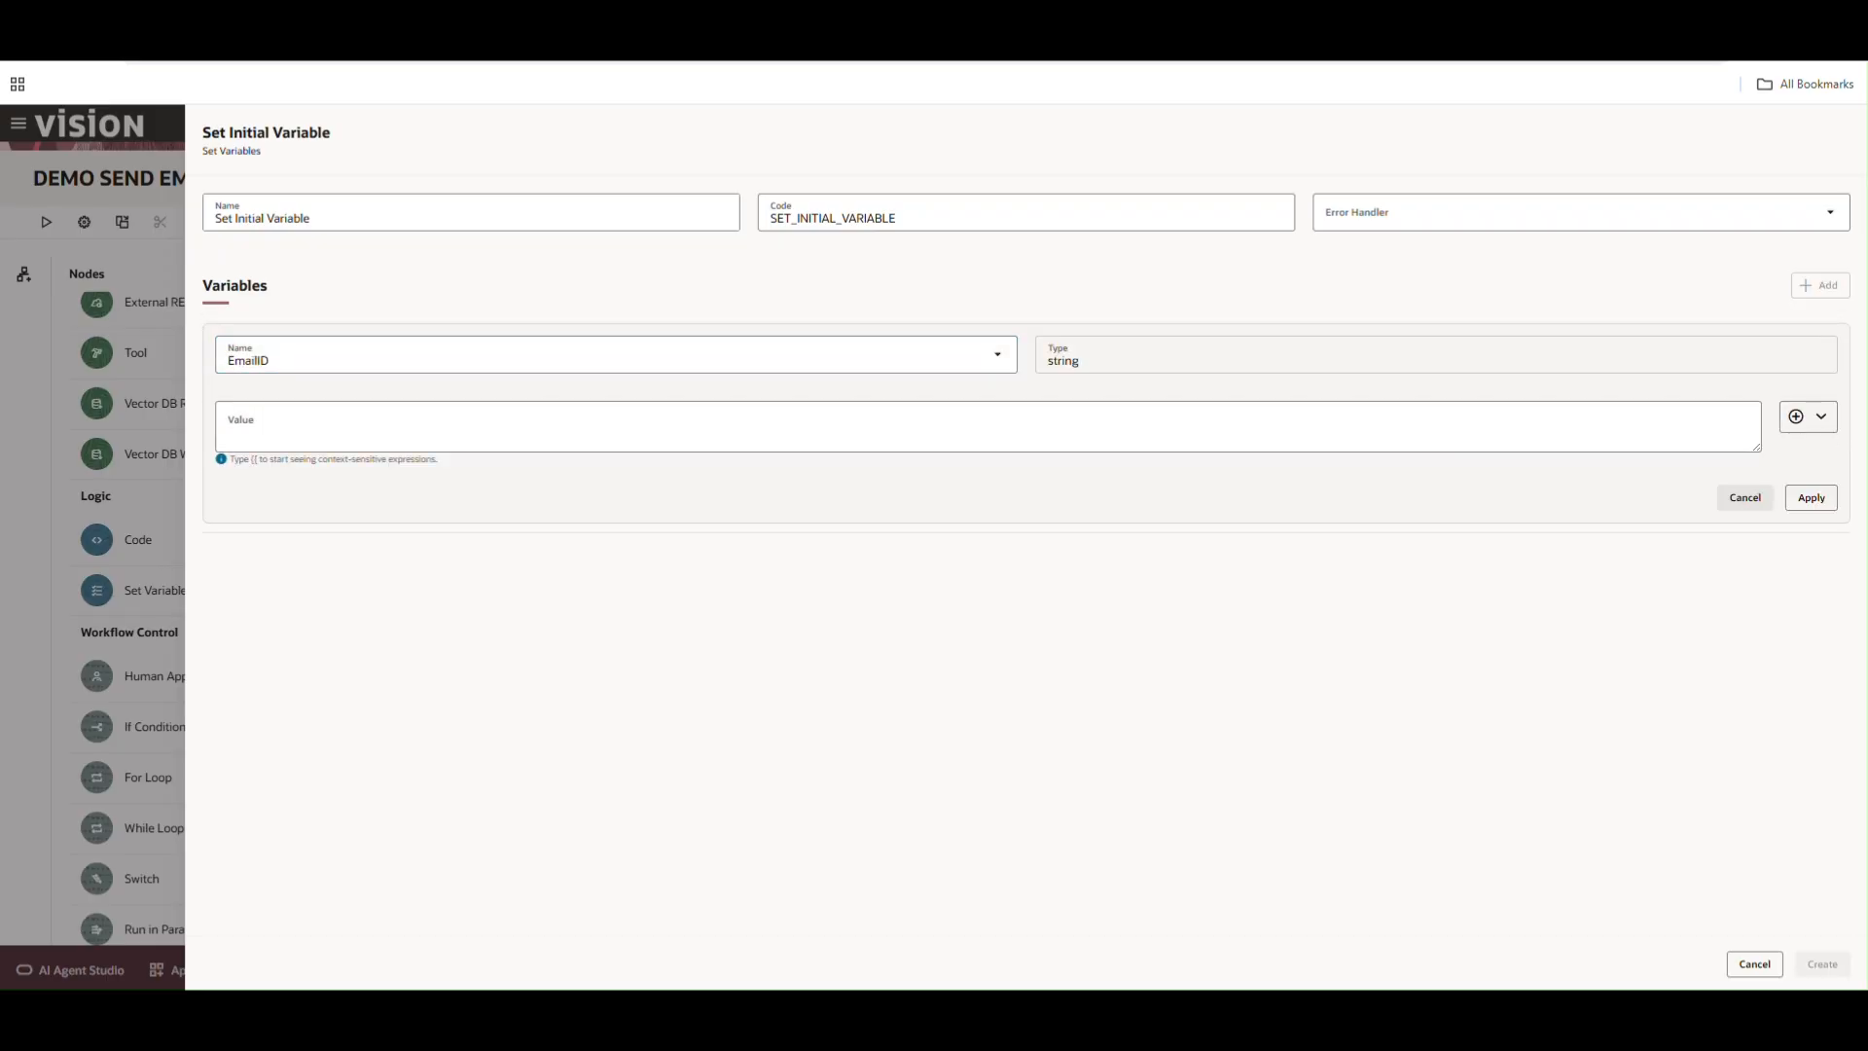
left_click(476, 430)
key("ctrl+v")
left_click(1810, 497)
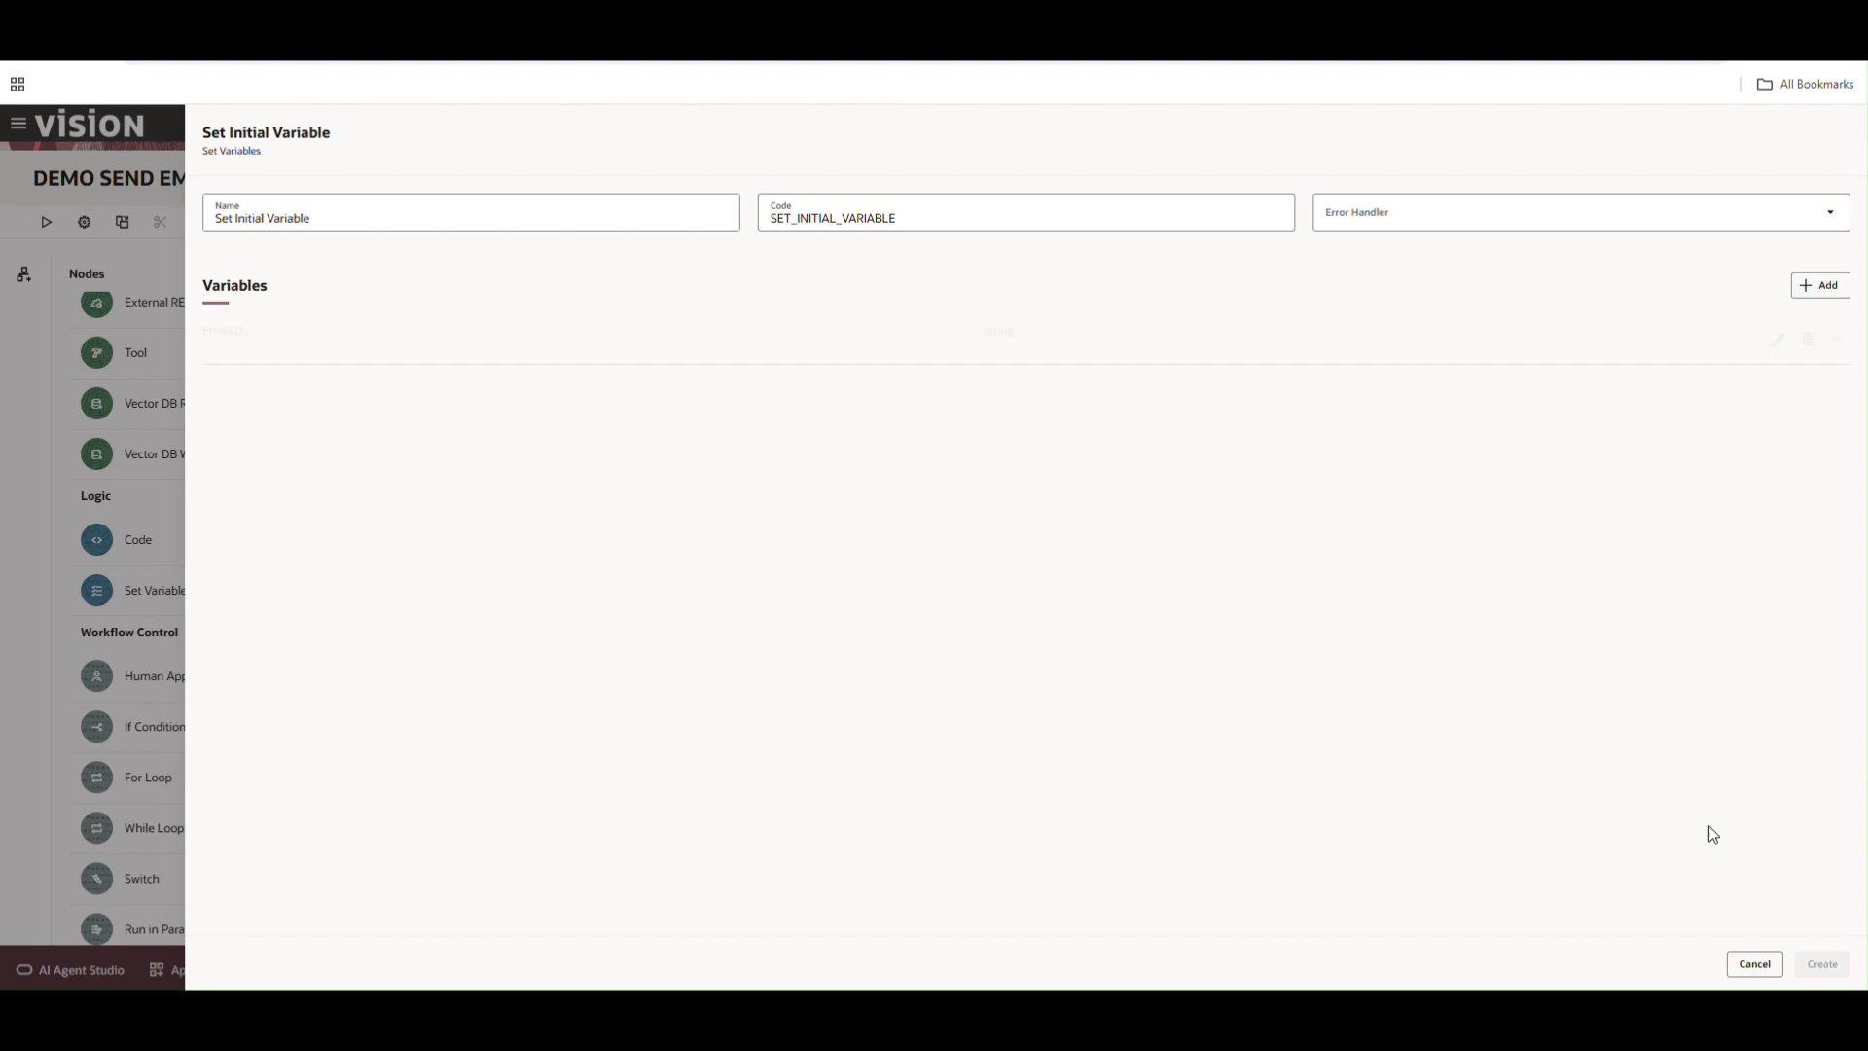
left_click(1823, 963)
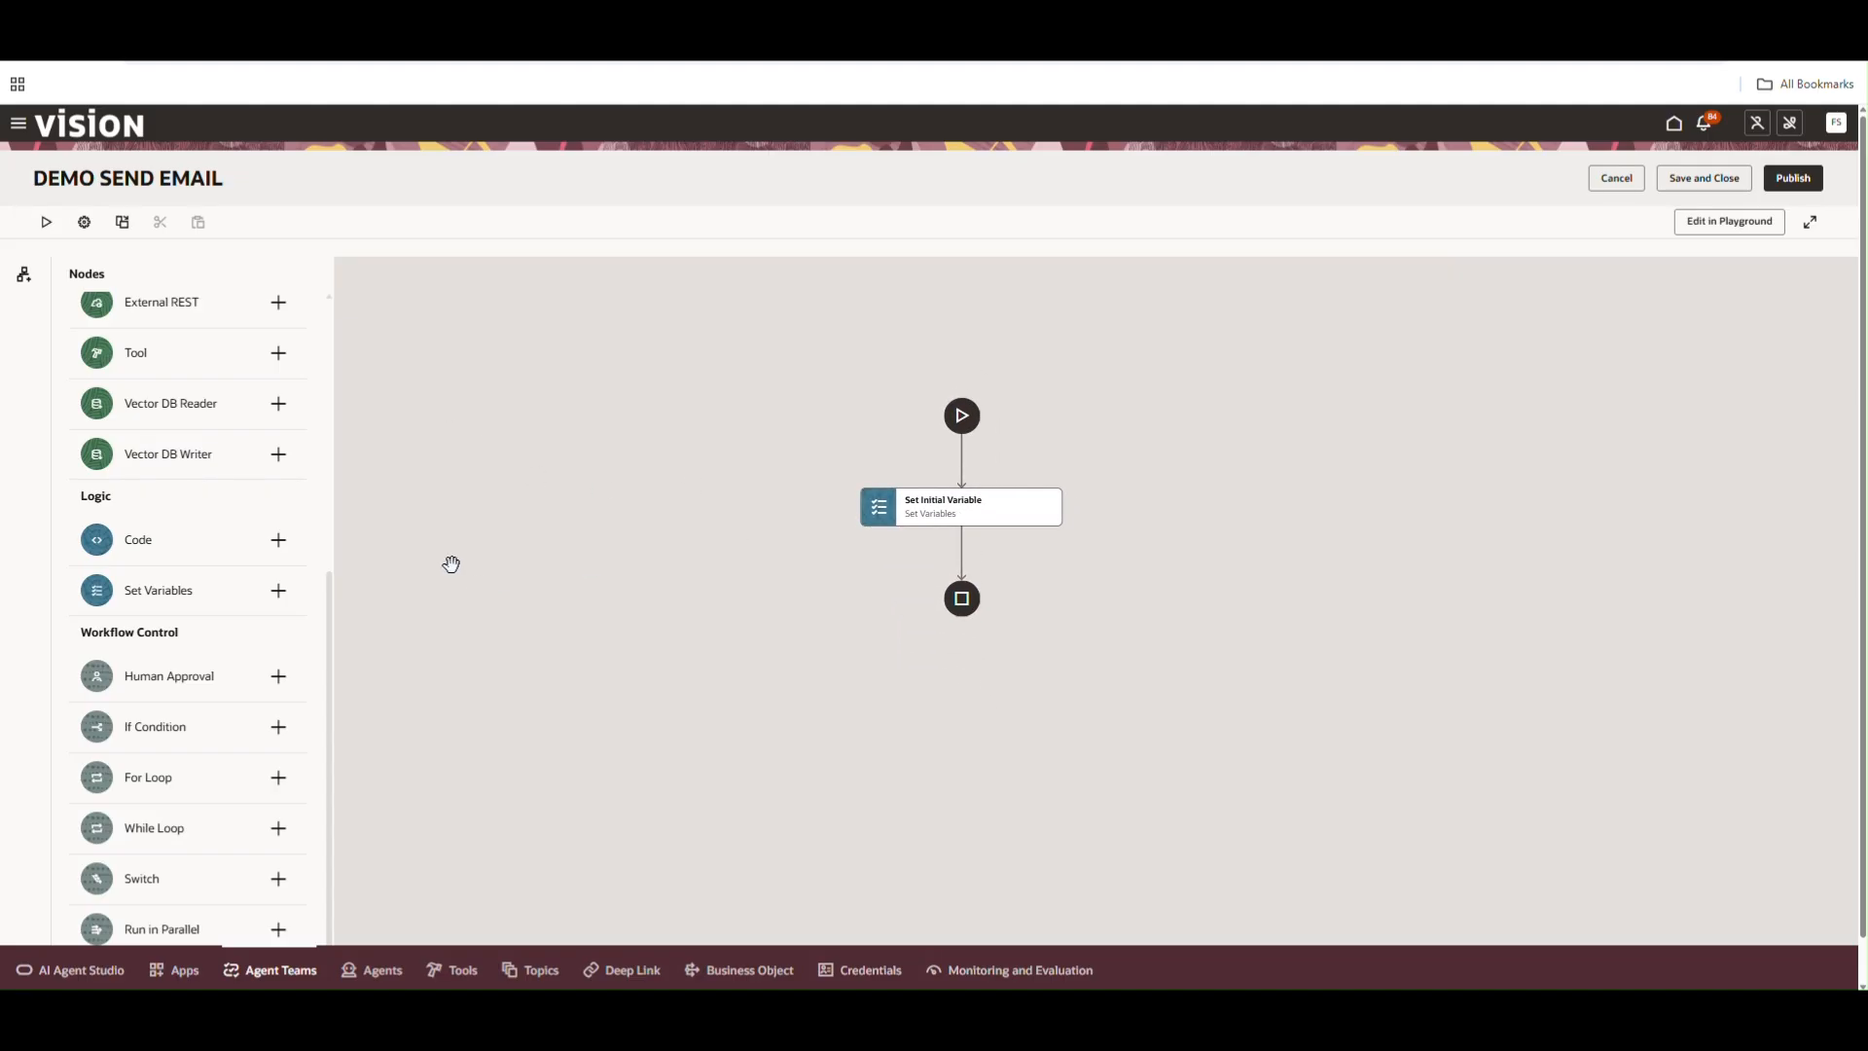
Add a Send Email node after it named Send Email
scroll(219, 583, "up", 5)
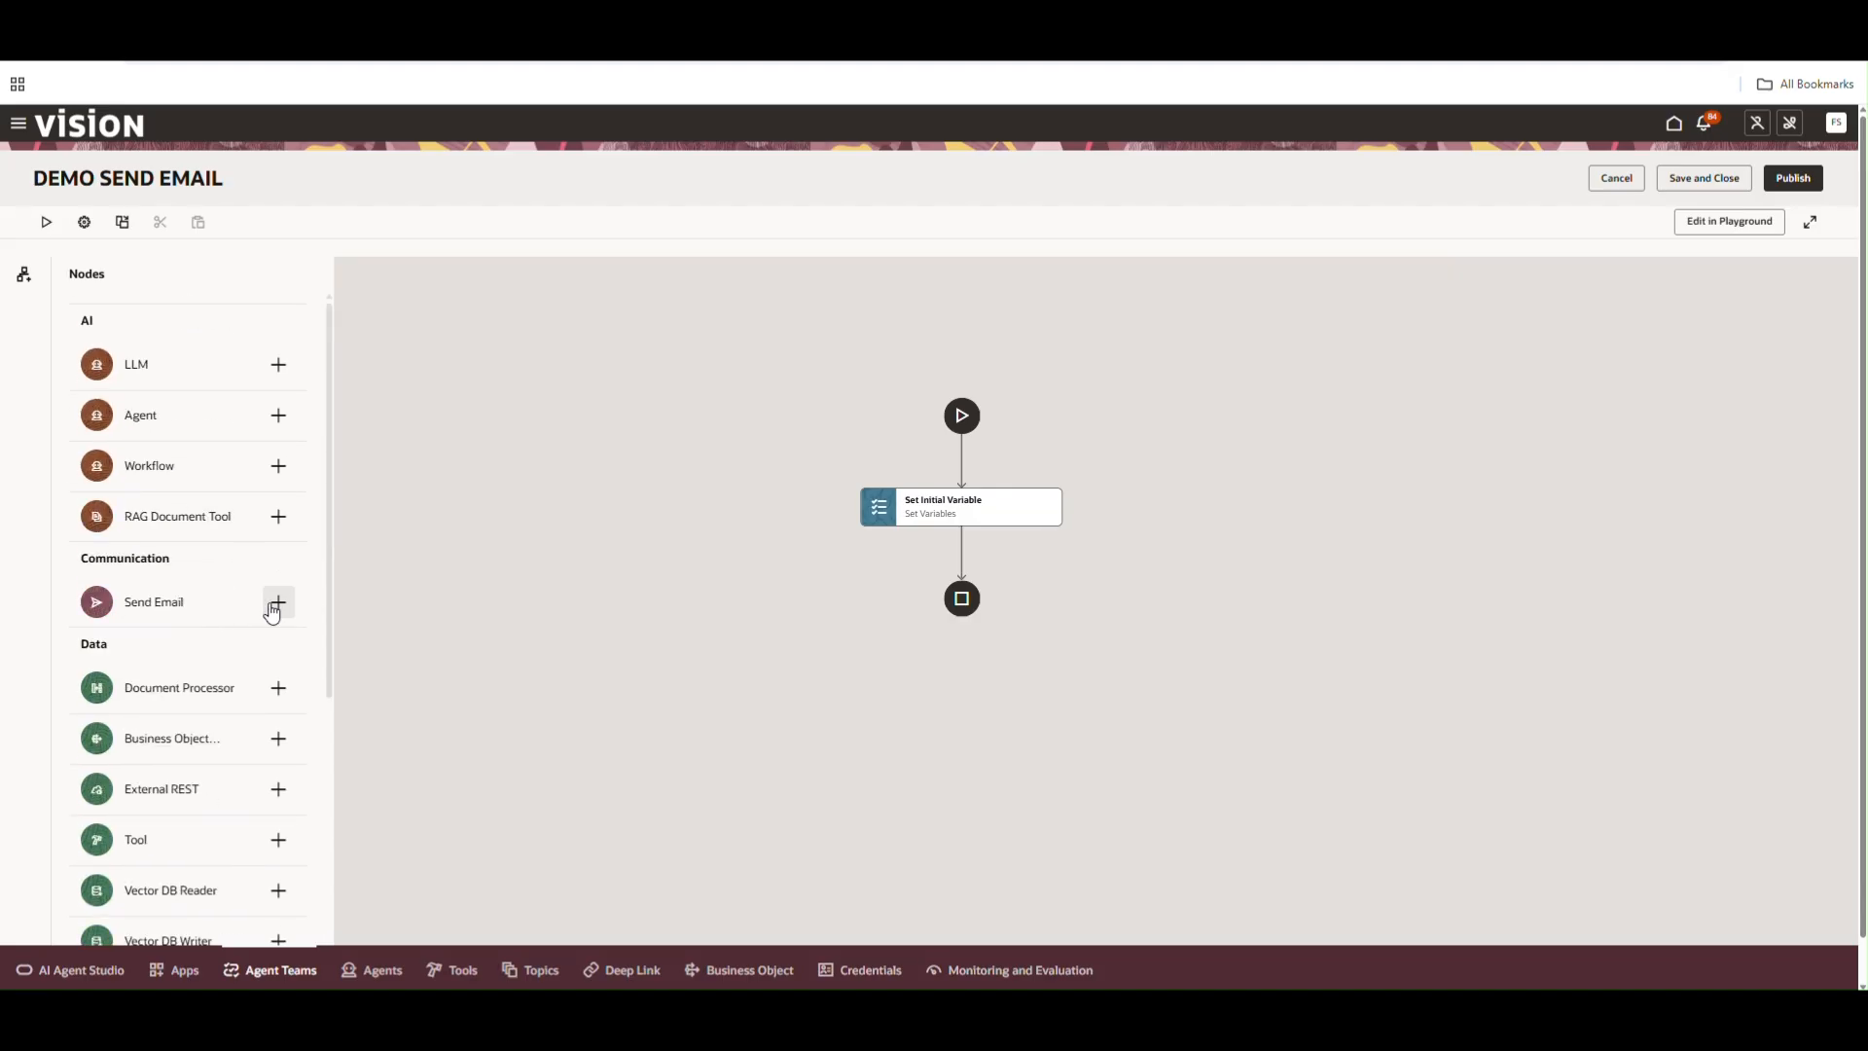
left_click(278, 603)
left_click(331, 218)
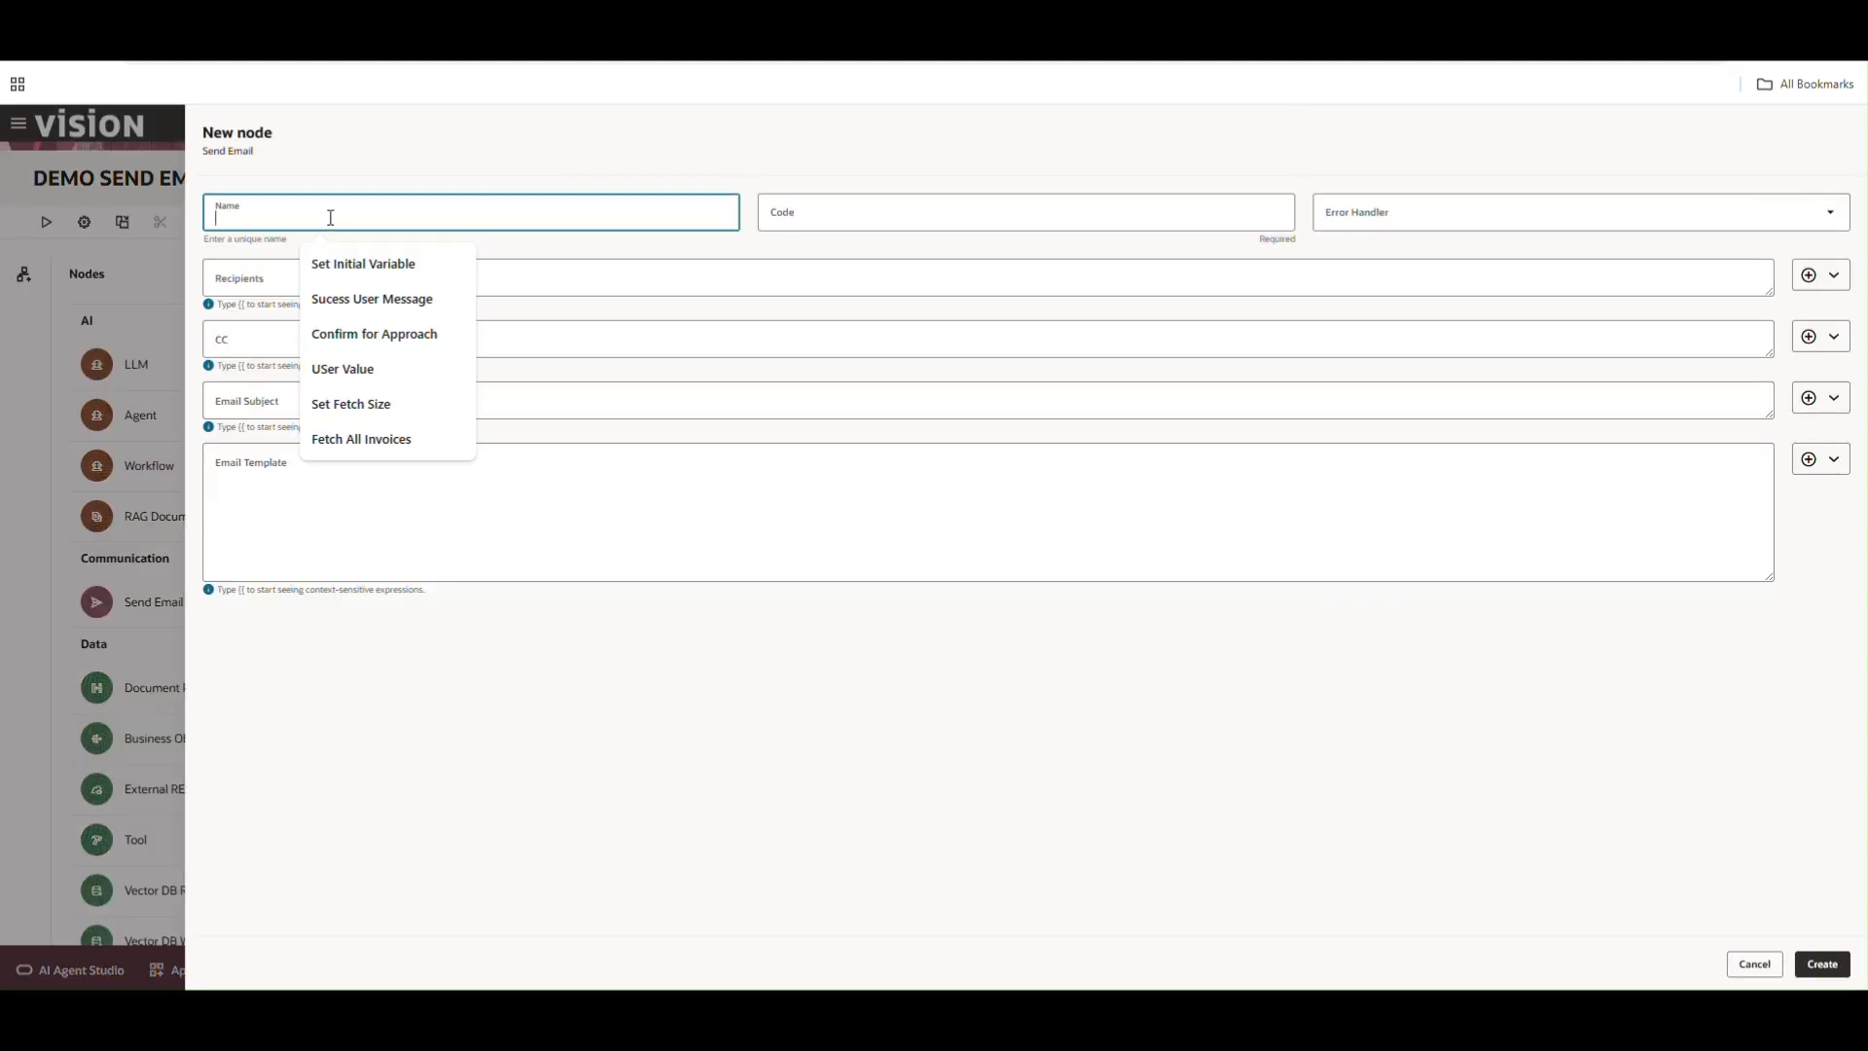
type("Send Email")
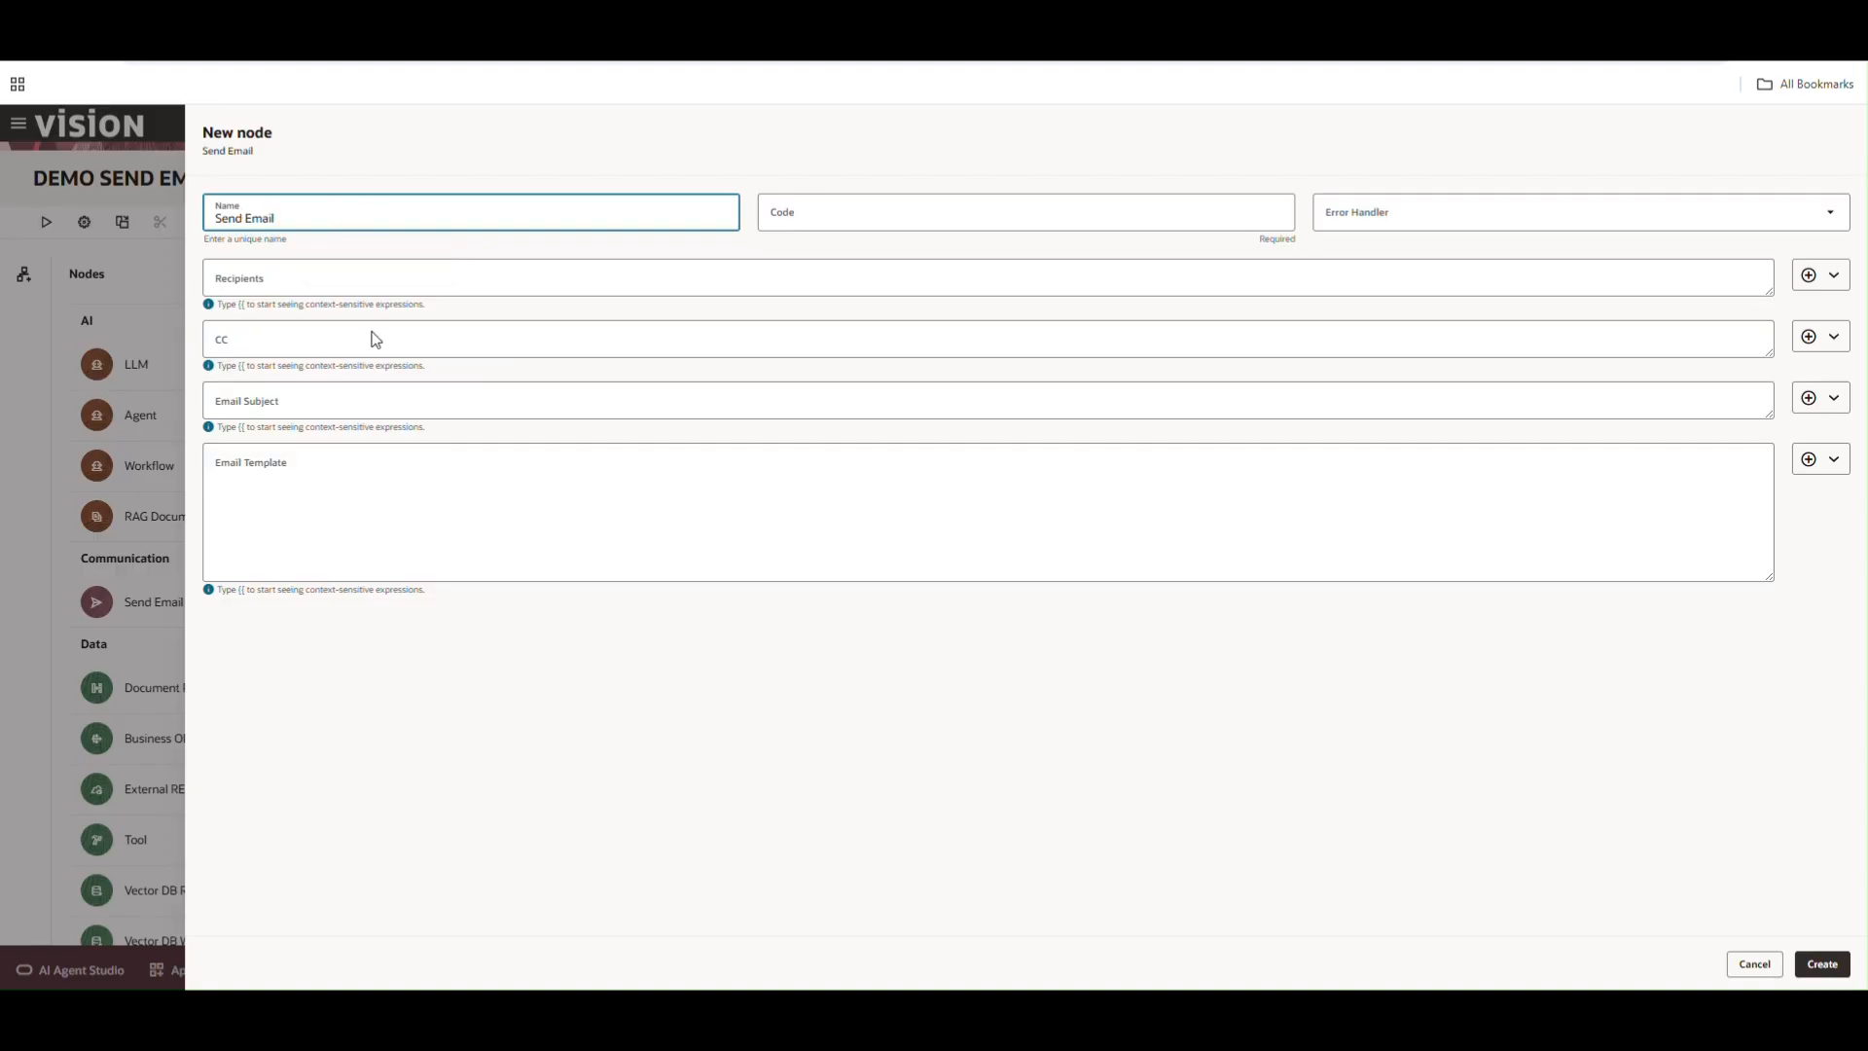
left_click(364, 283)
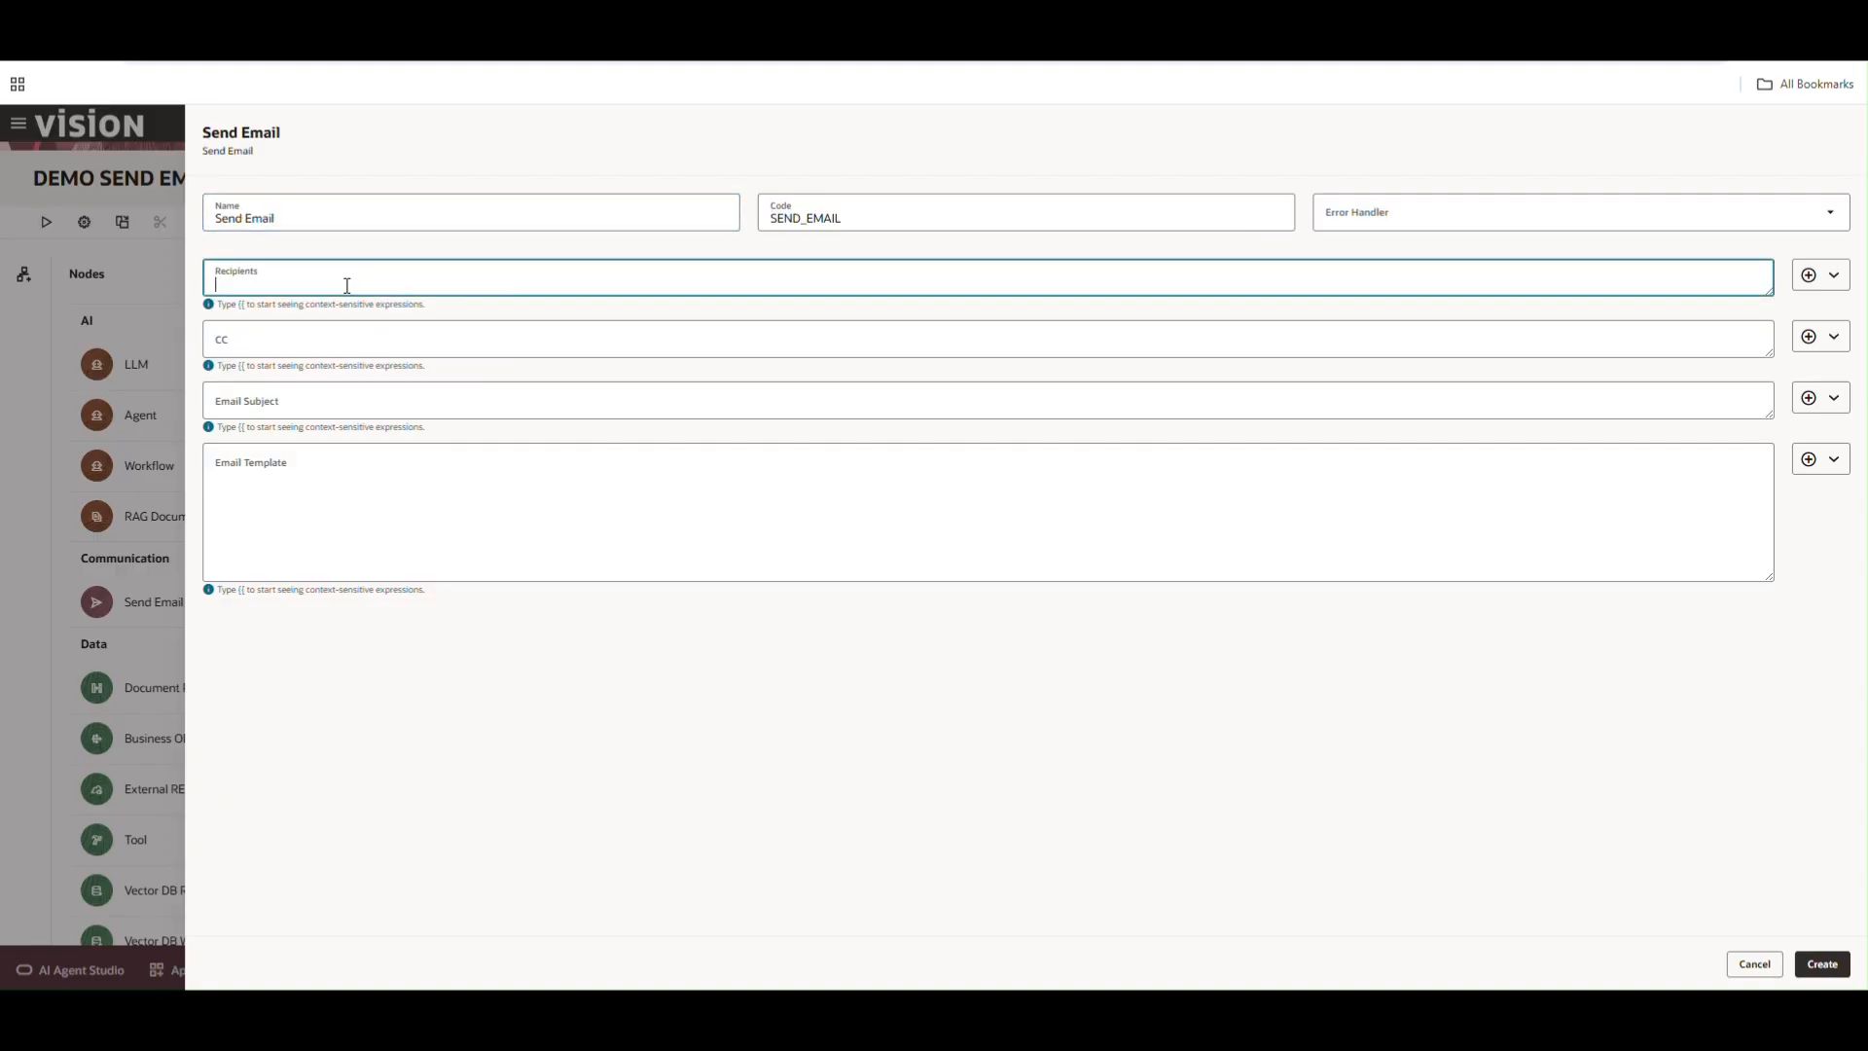
Set the Recipients field to the EmailID context variable expression {{$context.$variables.EmailID}}
type("apal")
key("BackSpace")
key("BackSpace")
key("BackSpace")
key("BackSpace")
left_click(1810, 277)
mouse_move(1785, 318)
mouse_move(1693, 467)
left_click(1778, 459)
left_click_drag(417, 283, 206, 287)
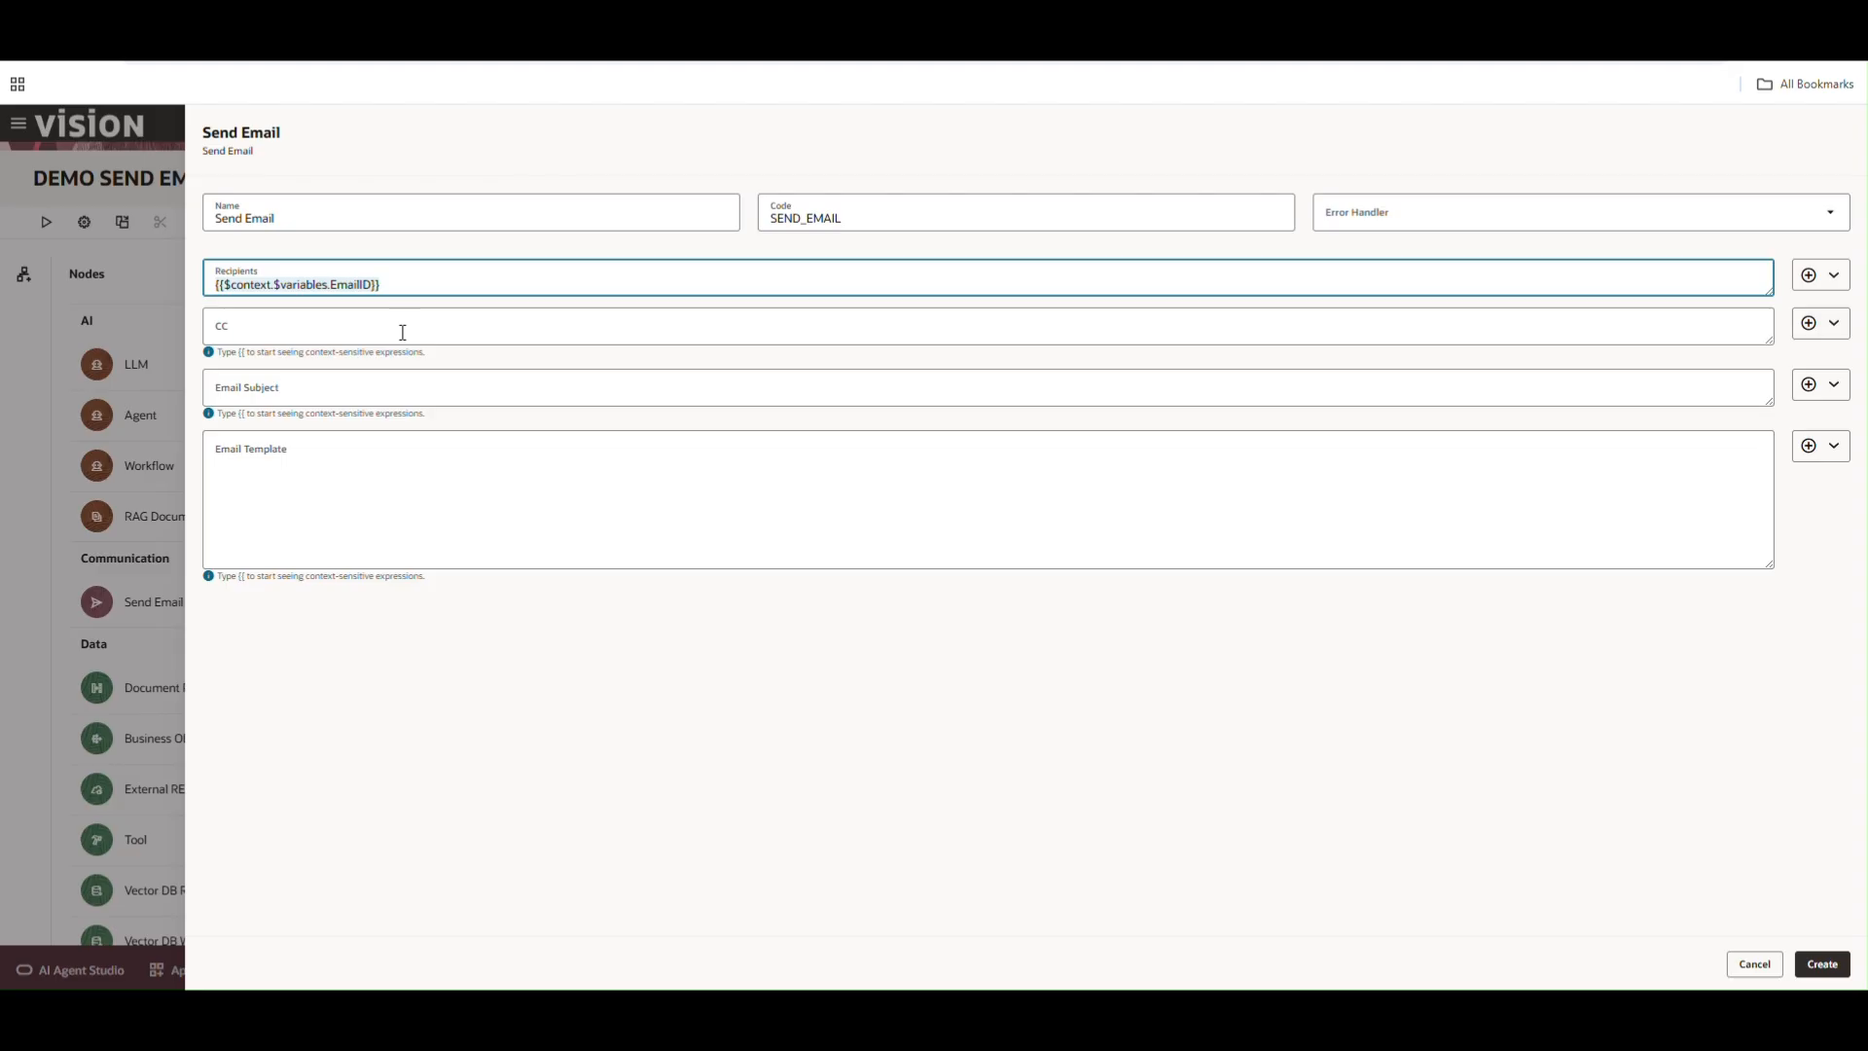
left_click(1829, 277)
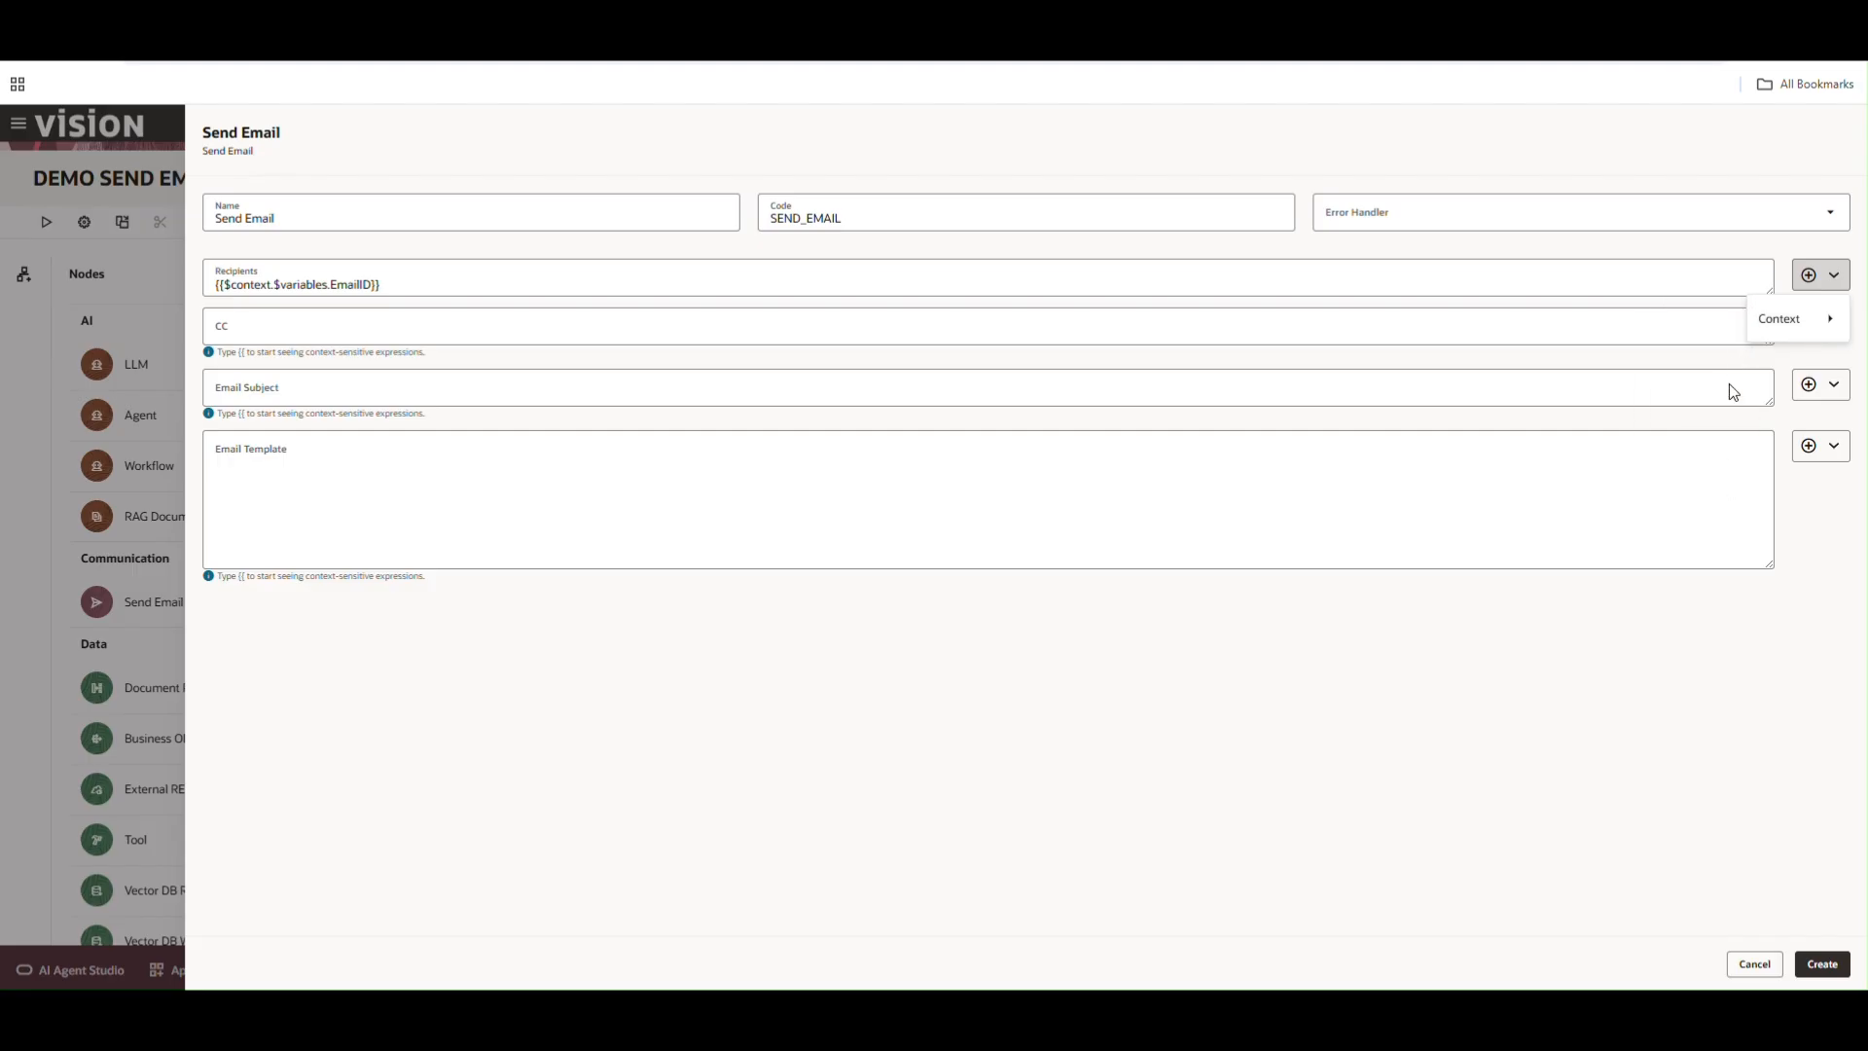
mouse_move(1767, 340)
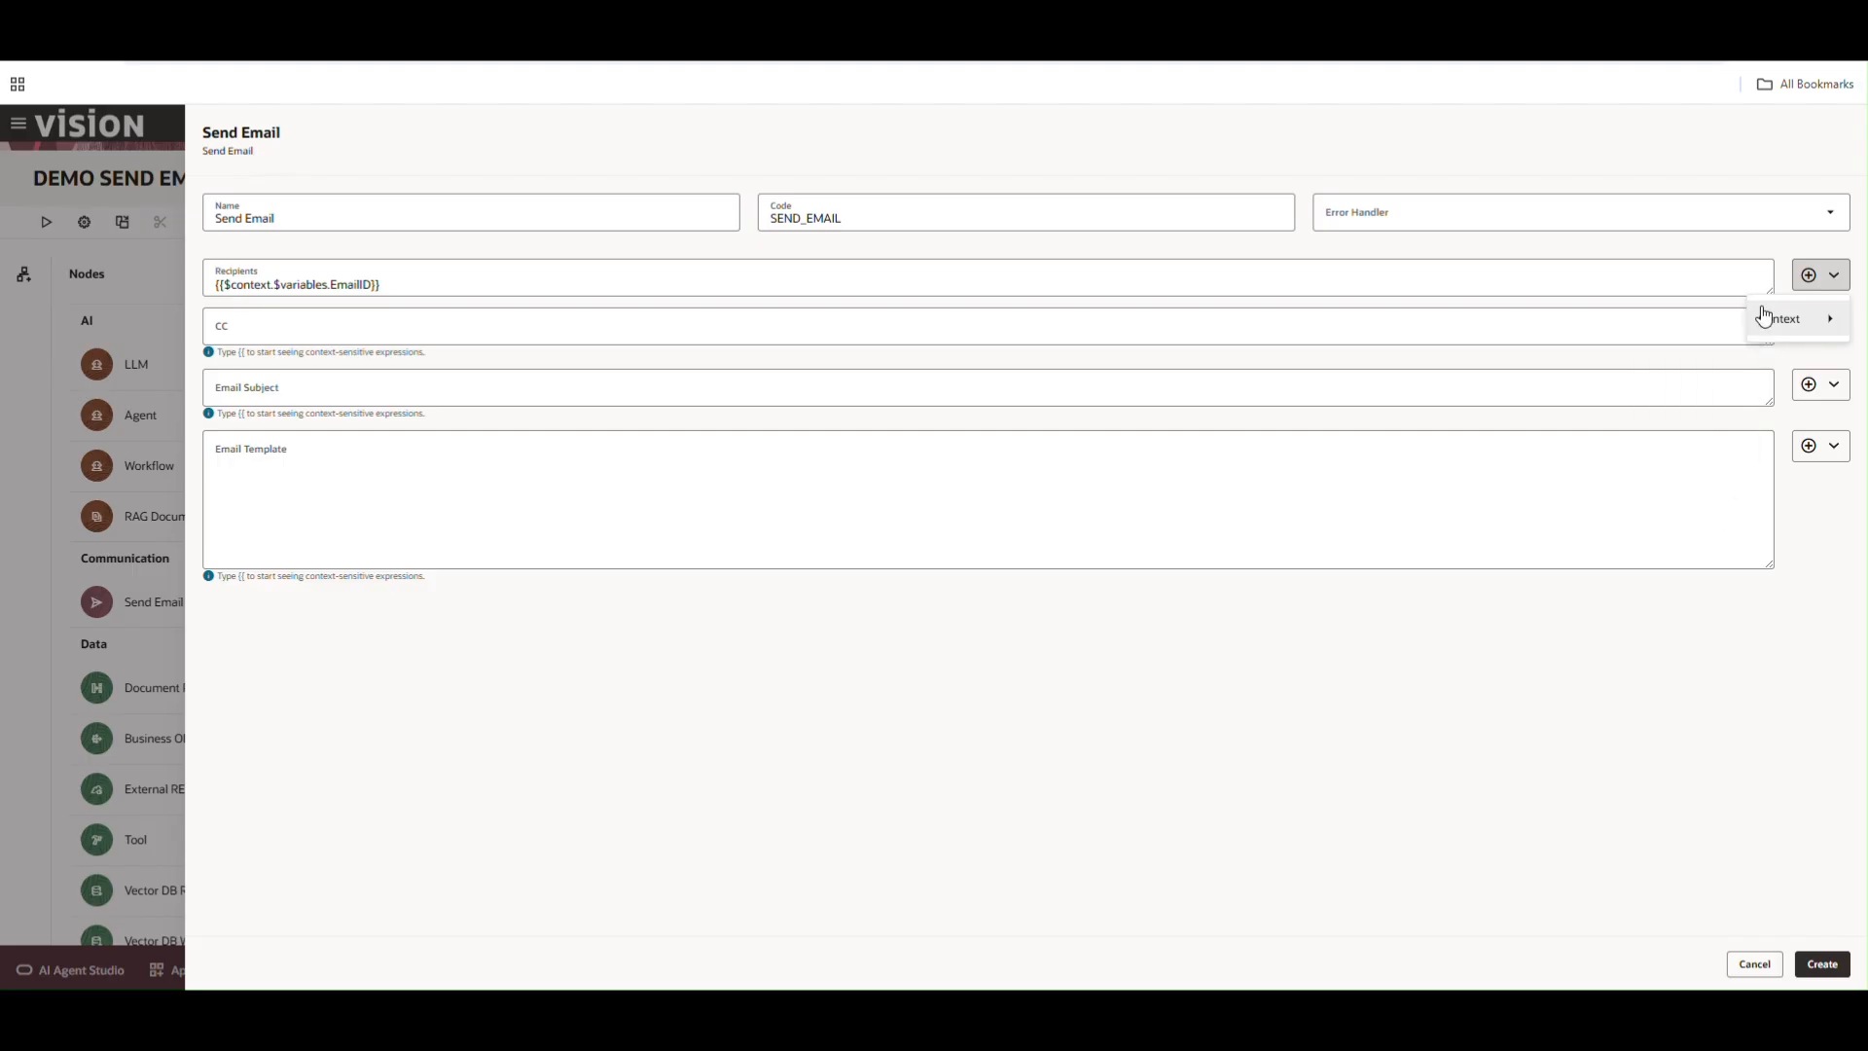
mouse_move(1695, 498)
mouse_move(1588, 501)
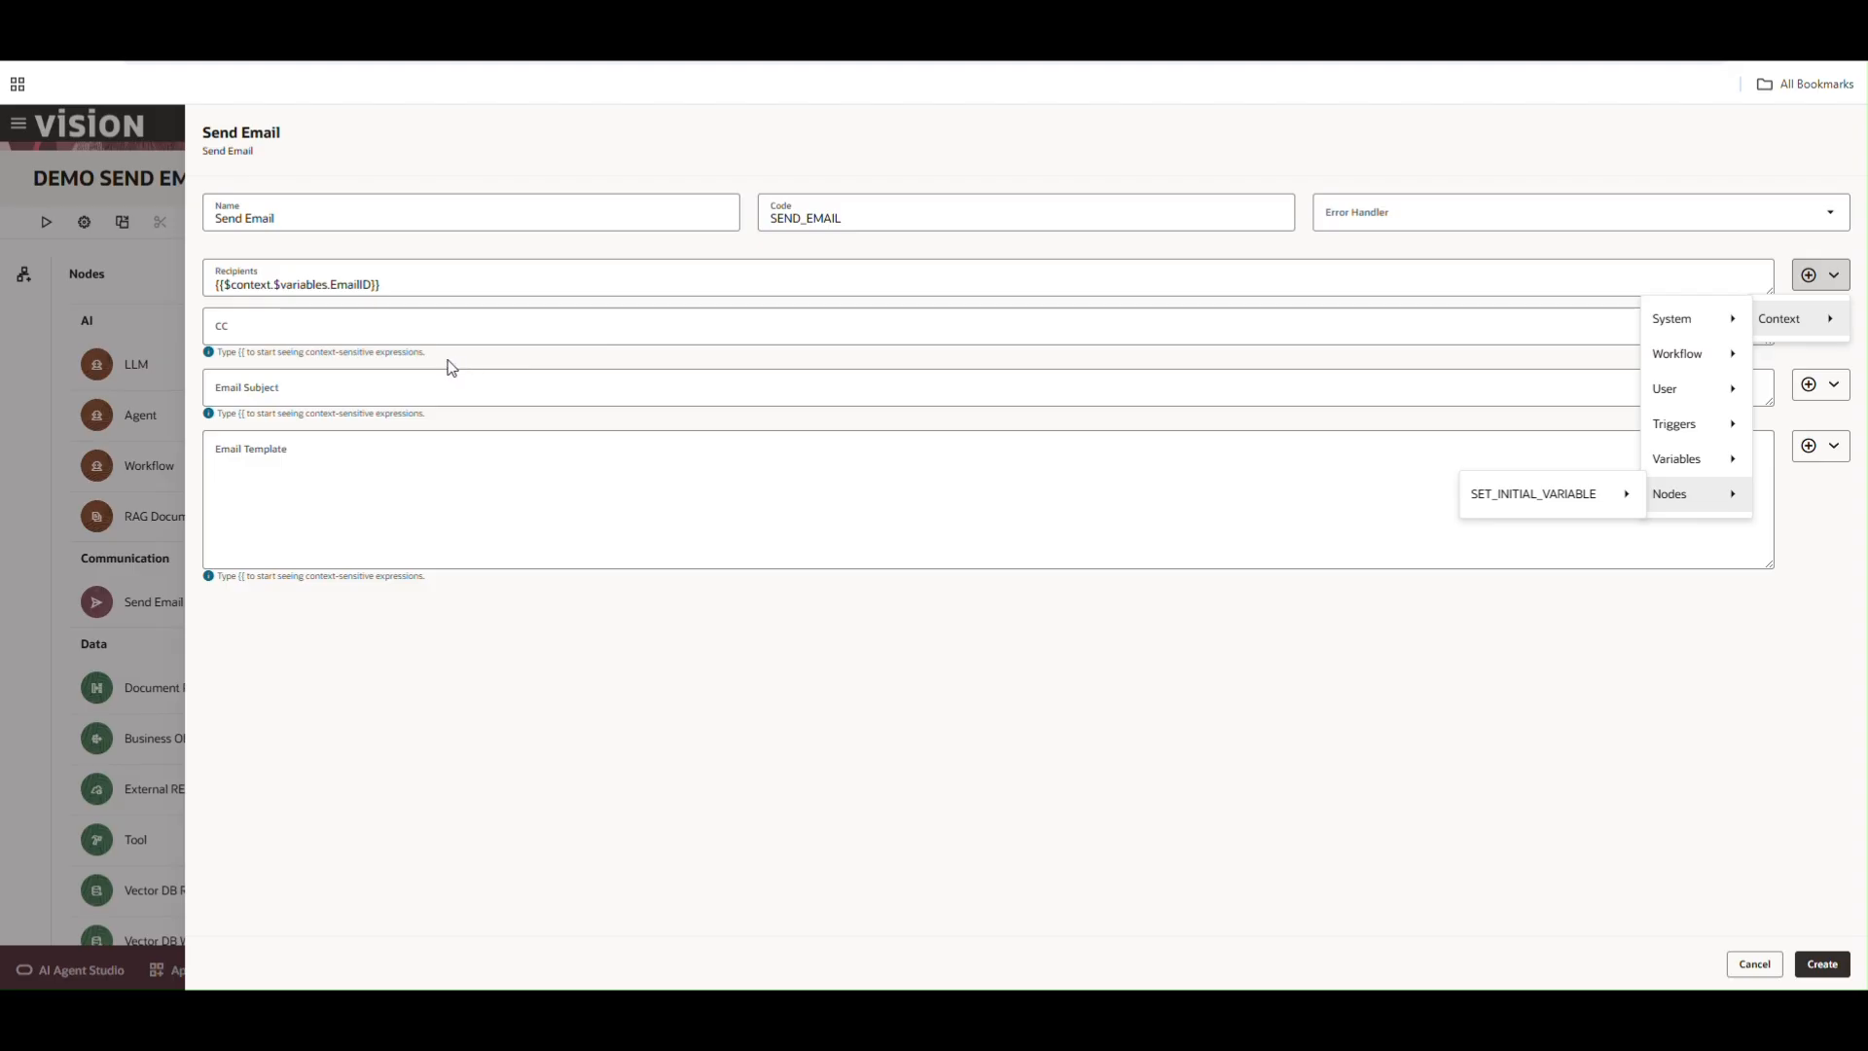
left_click(333, 331)
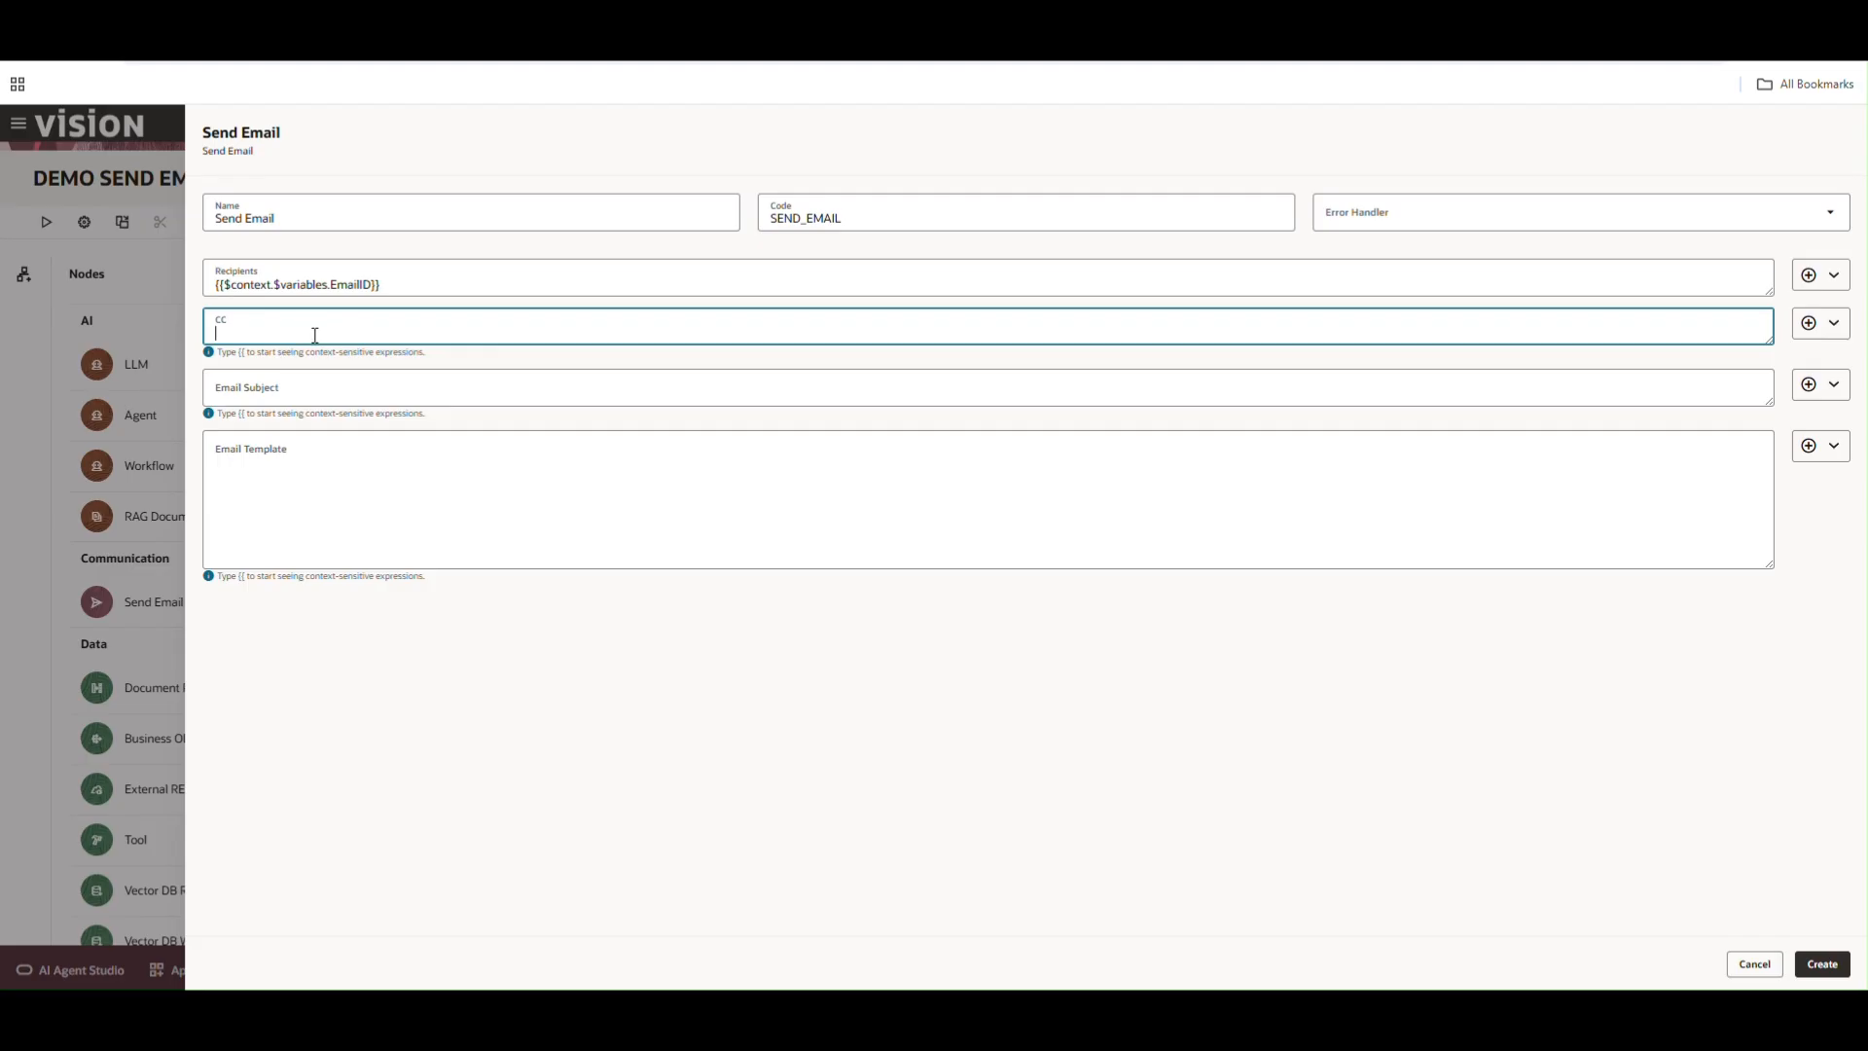
Set the Email Subject to the workflow name expression {{$context.$workflow.$name}} followed by the word completed
left_click(304, 388)
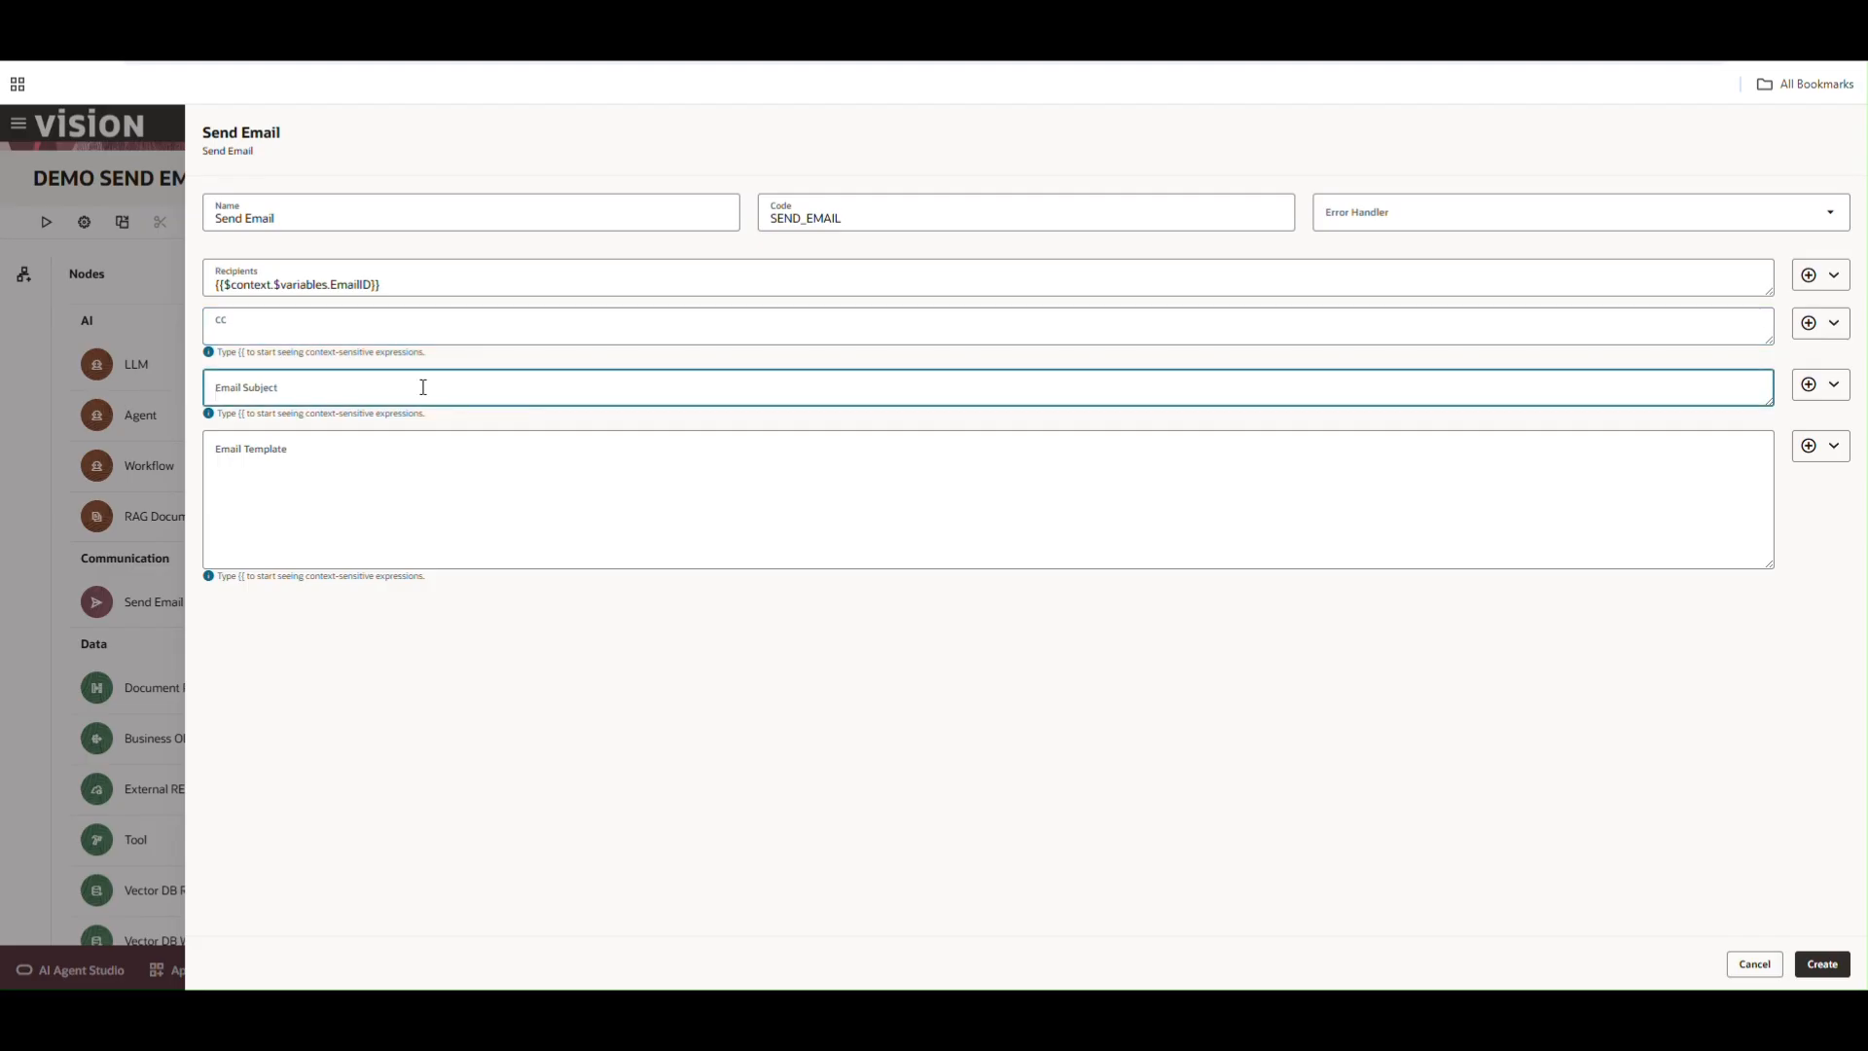
left_click(1835, 385)
mouse_move(1786, 428)
mouse_move(1695, 441)
left_click(1535, 463)
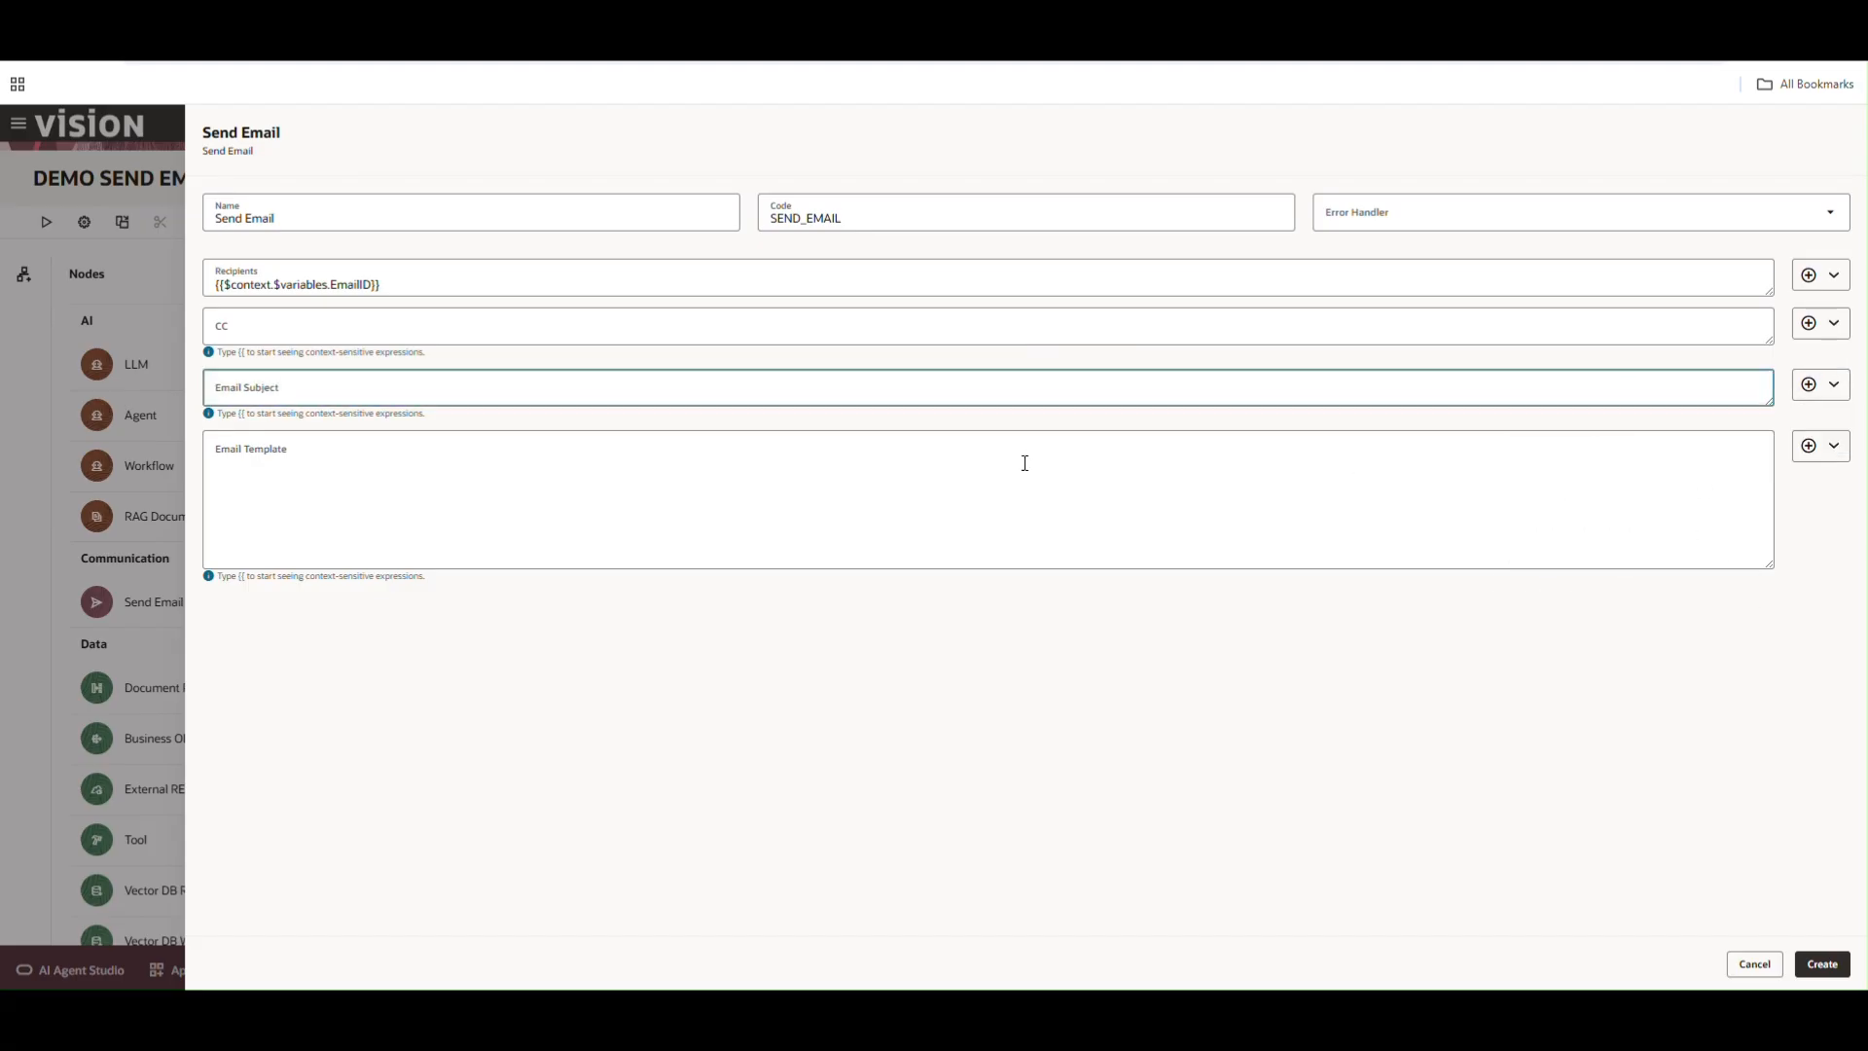
type("comple")
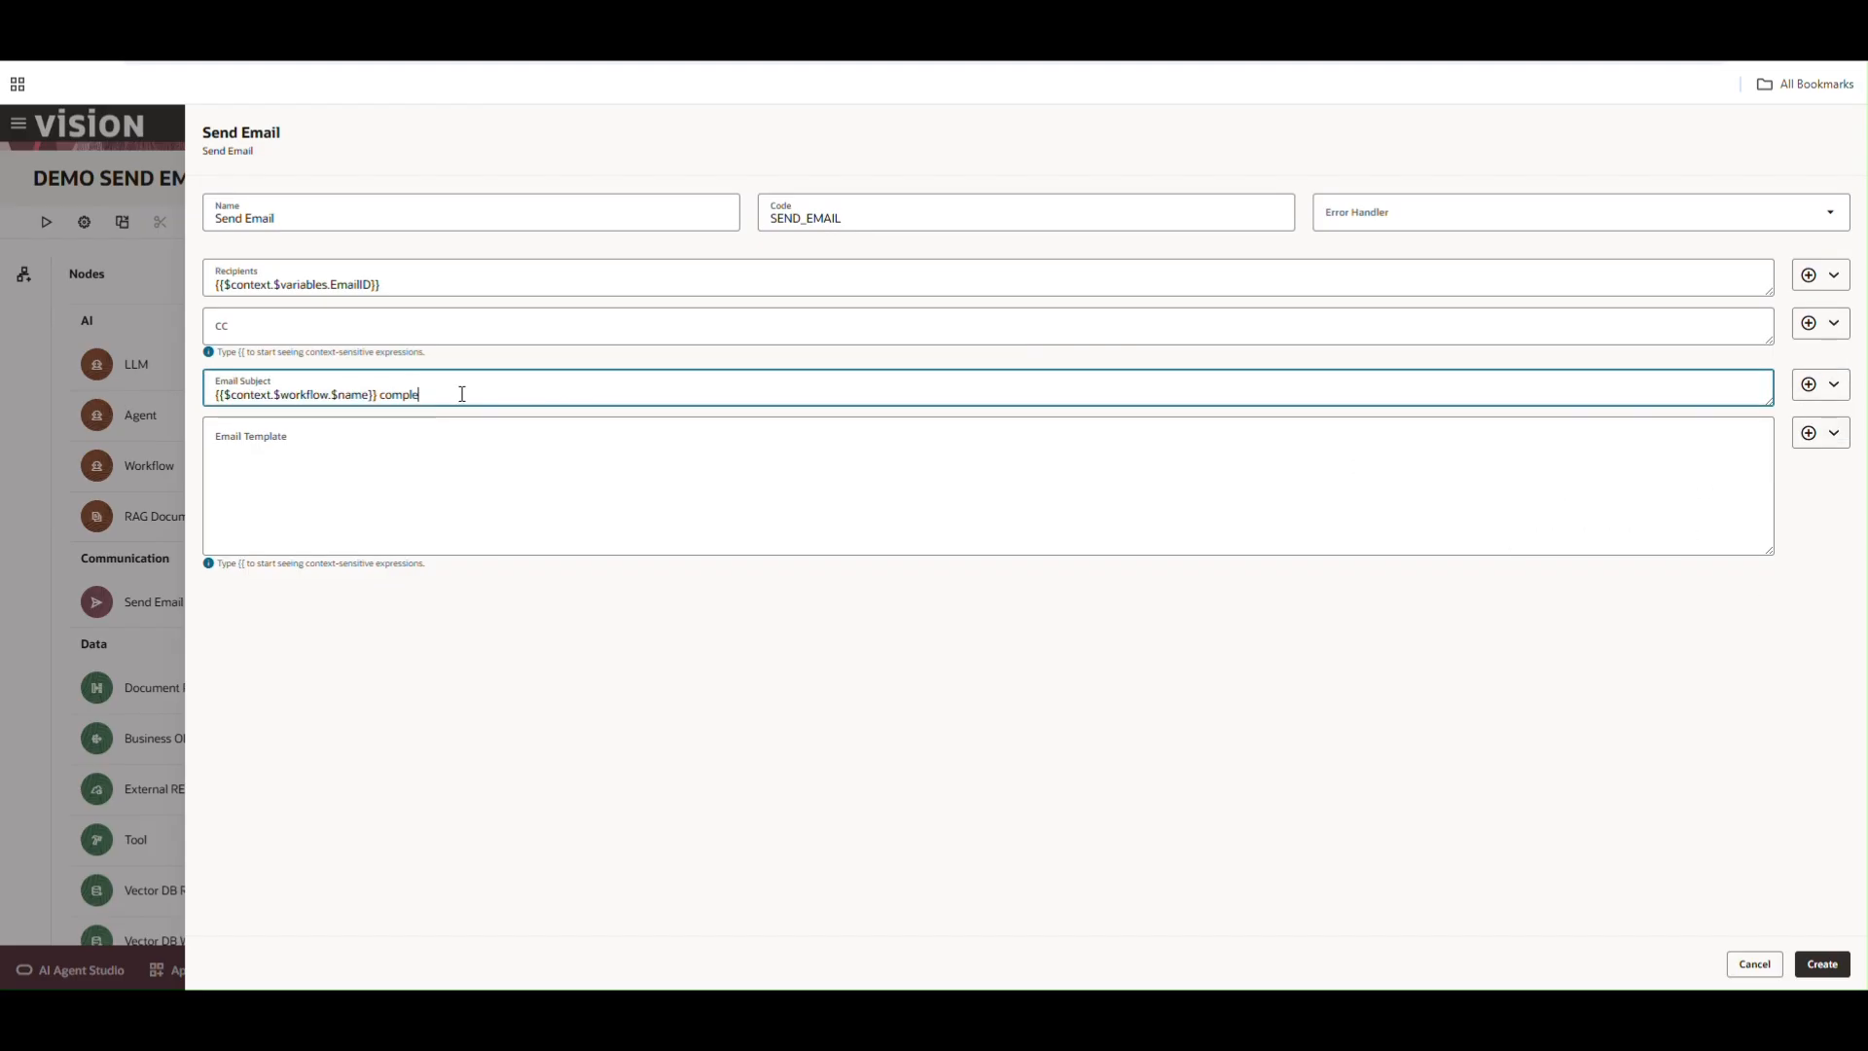
type("ted onerrored")
key("BackSpace")
key("BackSpace")
key("BackSpace")
key("BackSpace")
key("BackSpace")
key("BackSpace")
key("BackSpace")
key("BackSpace")
key("BackSpace")
key("BackSpace")
key("BackSpace")
key("BackSpace")
type("s")
key("BackSpace")
type("d")
key("alt+Tab")
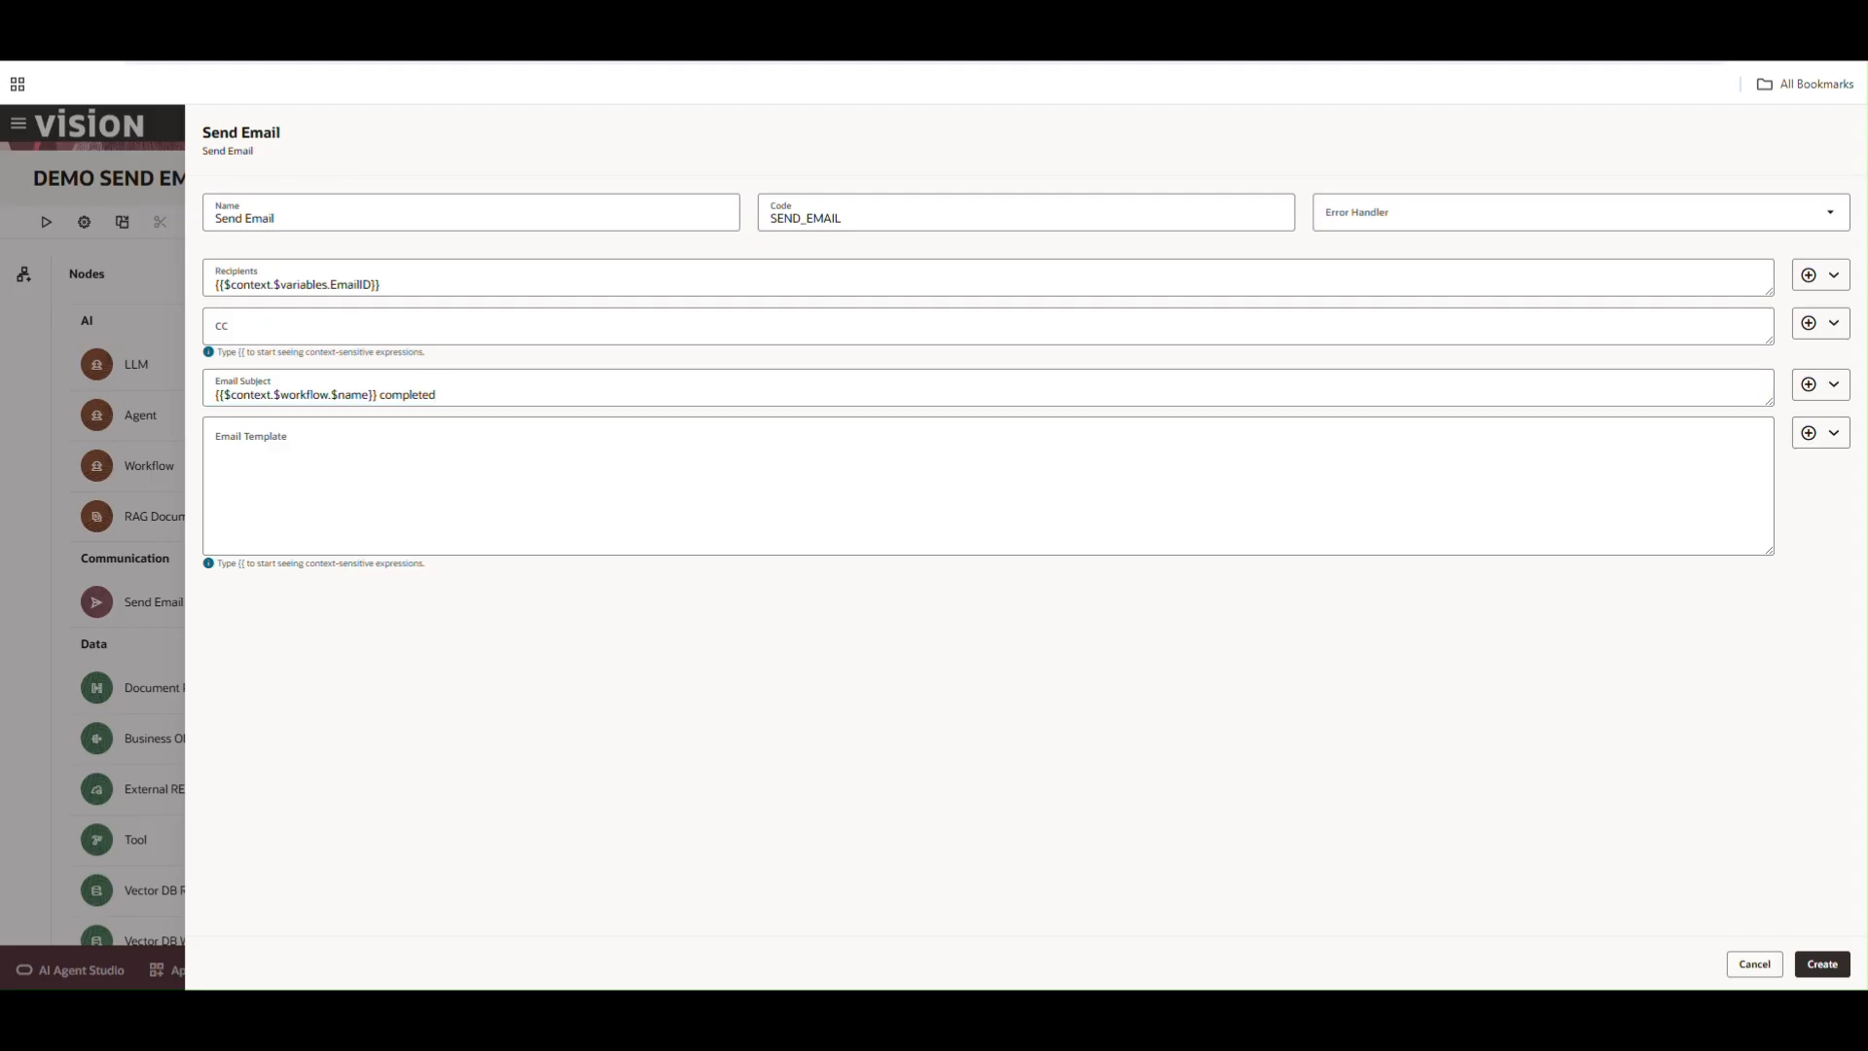
Start the Email Template with Hi followed by the EmailID context variable expression
left_click(521, 463)
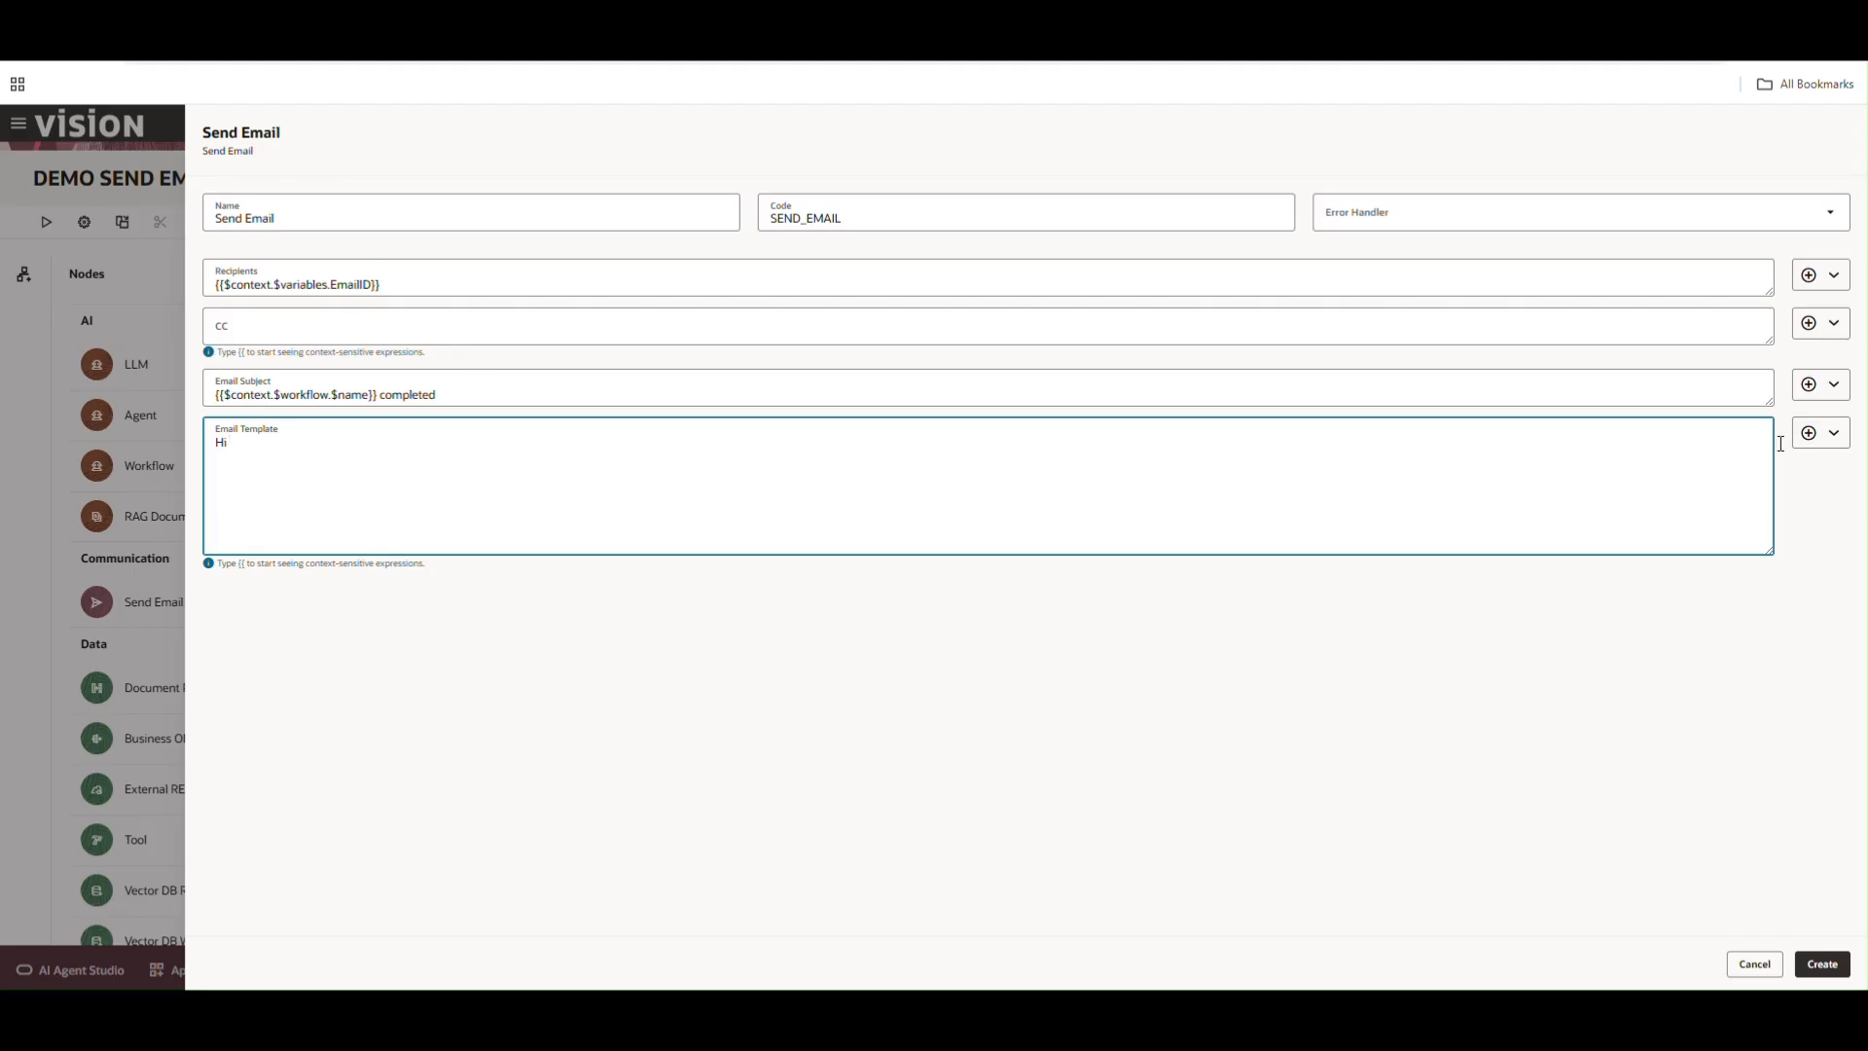
left_click(1809, 433)
mouse_move(1828, 477)
mouse_move(1686, 655)
mouse_move(1689, 617)
left_click(1774, 615)
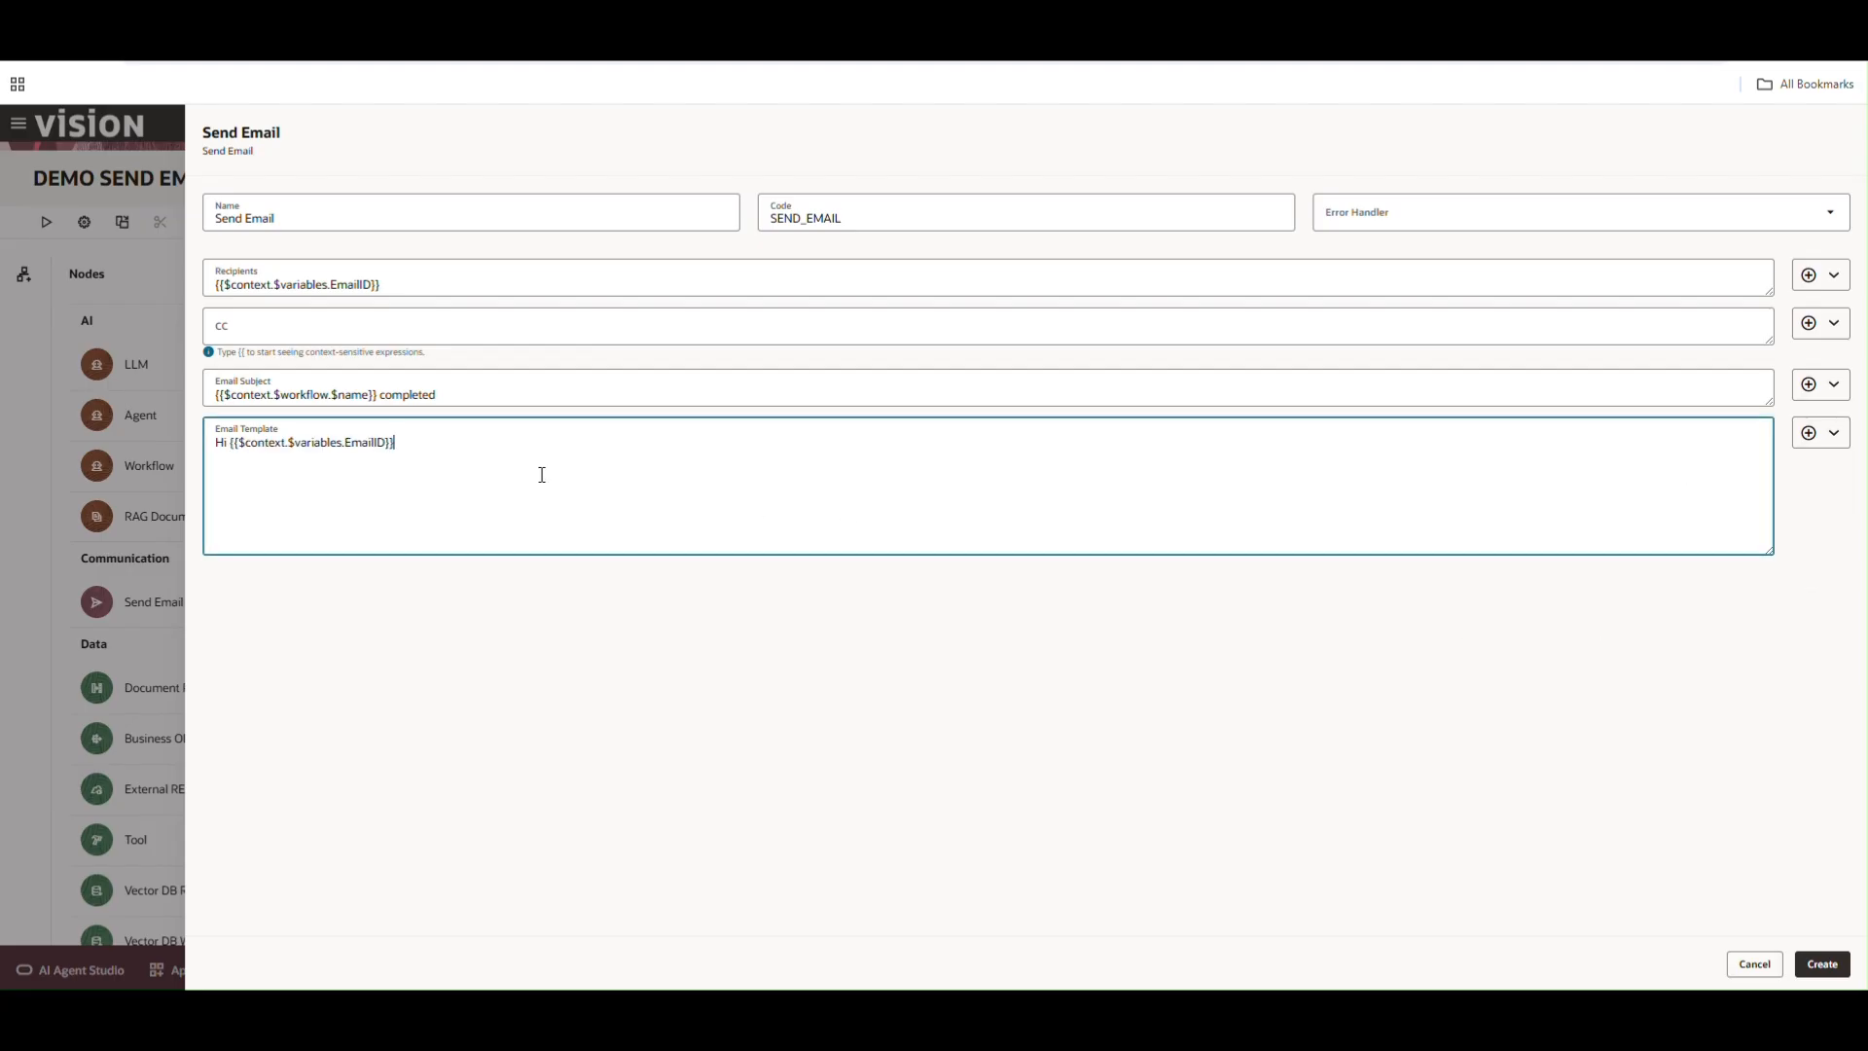
Add two <br> breaks and the line Welcome to the team, Looking forward. with two more <br> breaks
type("<br><br>")
key("Return")
key("Return")
type("Welcome to the team, Looking forwar")
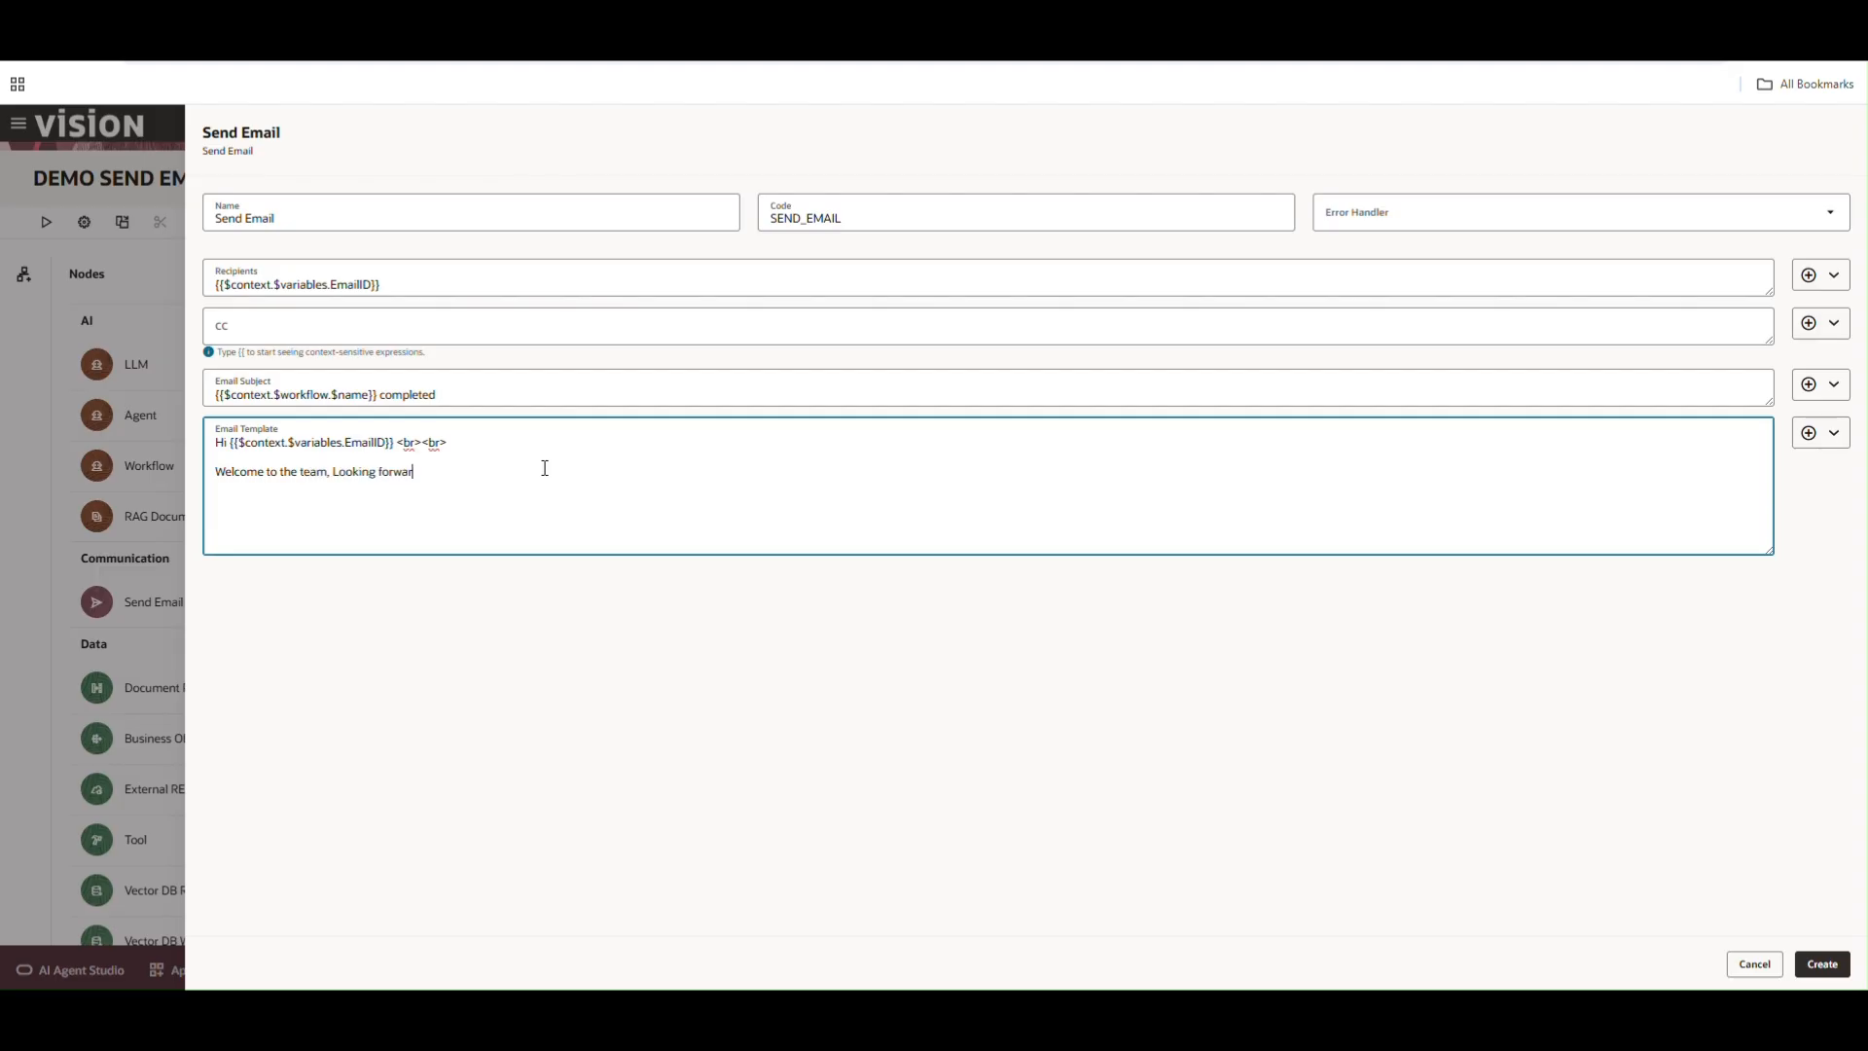
type("d. <br><br>")
Add the sign-off Regards<br><br> Your Fav Agent, correcting the typo, and create the Send Email node
key("Return")
key("Return")
type("Refar")
key("BackSpace")
key("BackSpace")
key("BackSpace")
key("BackSpace")
type("ards<b")
type("r>")
type("<br> ")
type("Your Facy Age")
type("nt")
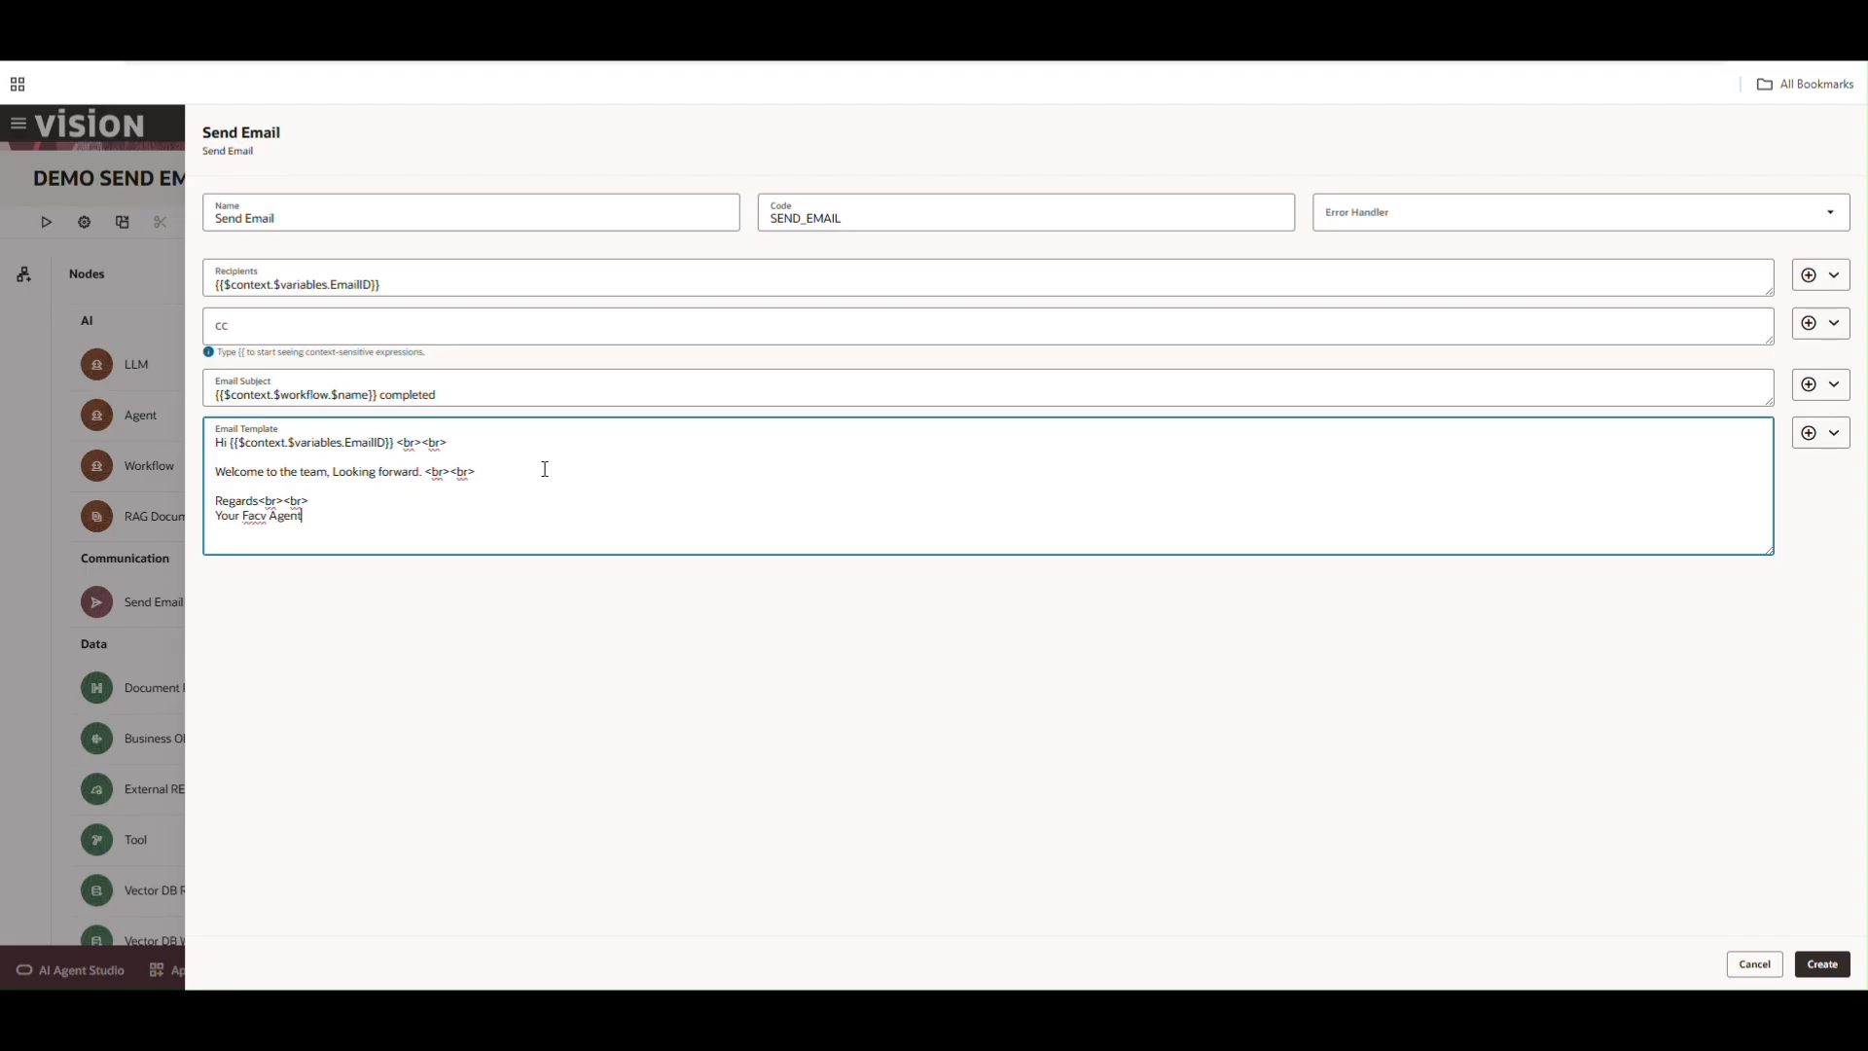
left_click(261, 520)
key("BackSpace")
left_click_drag(394, 443, 229, 443)
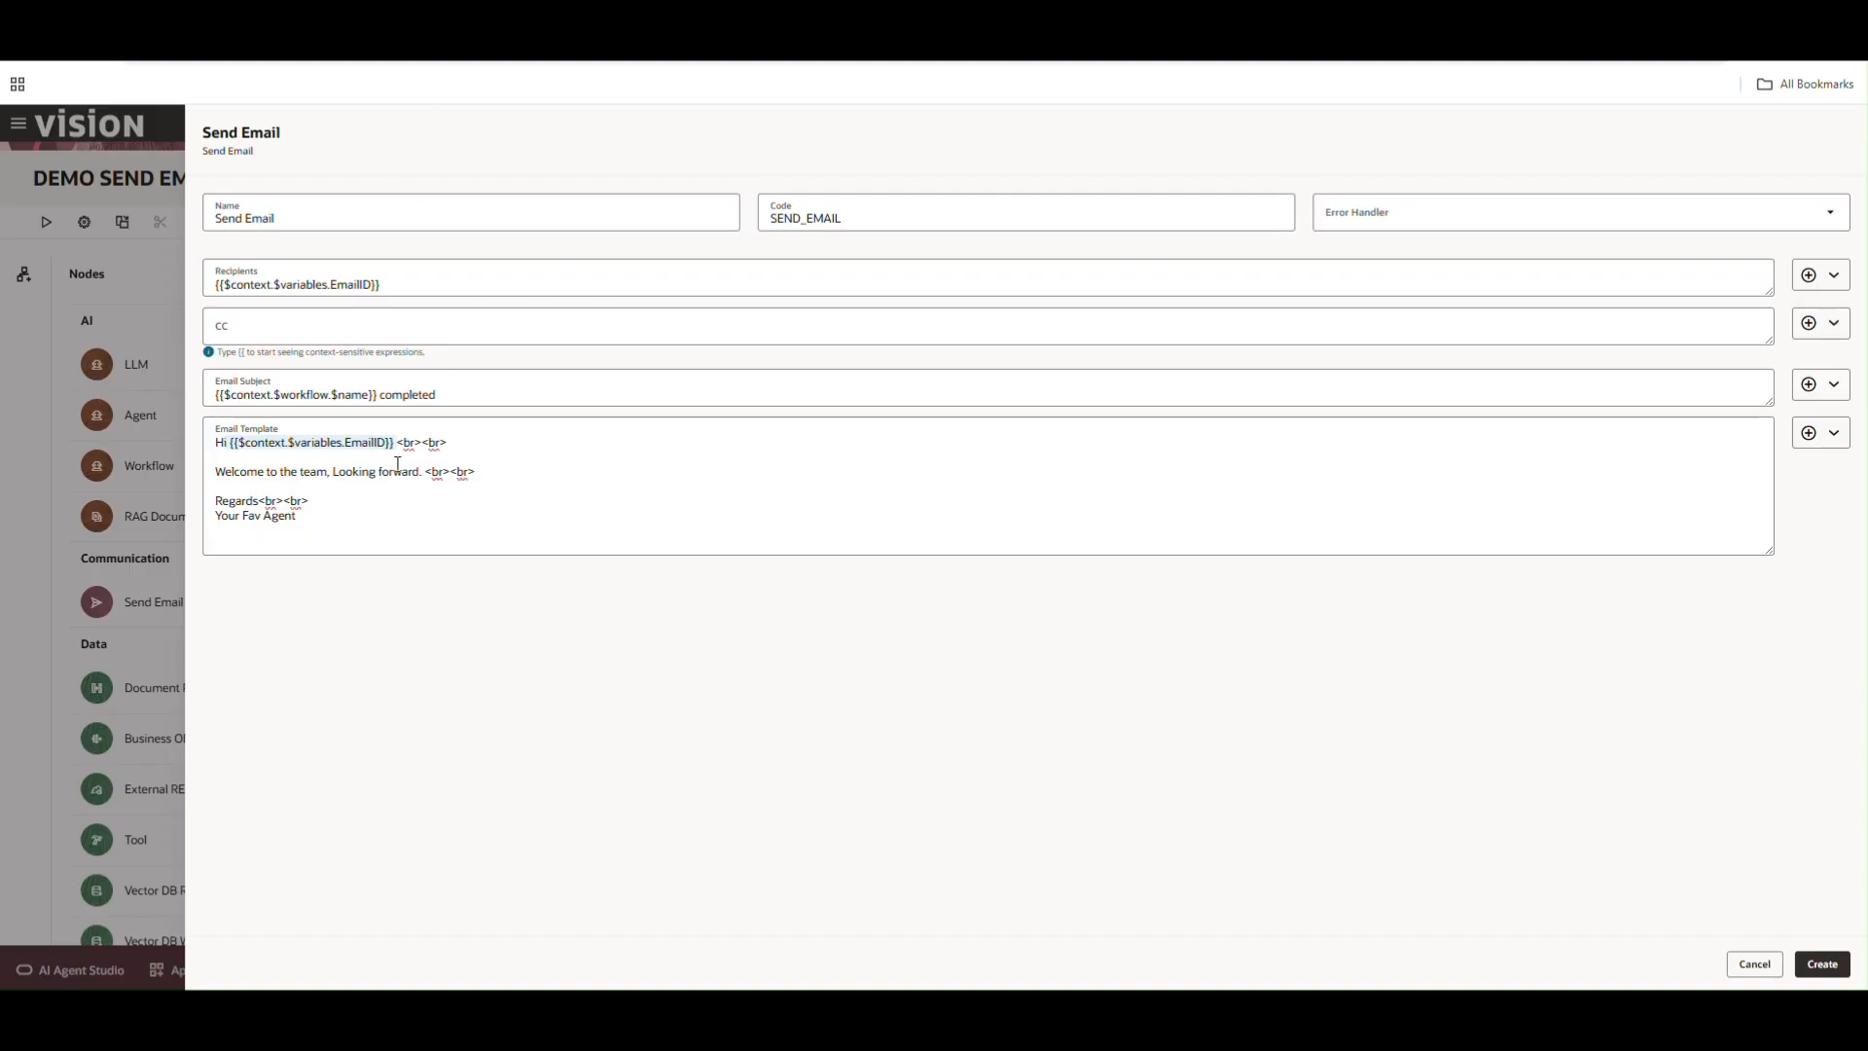
left_click(1837, 968)
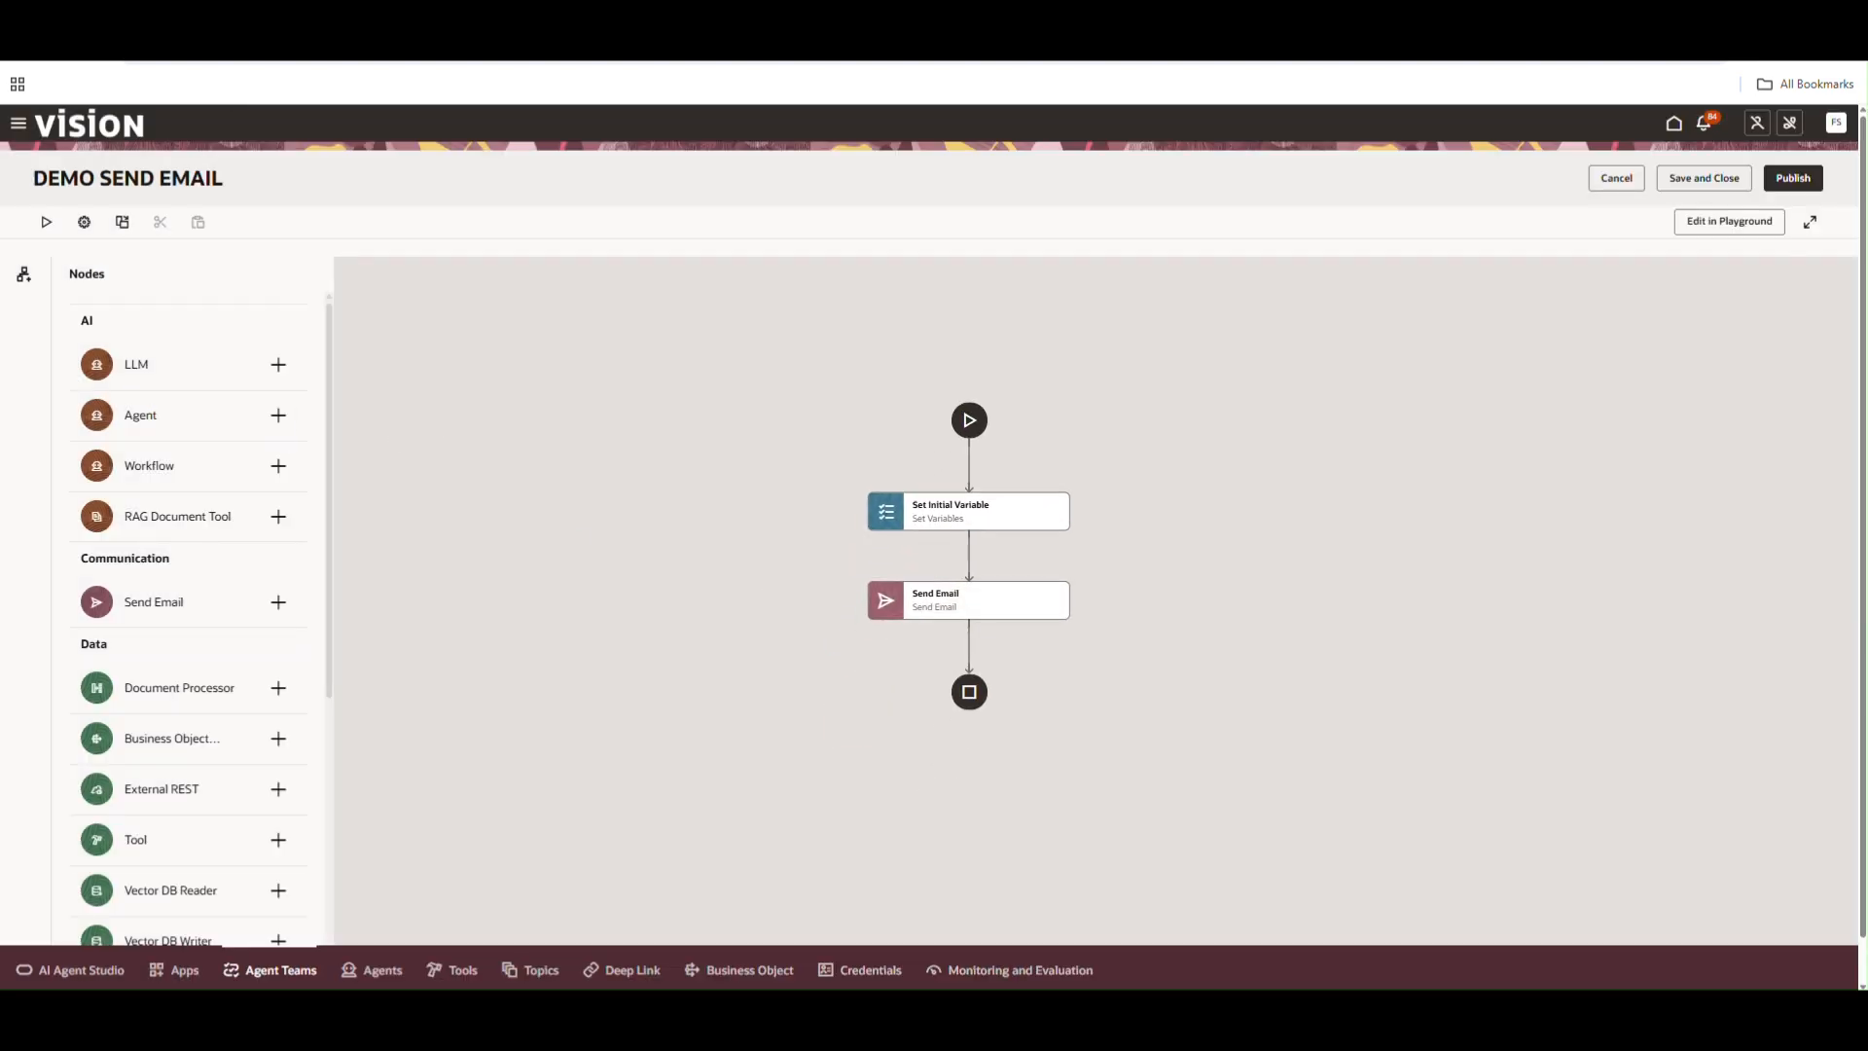
Run the workflow in the test chat with the message Gio
left_click(46, 224)
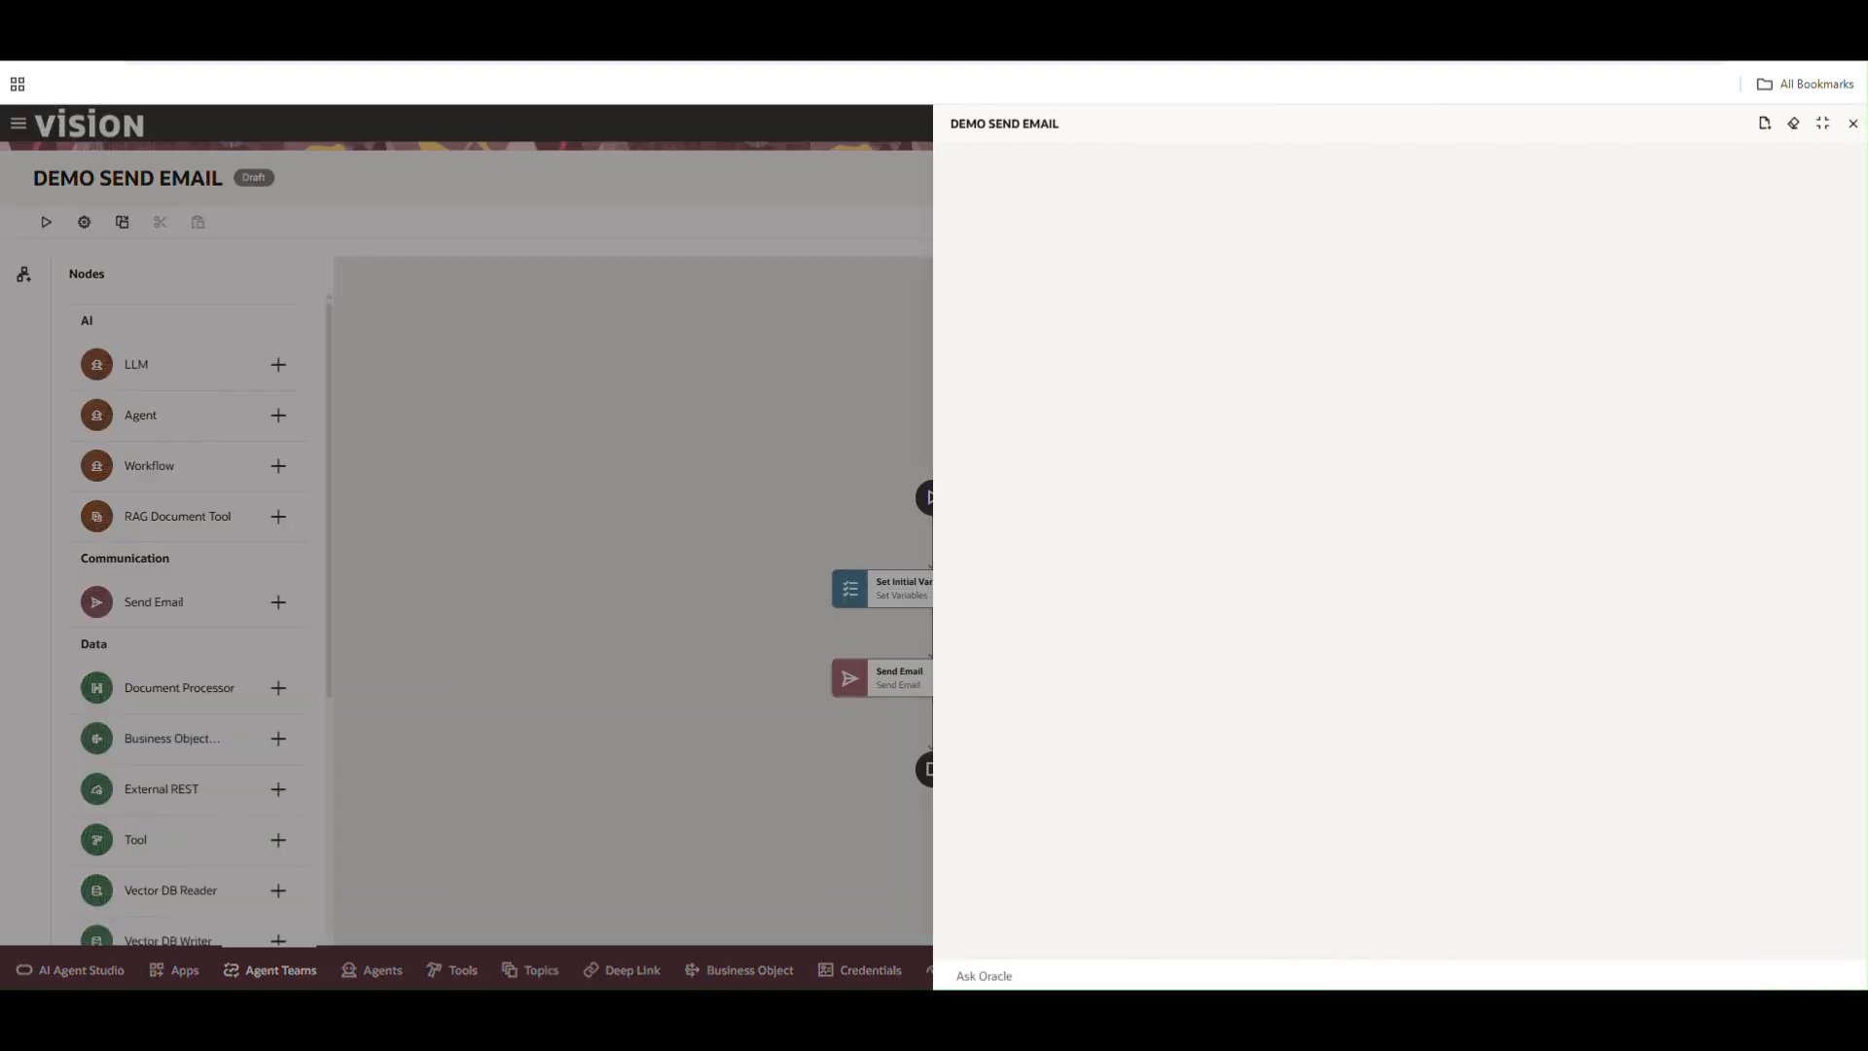
left_click(1298, 971)
type("Gio")
key("Return")
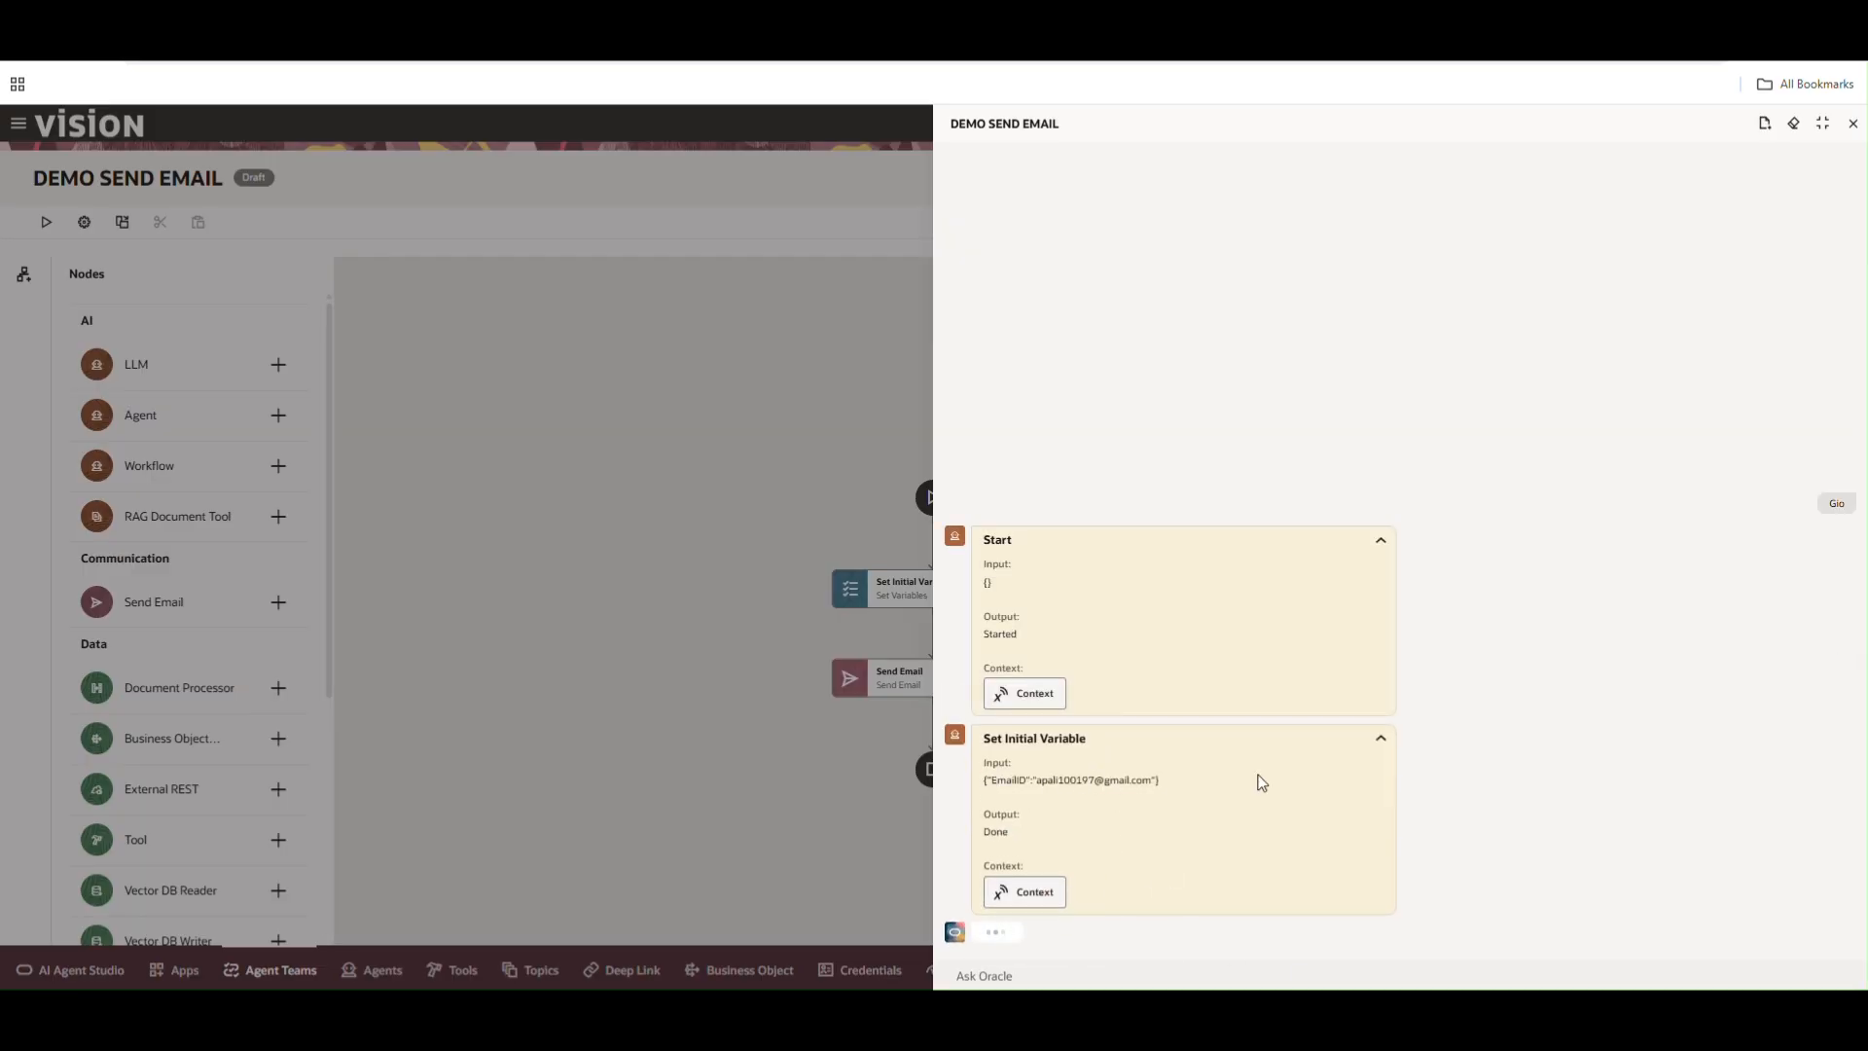
Expand the Set Initial Variable and Send Email entries in the run trace to inspect their input and output
left_click(1382, 737)
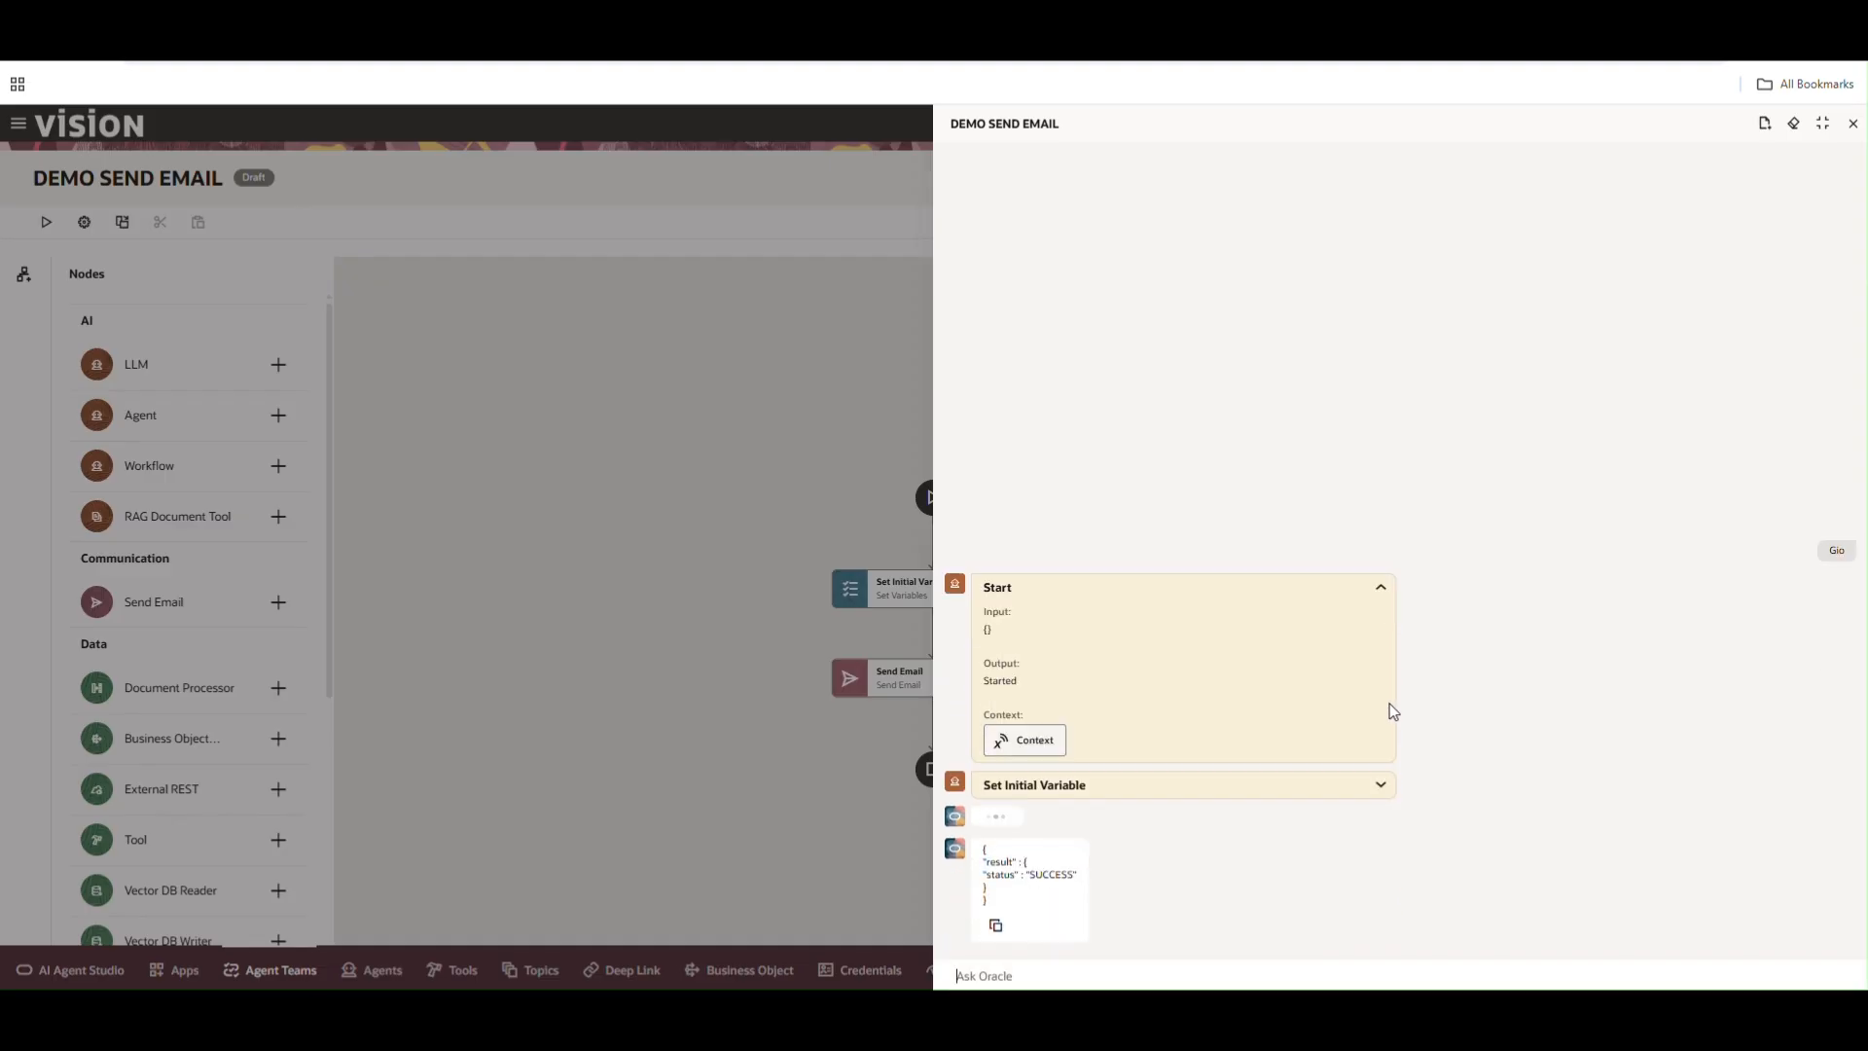
left_click(1383, 294)
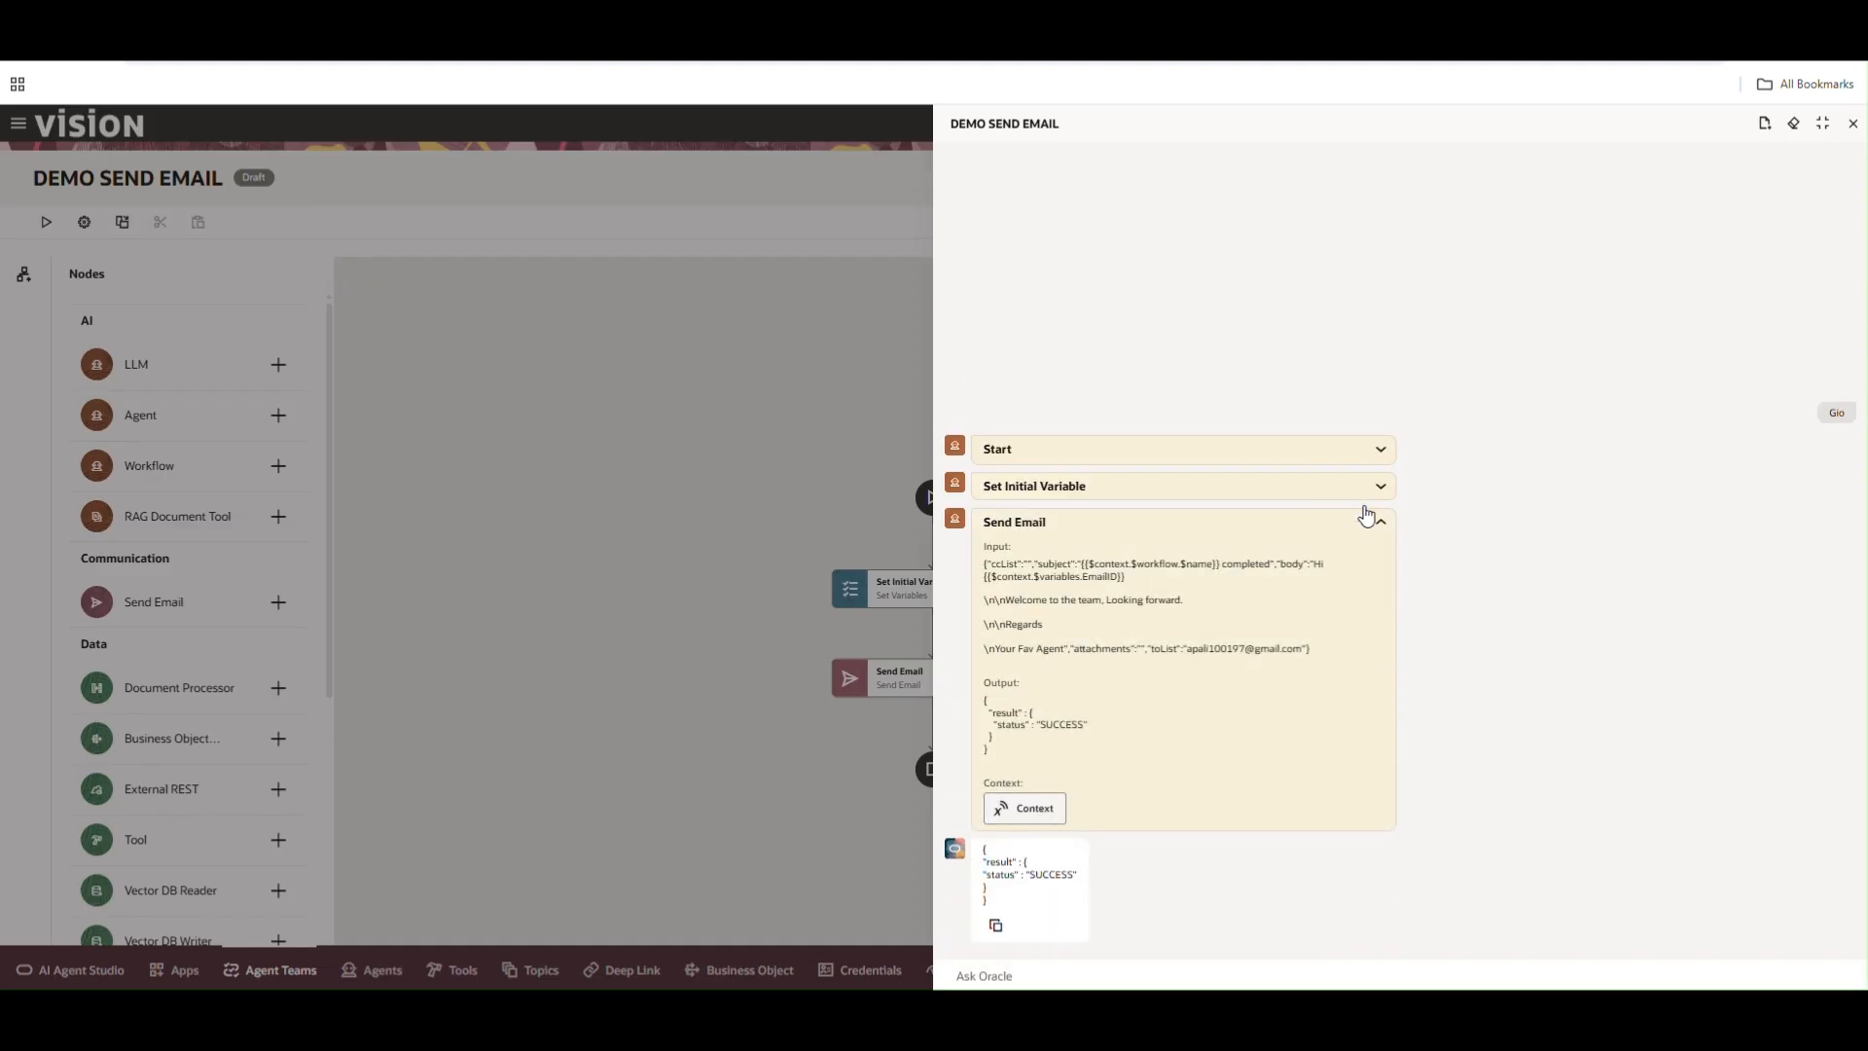
left_click(1381, 522)
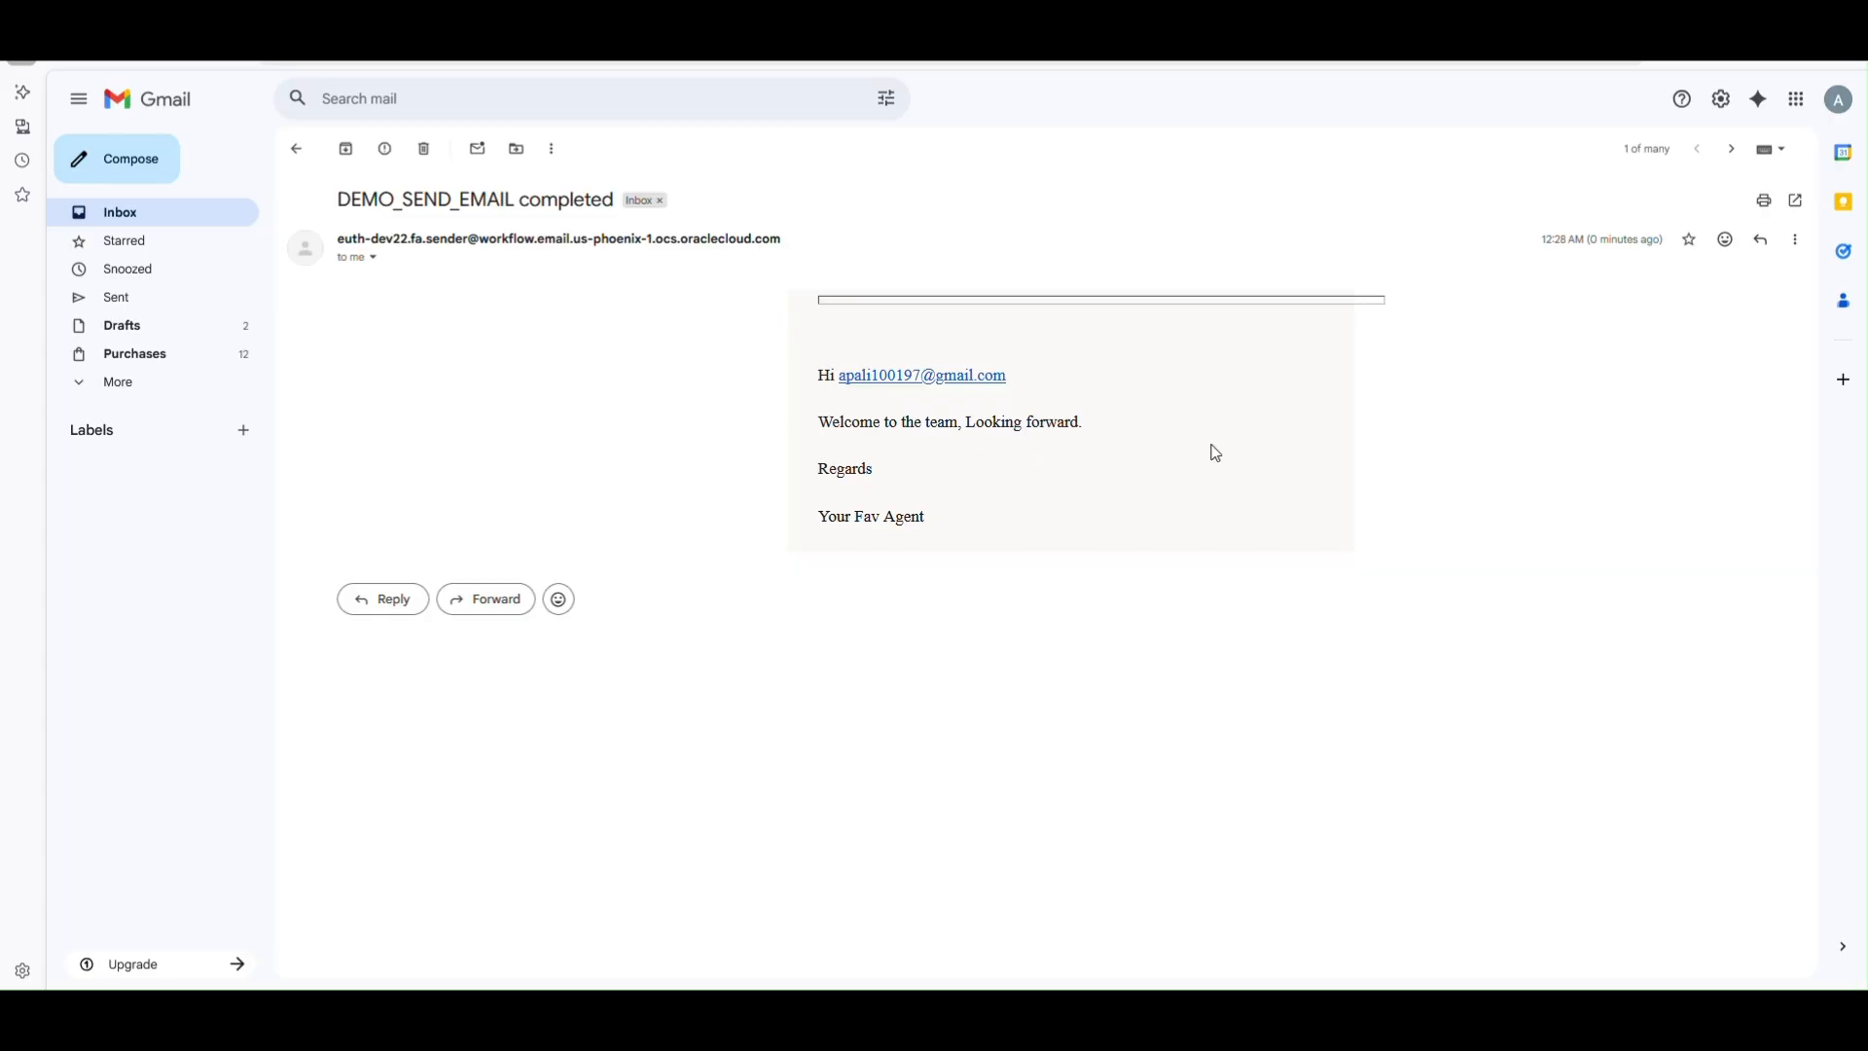
Review the received DEMO_SEND_EMAIL completed email in Gmail, then close the test panel
left_click_drag(820, 375, 1010, 377)
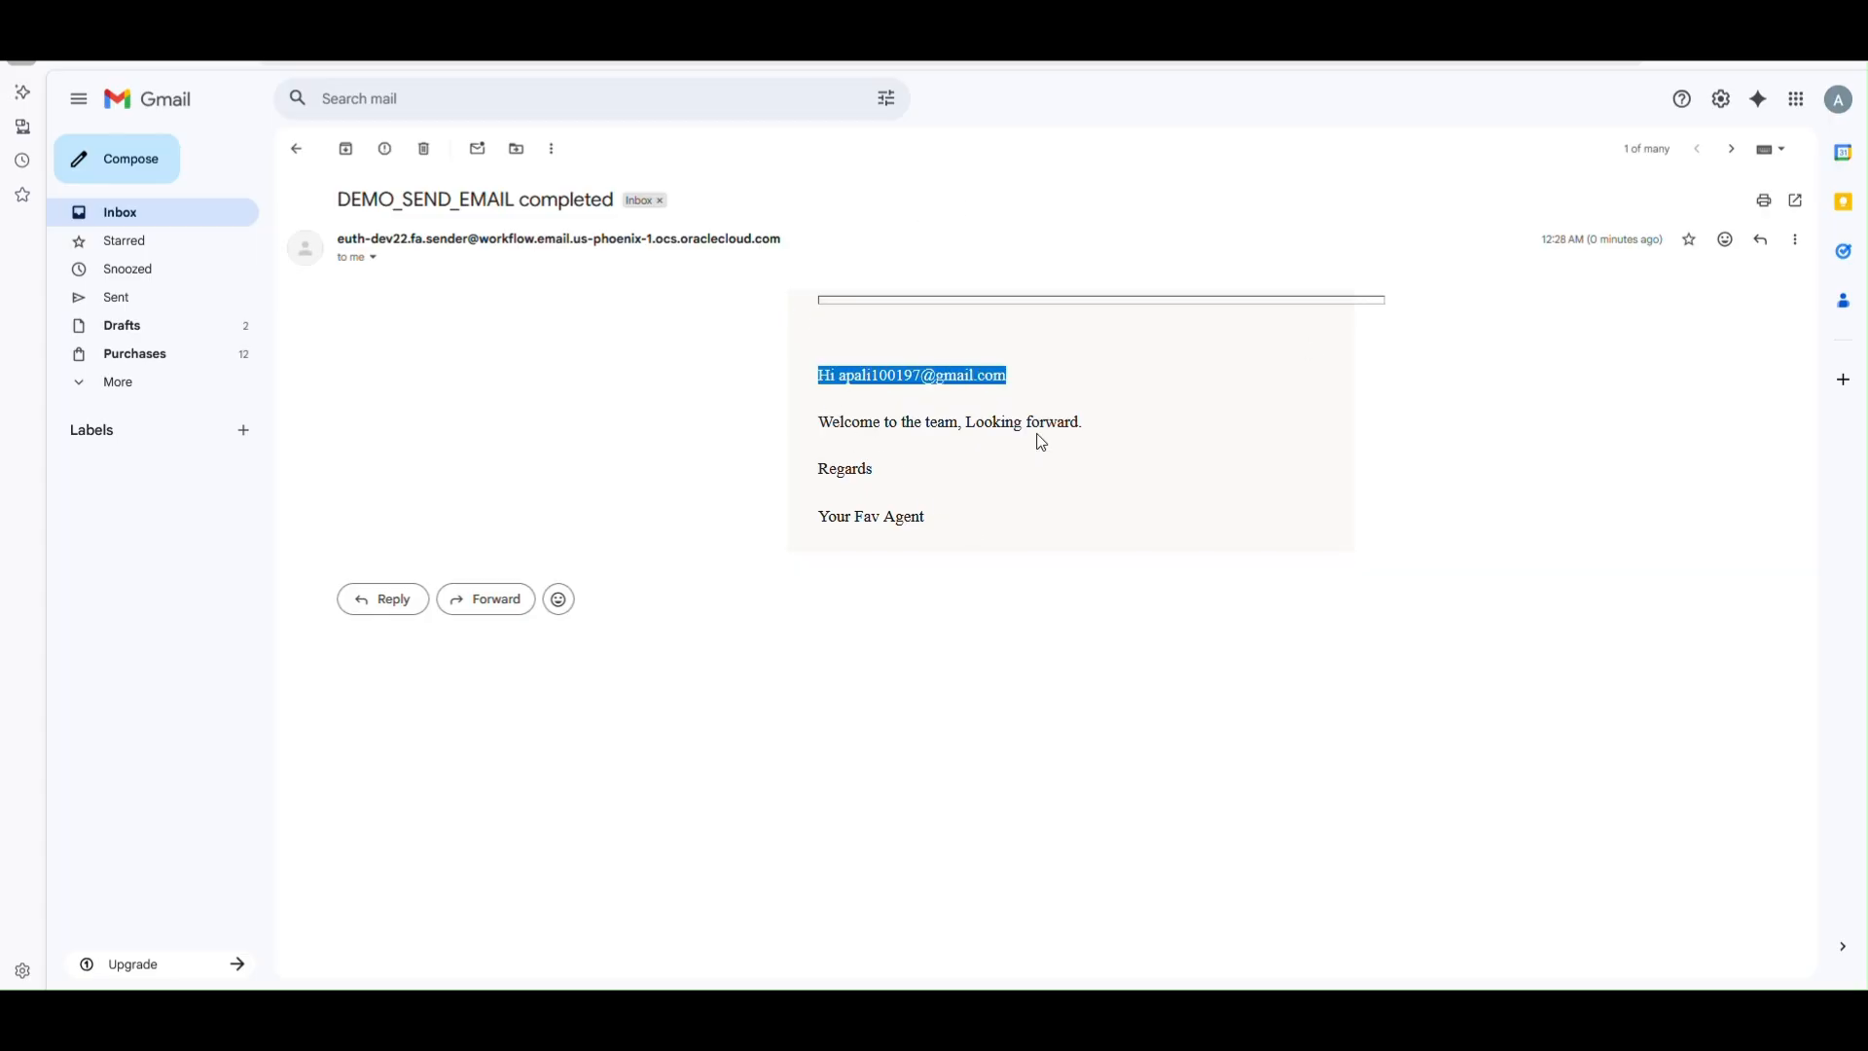
left_click_drag(820, 422, 1155, 426)
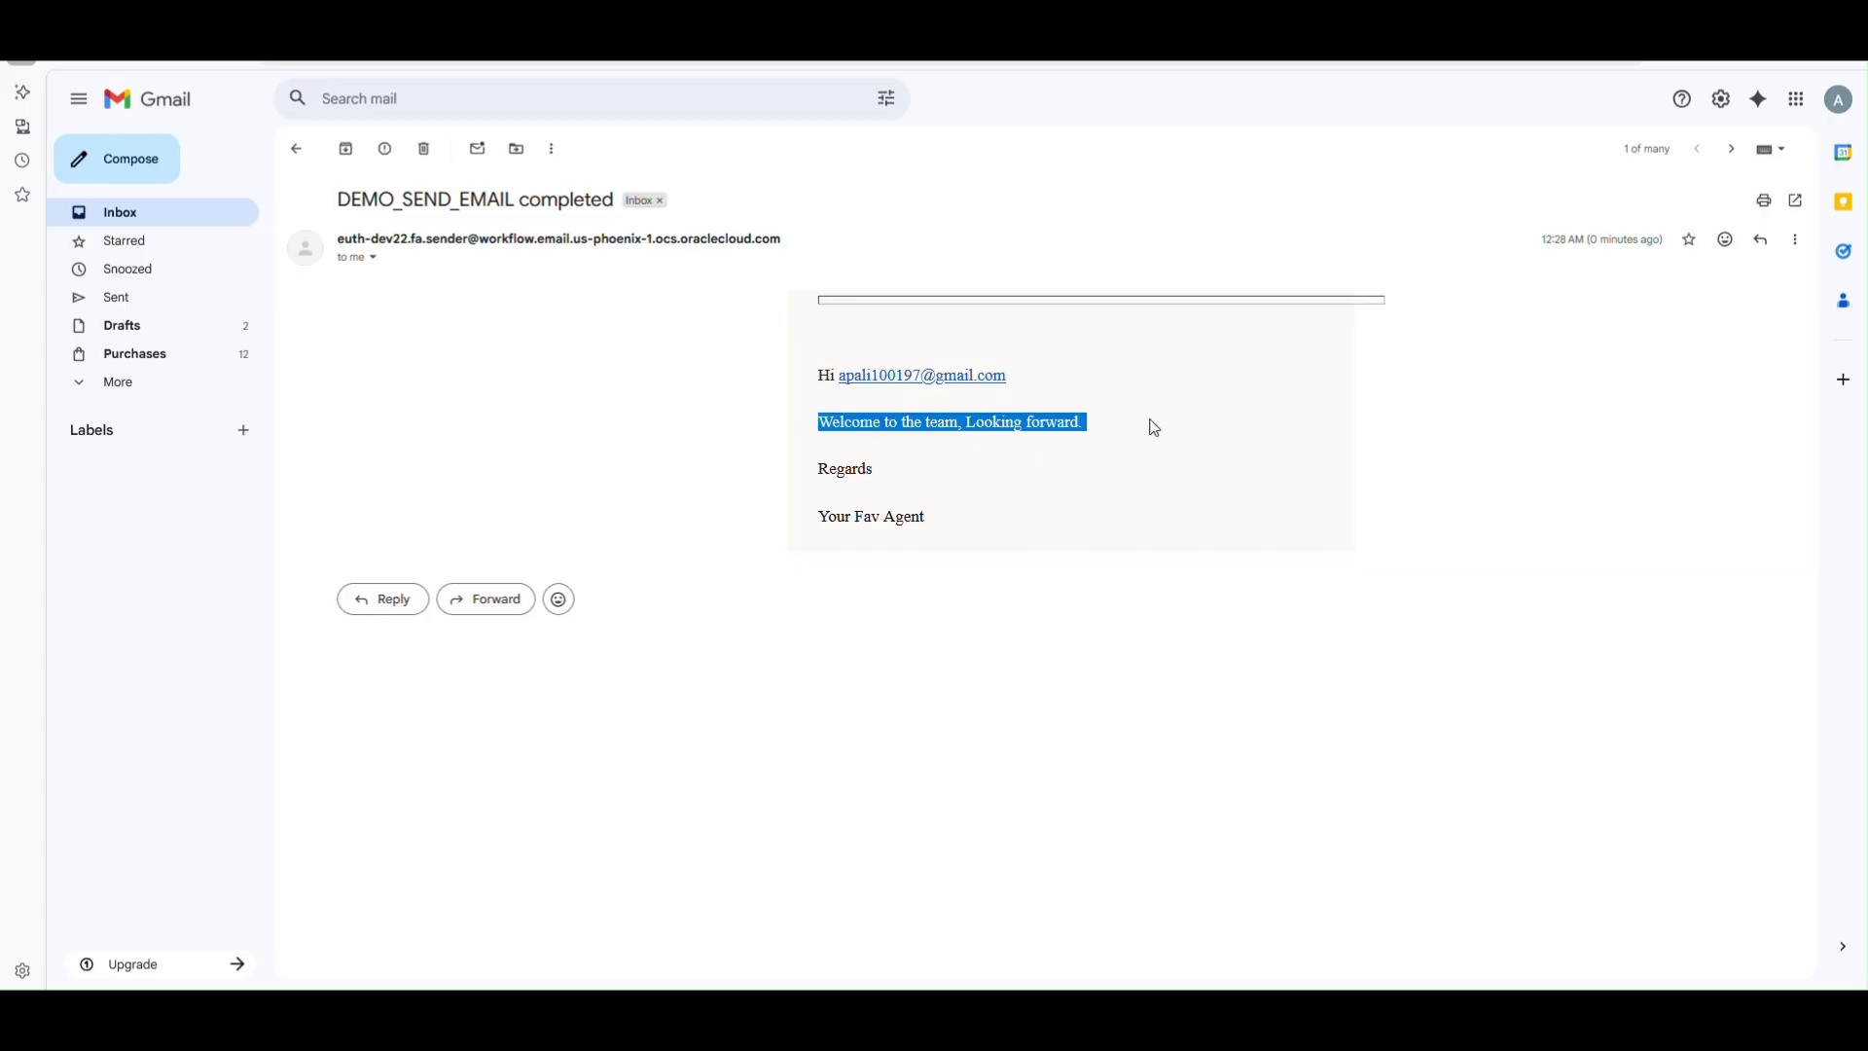
left_click(869, 522)
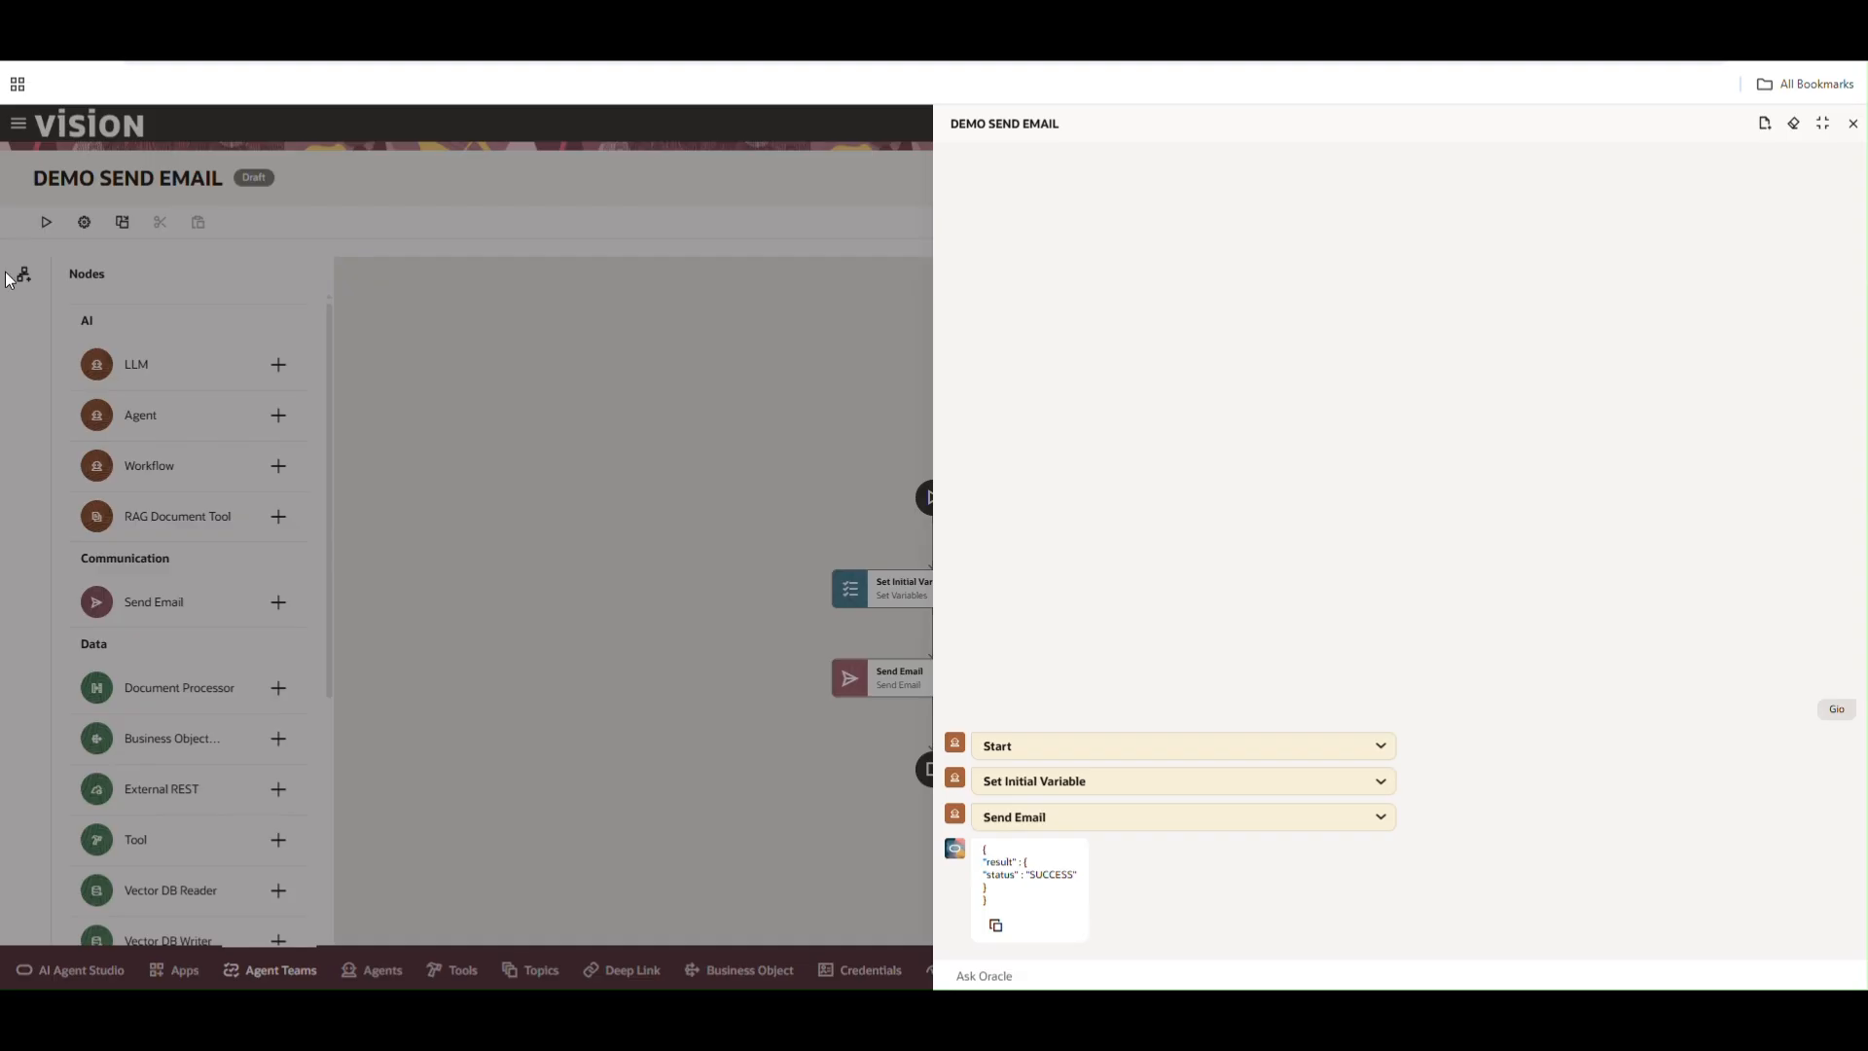
left_click(1853, 124)
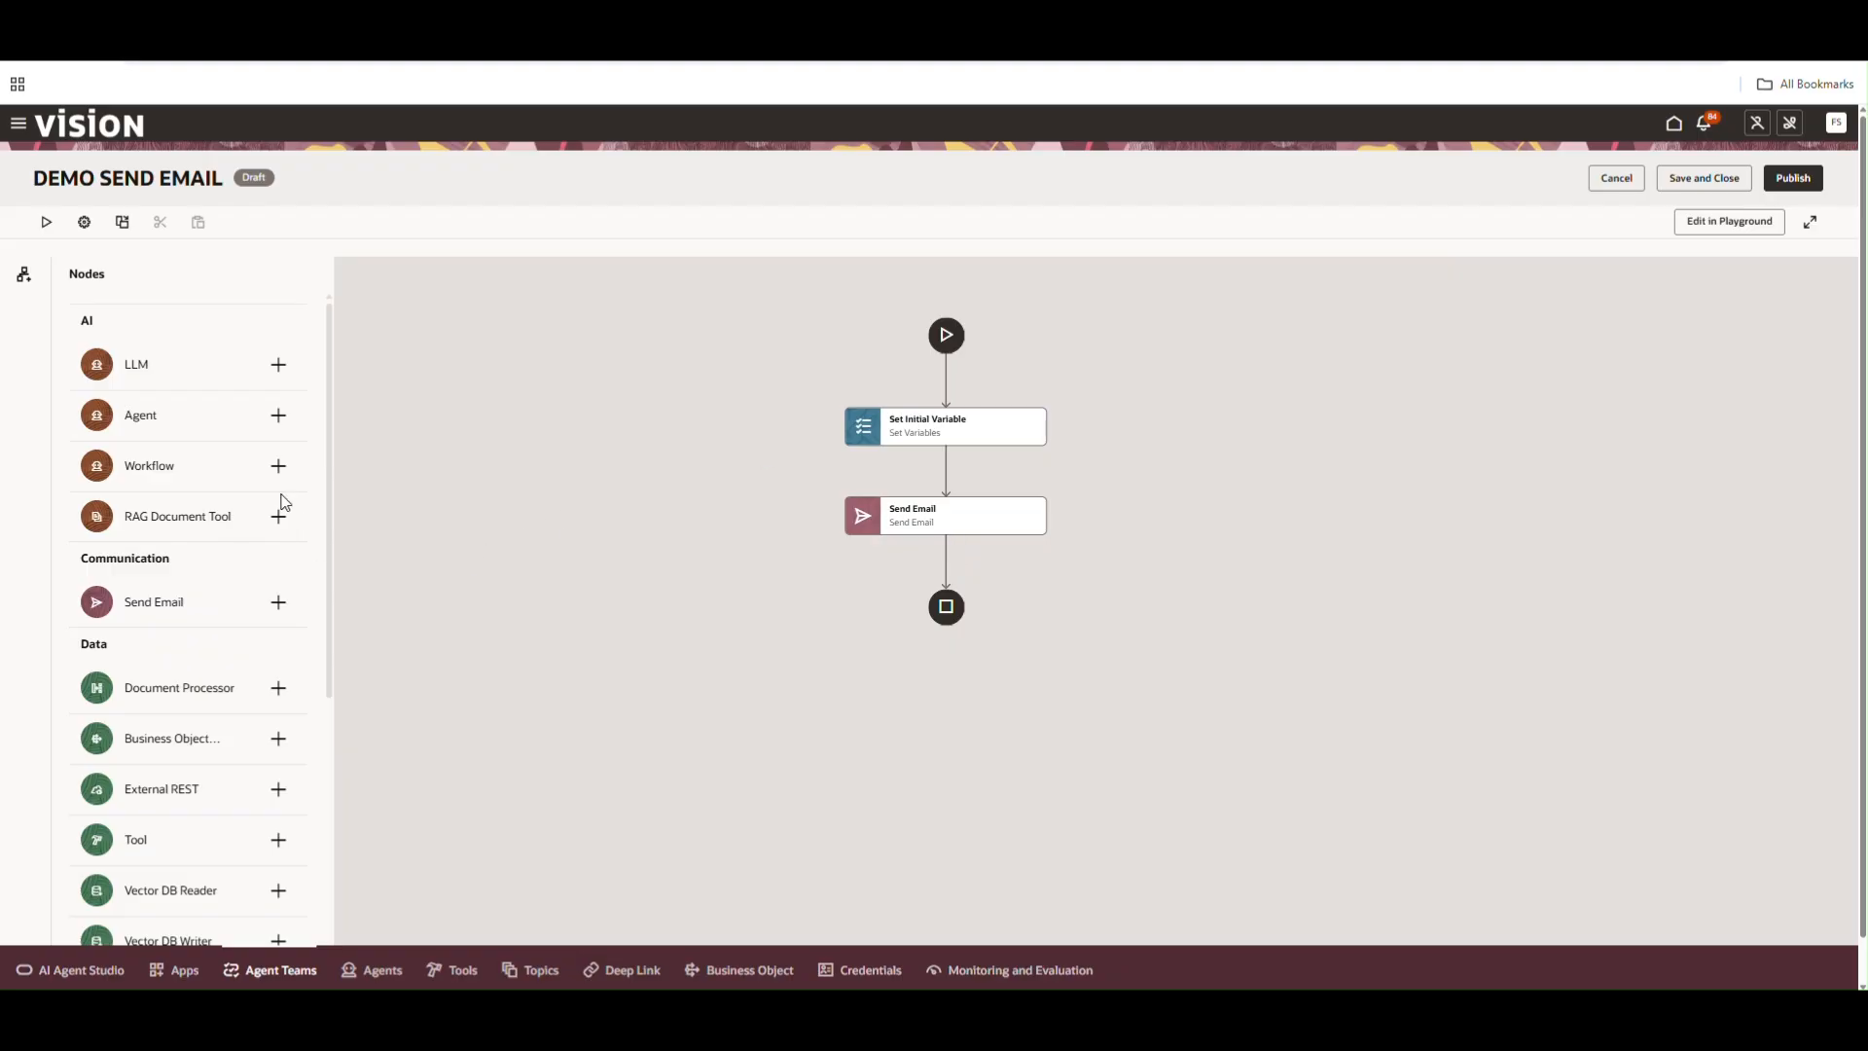
left_click(278, 415)
left_click(1343, 273)
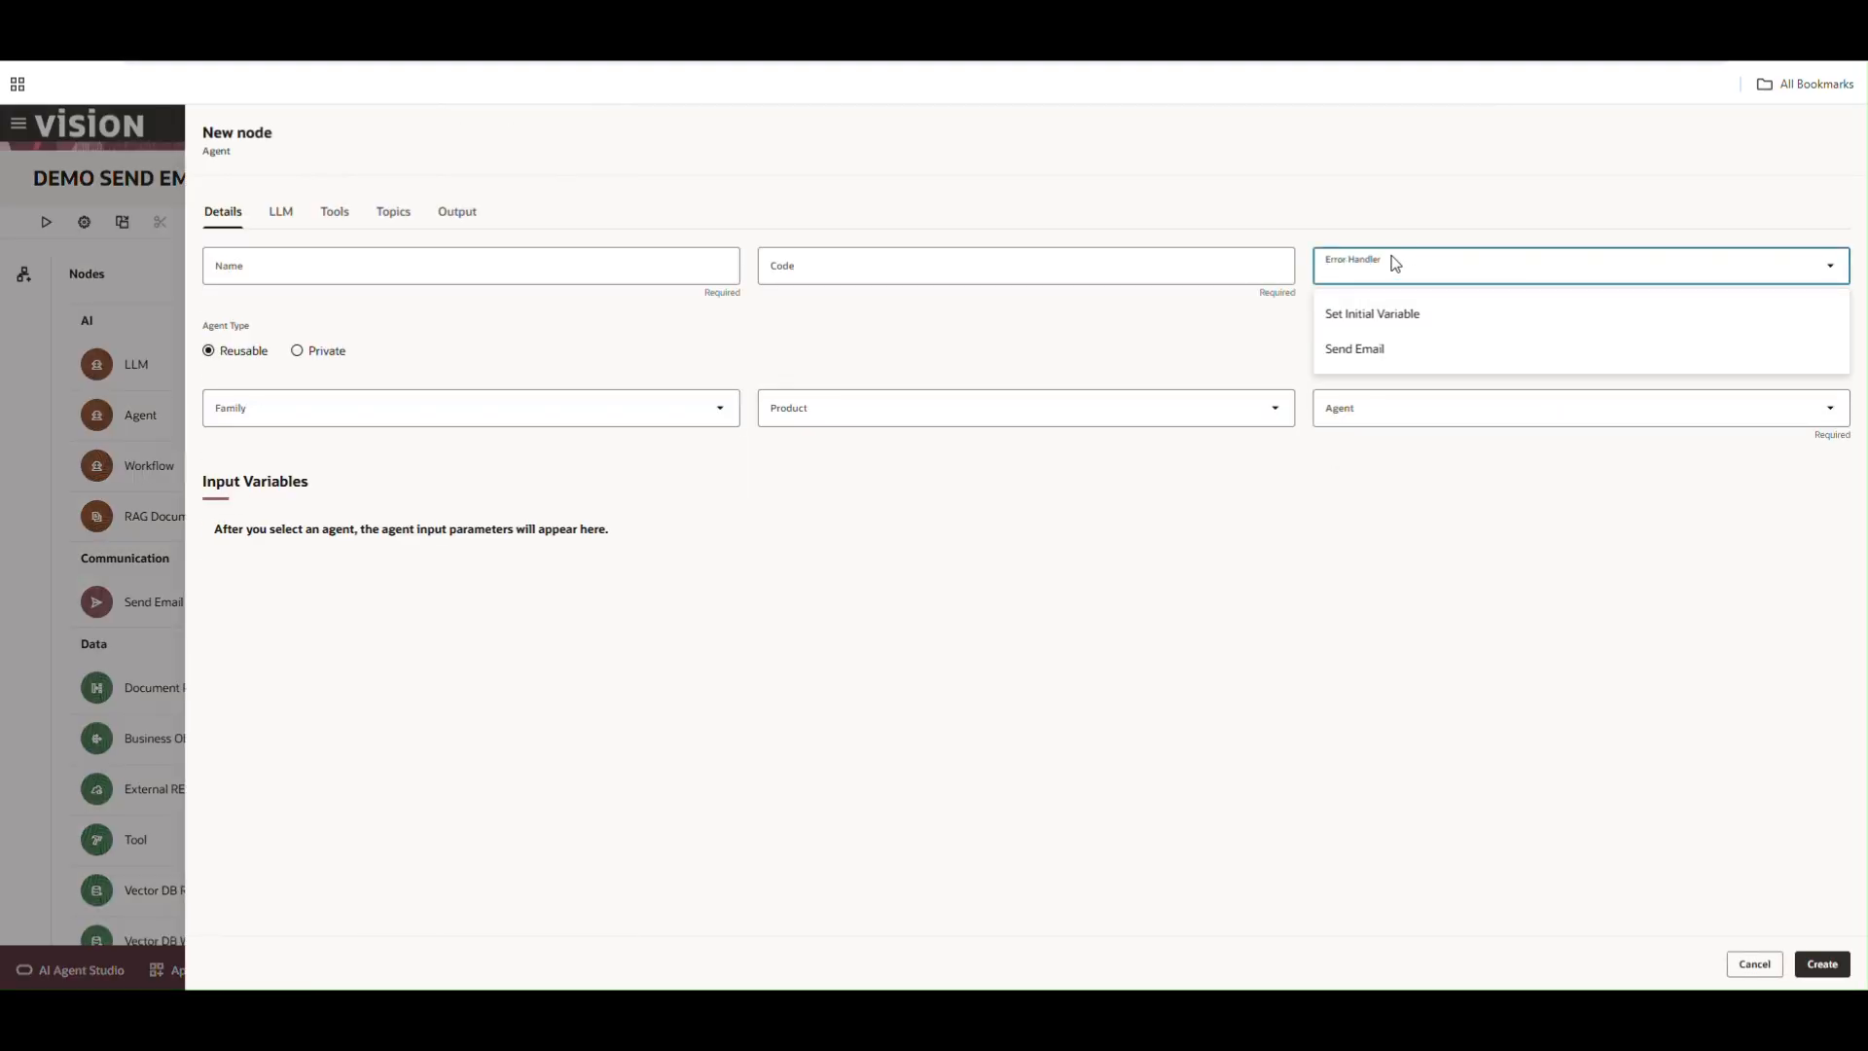
left_click(1748, 942)
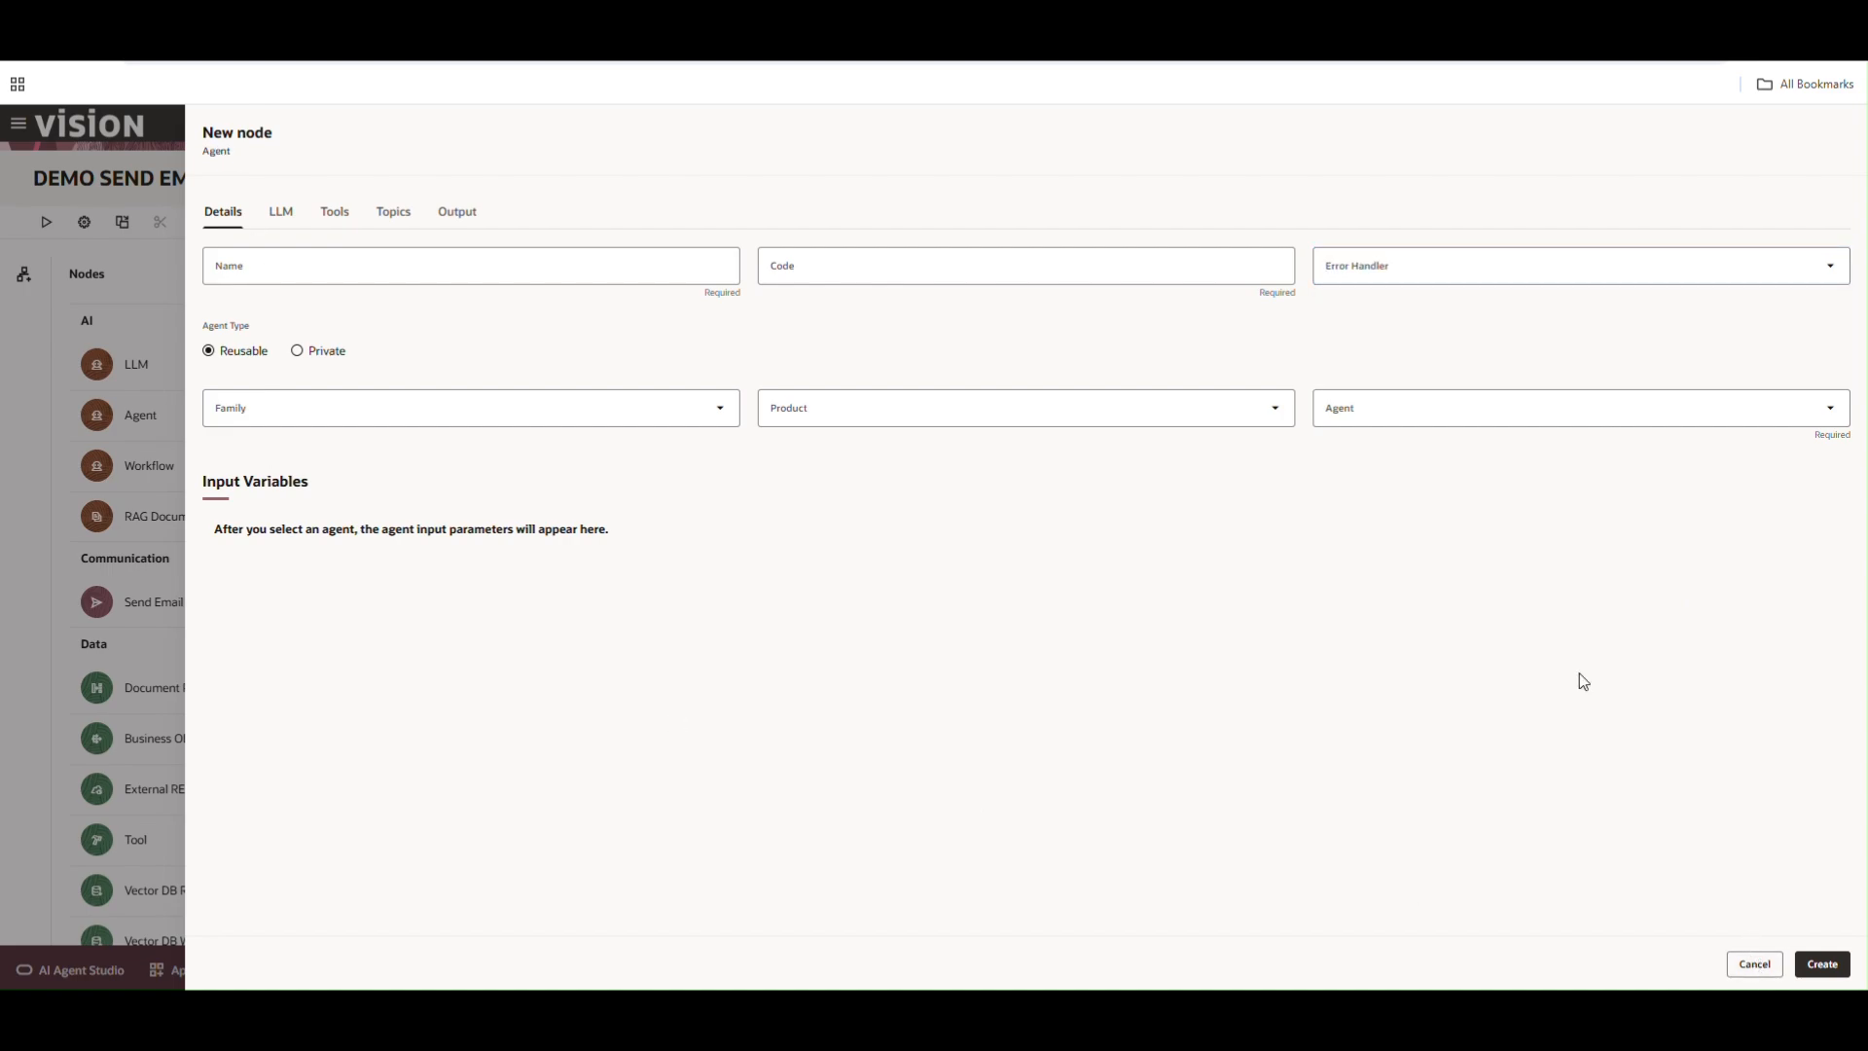
left_click(1755, 963)
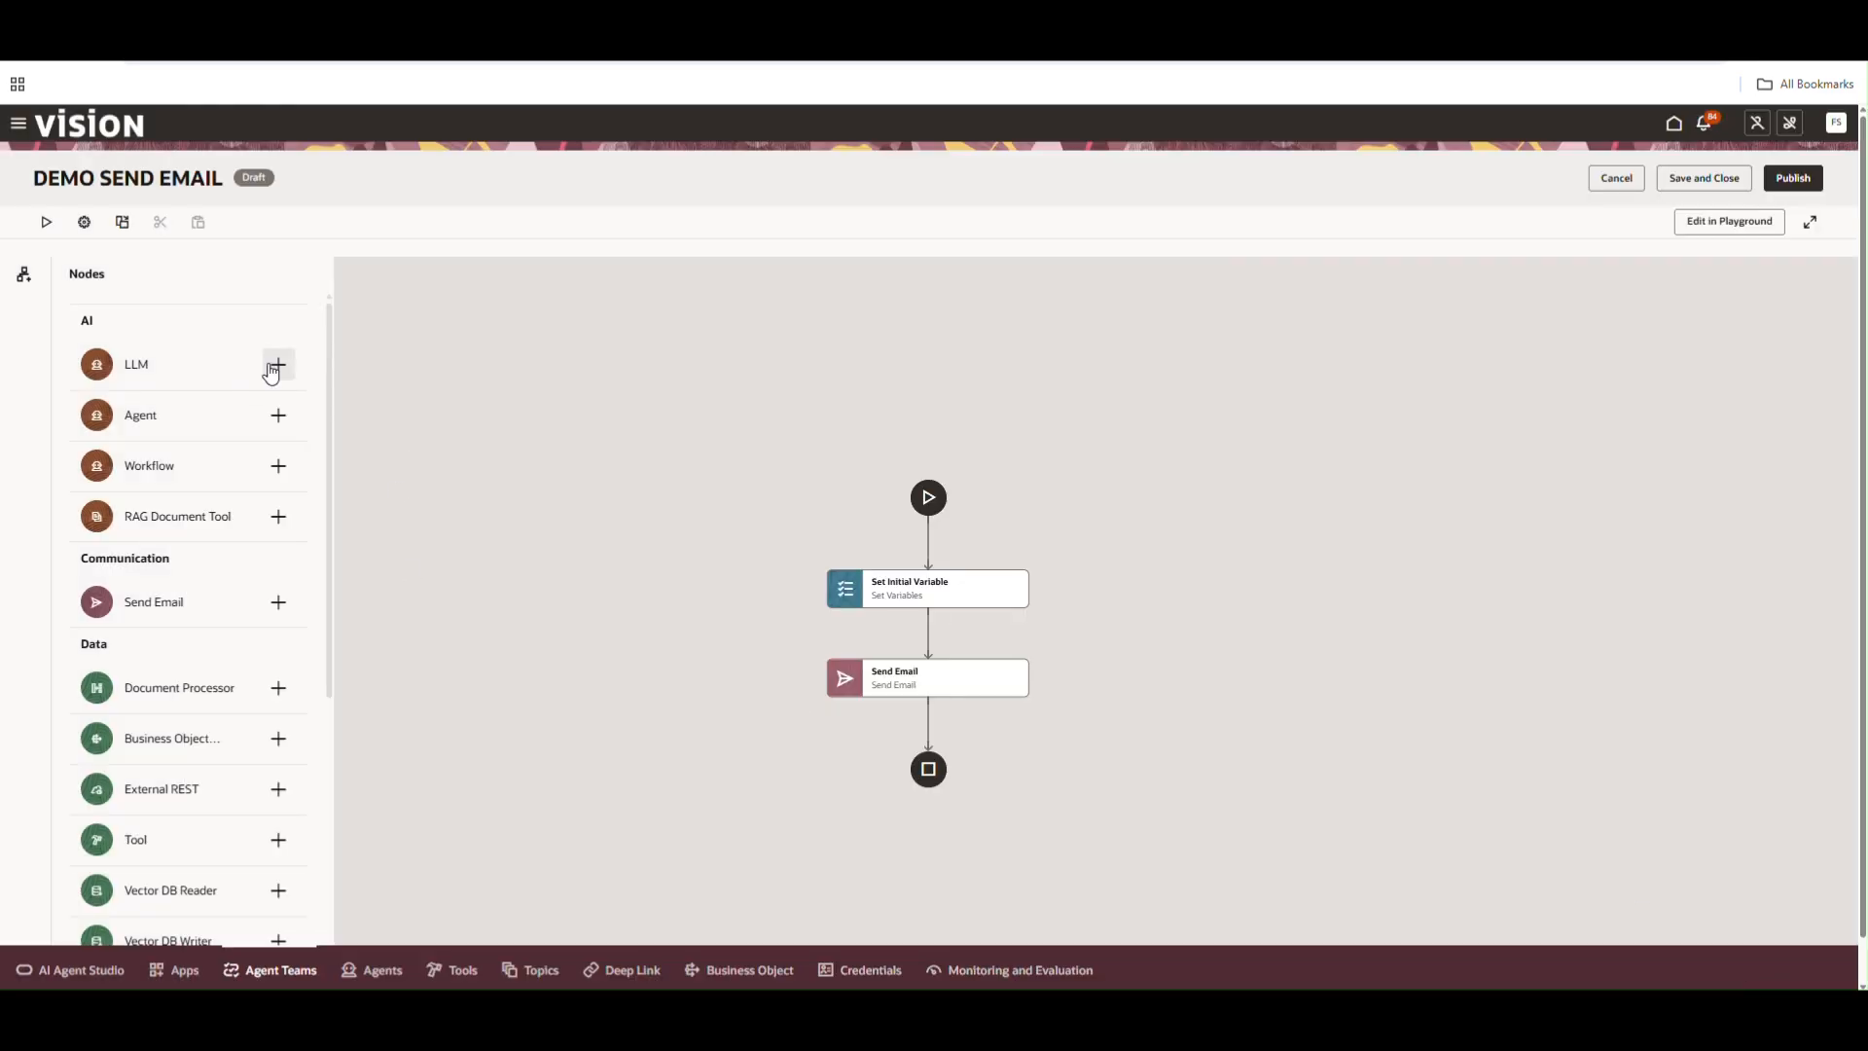
Add an LLM node and open its Error Handler options
left_click(278, 364)
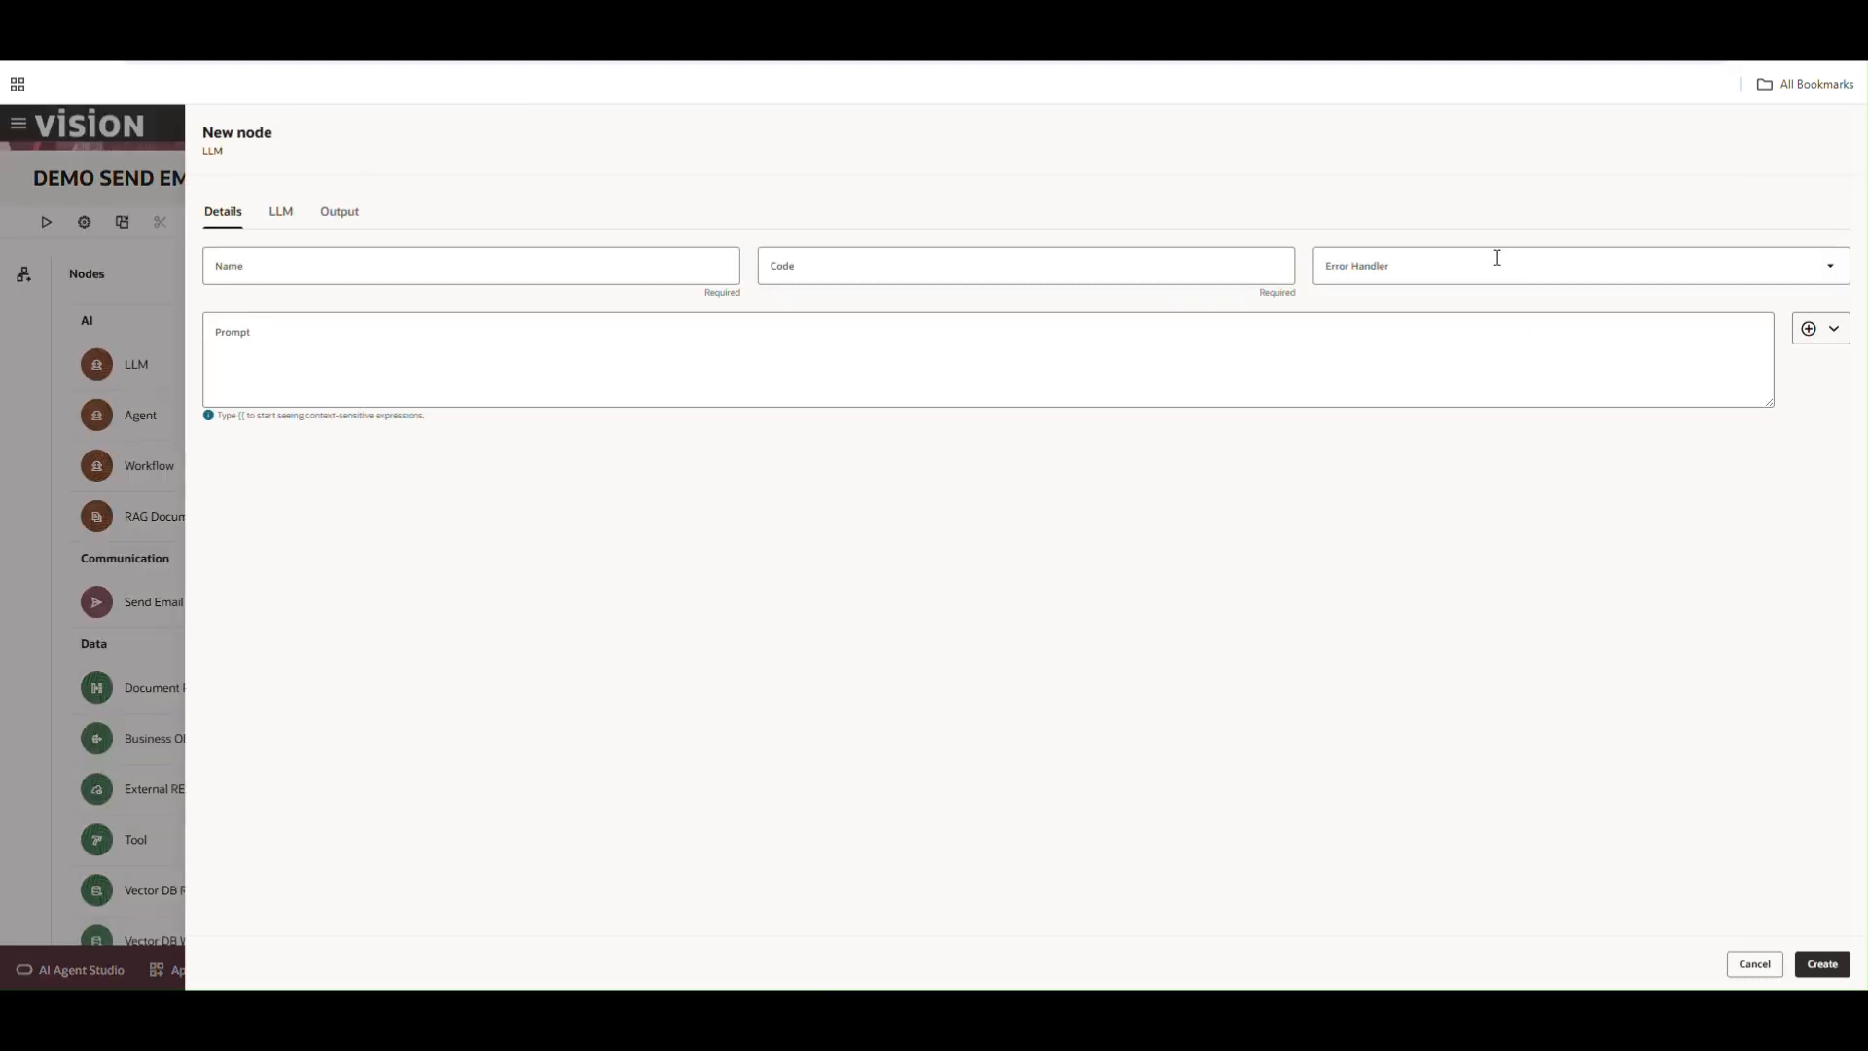
left_click(1414, 267)
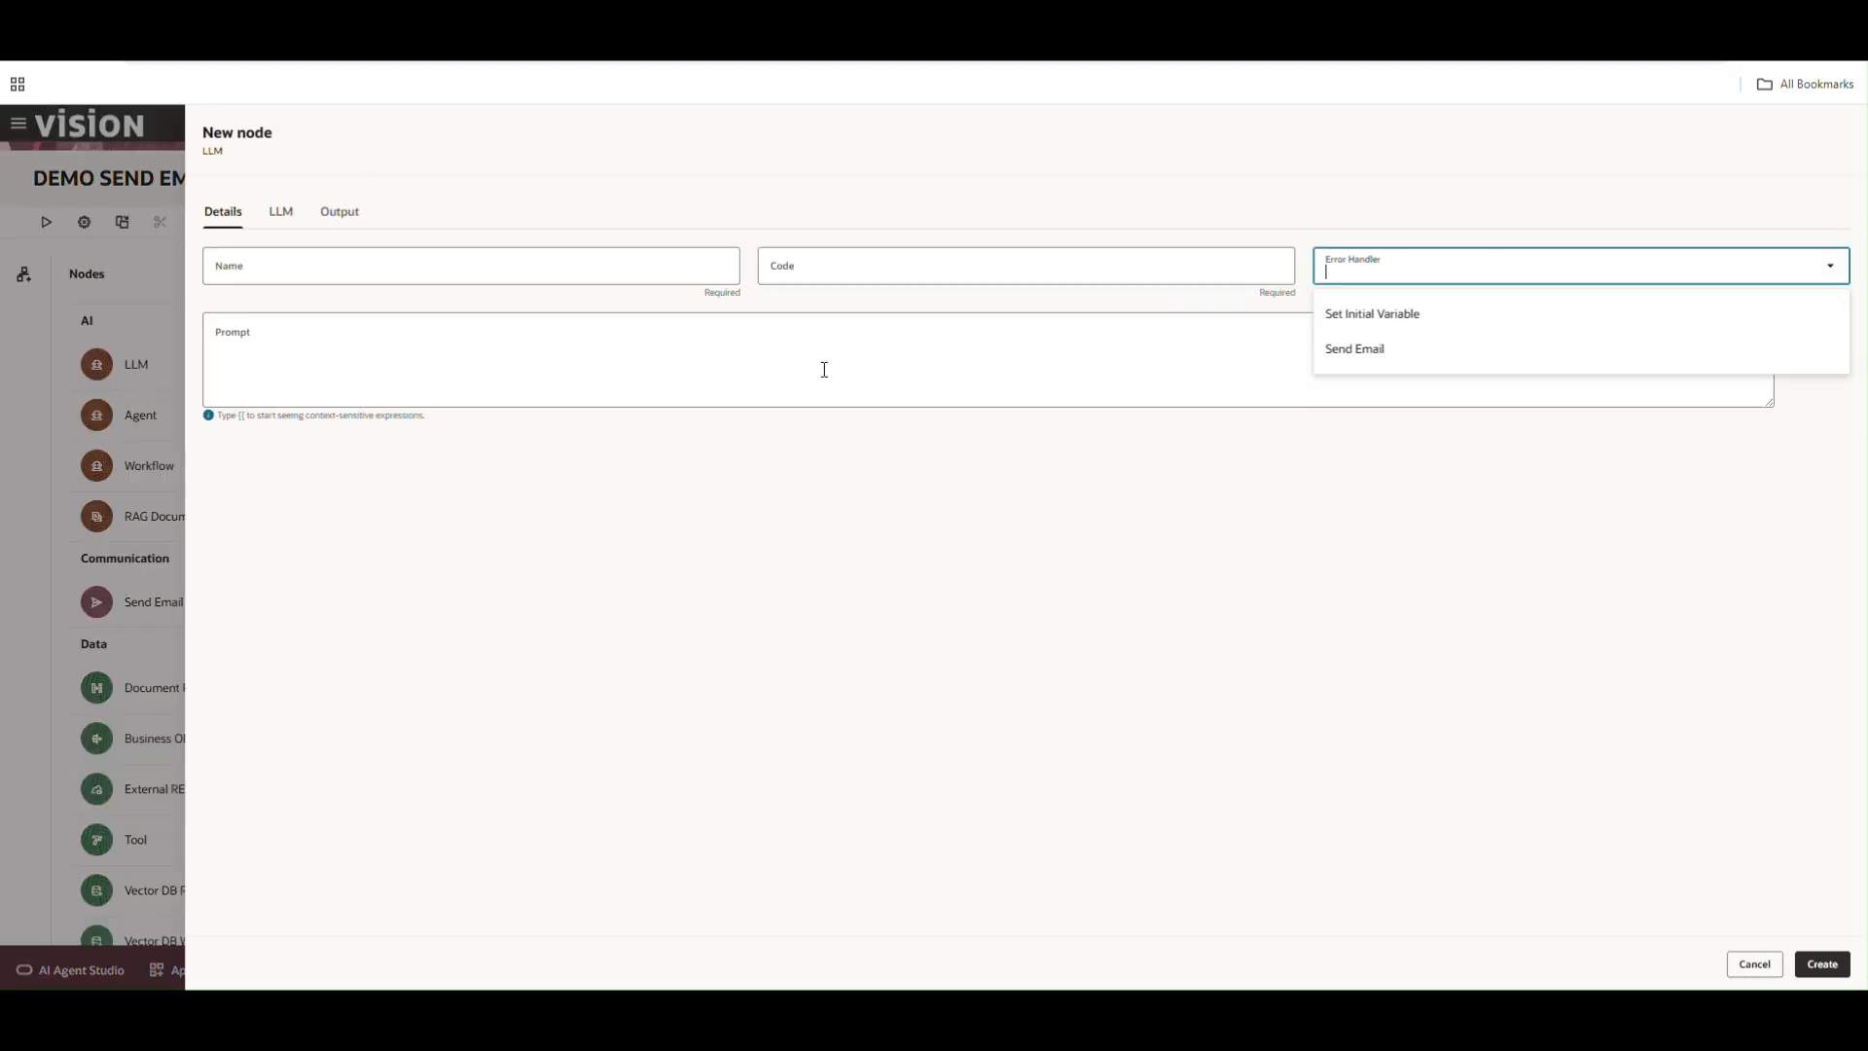